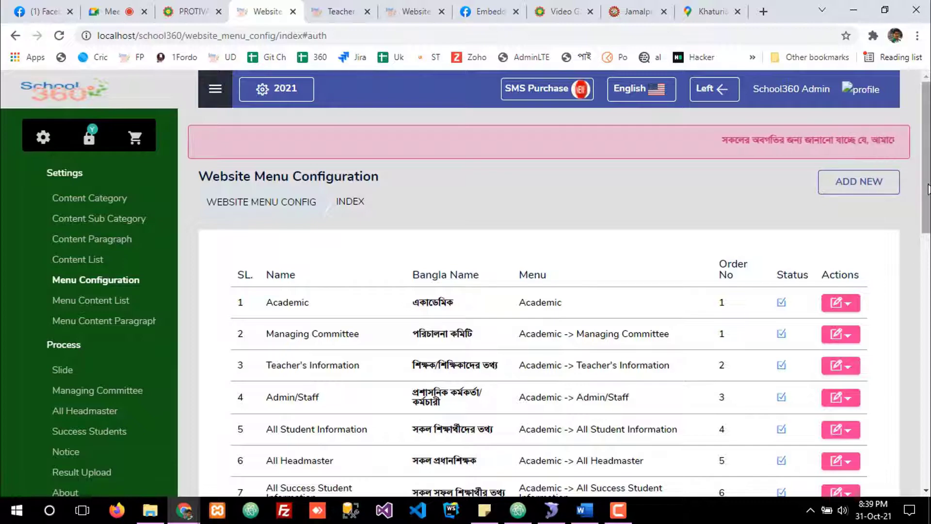
# - Compare the Class Wise Lecture heading in the Word outline with the Academic submenu on the school website in Chrome
pyautogui.moveTo(926, 203); pyautogui.dragTo(825, 146)
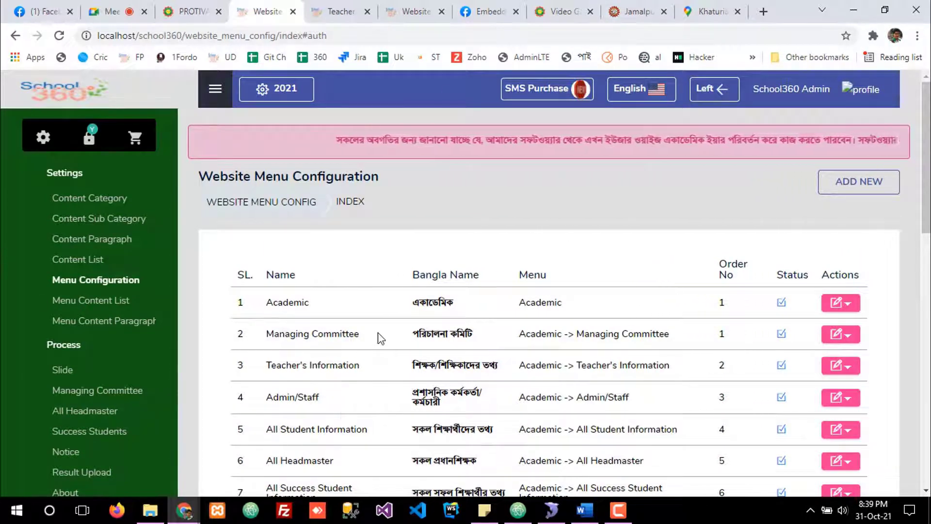
pyautogui.click(585, 513)
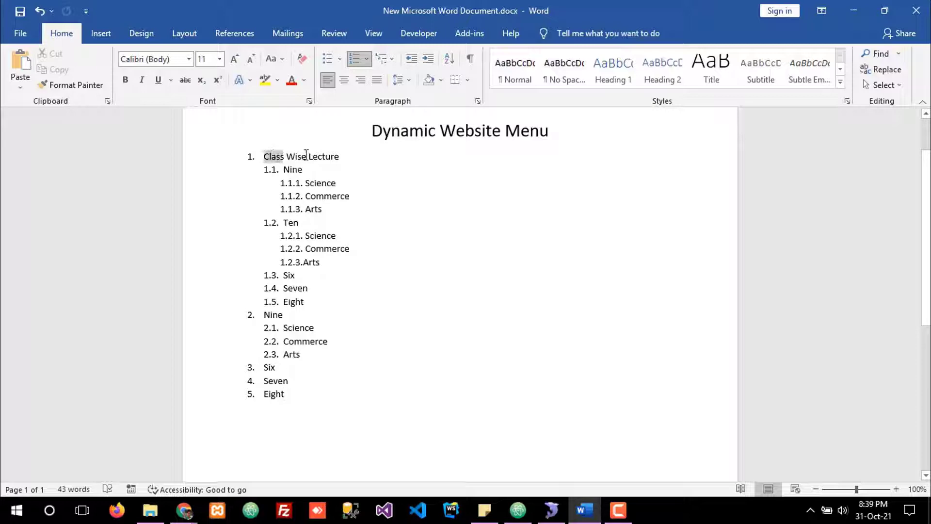
pyautogui.moveTo(306, 153); pyautogui.dragTo(338, 154)
pyautogui.moveTo(180, 509)
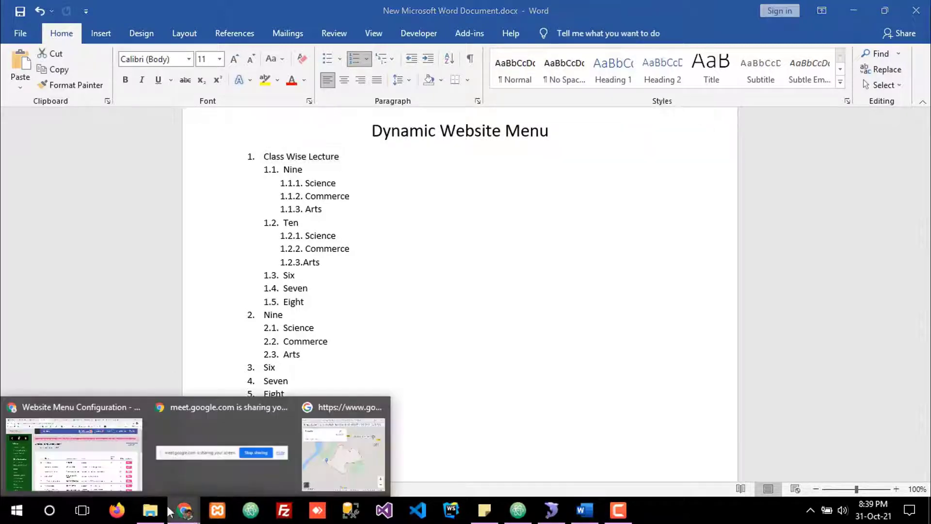
pyautogui.click(77, 465)
pyautogui.click(194, 11)
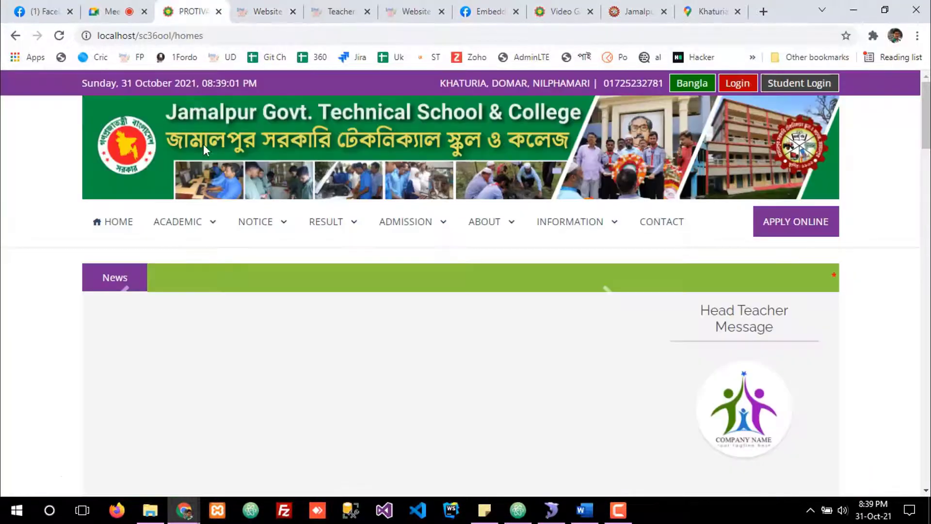
pyautogui.moveTo(170, 217)
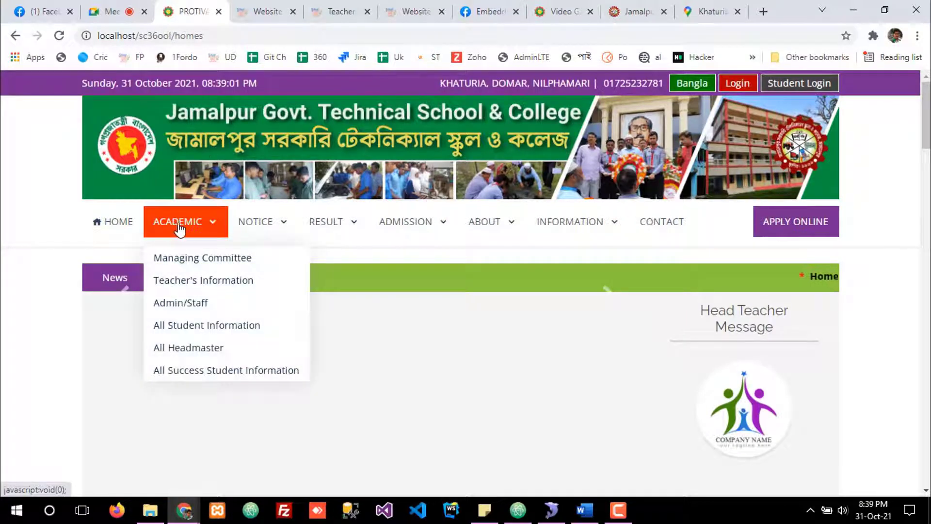
# - Switch to Word and examine the second main item, Nine, with its Science, Commerce and Arts sub-items in the menu outline
pyautogui.click(585, 509)
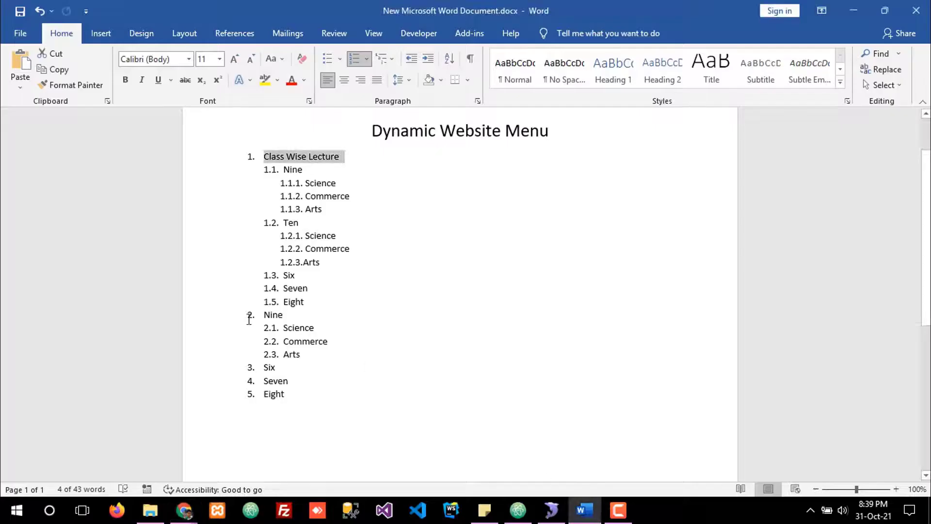
pyautogui.moveTo(263, 315); pyautogui.dragTo(281, 319)
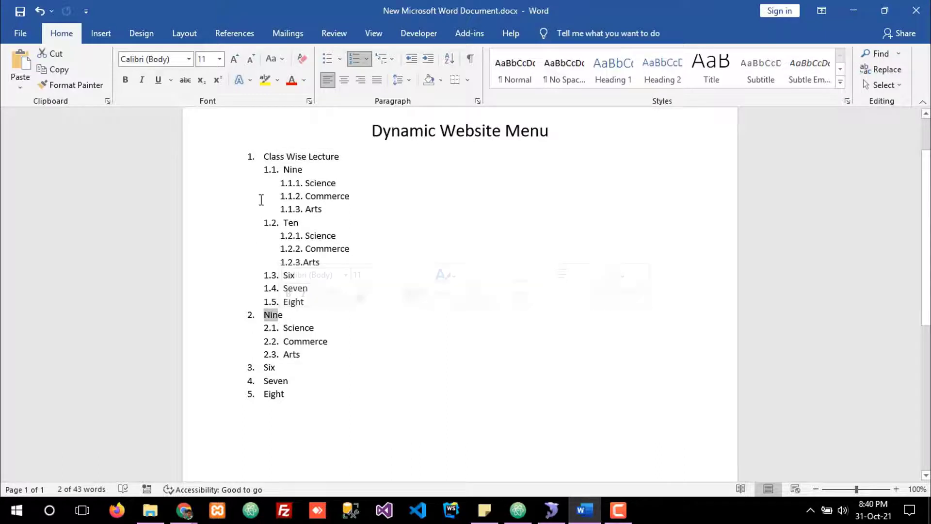
pyautogui.scroll(-1, 290, 318)
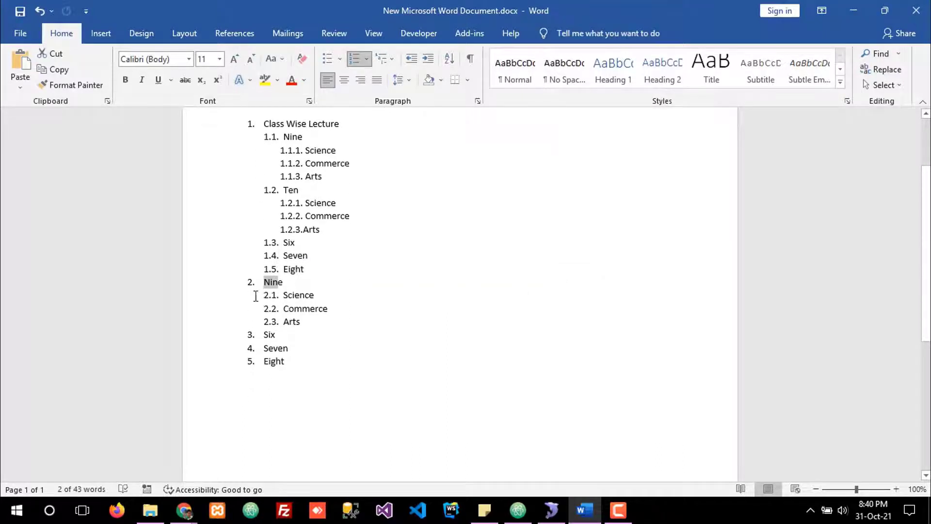
pyautogui.click(271, 283)
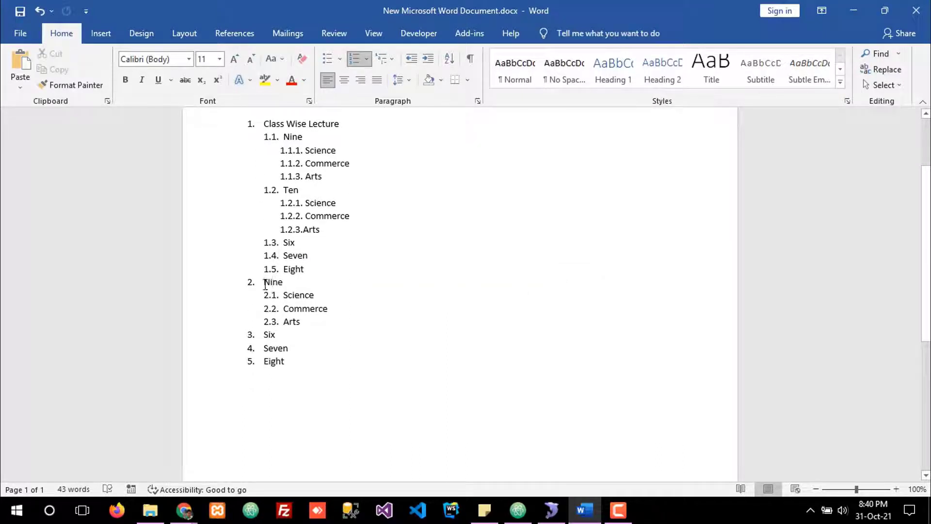
pyautogui.moveTo(268, 284); pyautogui.dragTo(303, 318)
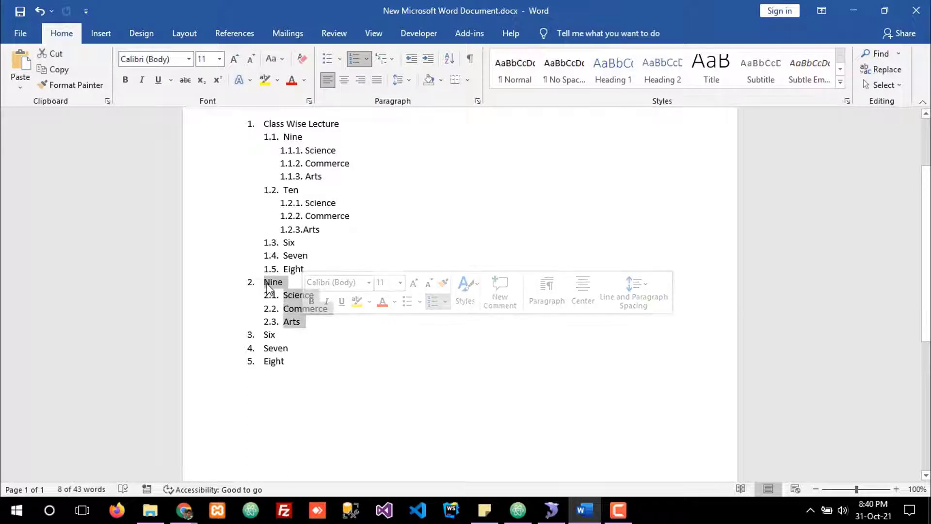
pyautogui.click(266, 284)
pyautogui.doubleClick(271, 281)
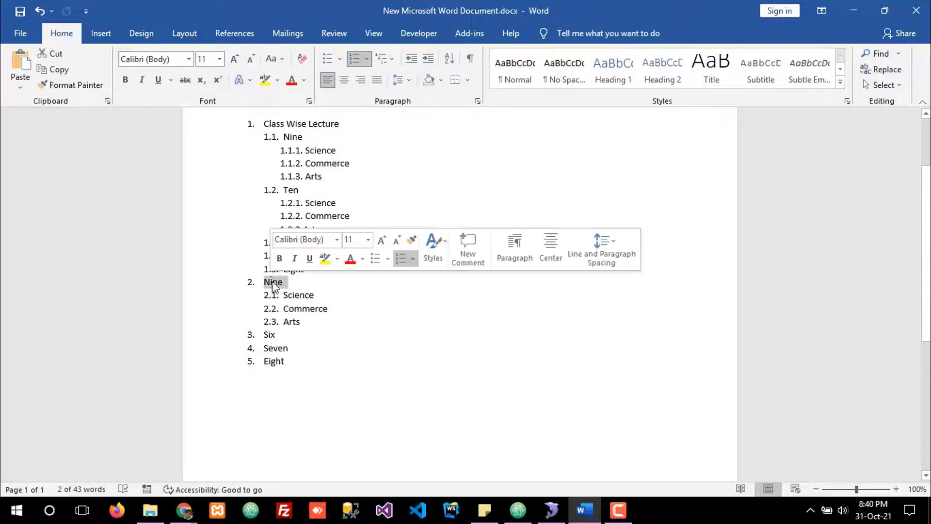
pyautogui.click(289, 293)
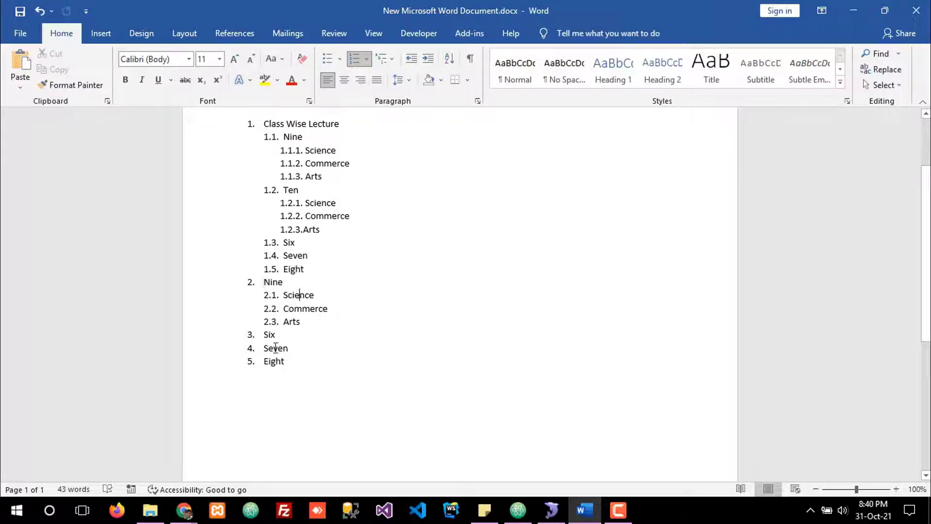
pyautogui.moveTo(262, 283); pyautogui.dragTo(303, 322)
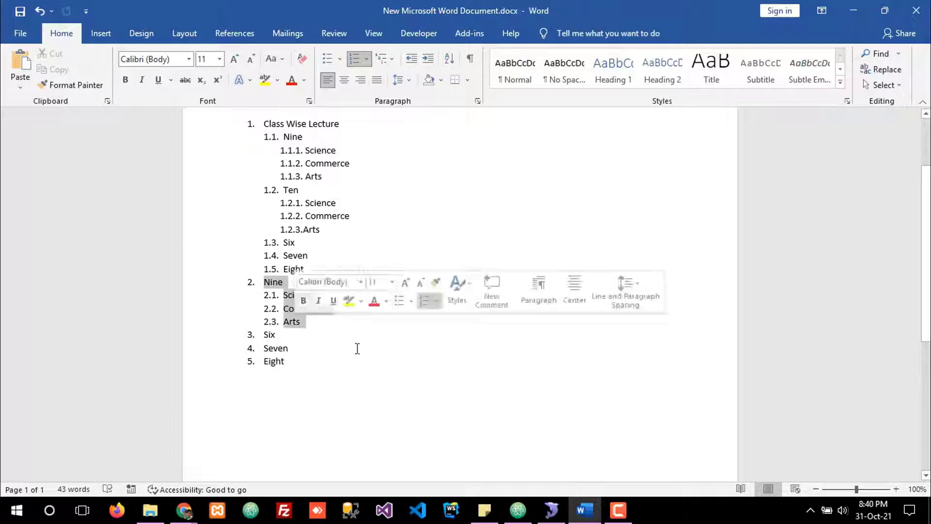
pyautogui.click(357, 347)
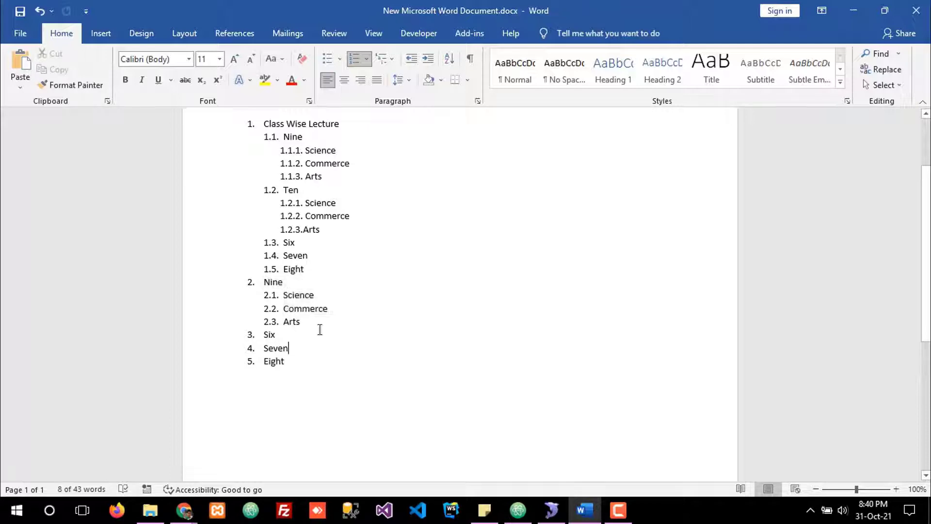
pyautogui.doubleClick(270, 283)
# - Switch to Chrome and compare the school website's navigation menus and submenus with the Website Menu Configuration list
pyautogui.click(190, 517)
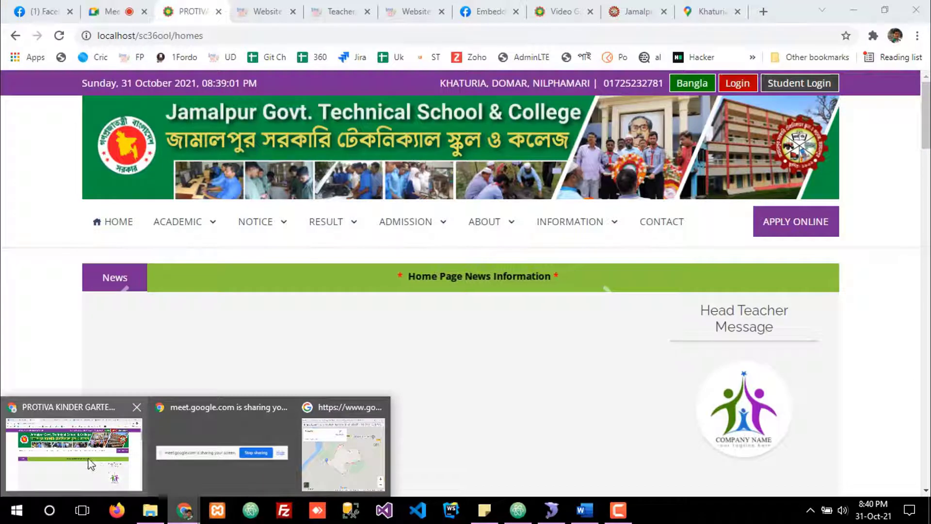
pyautogui.click(115, 474)
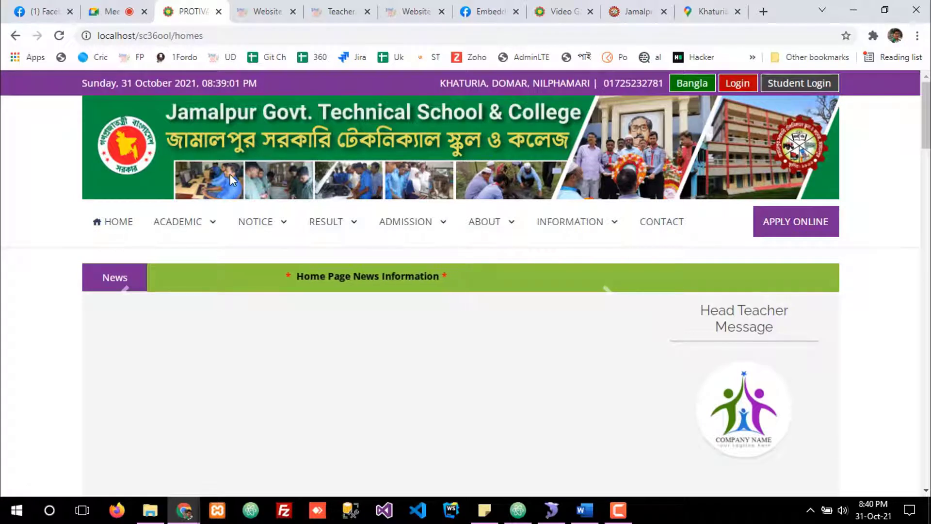
pyautogui.moveTo(242, 240)
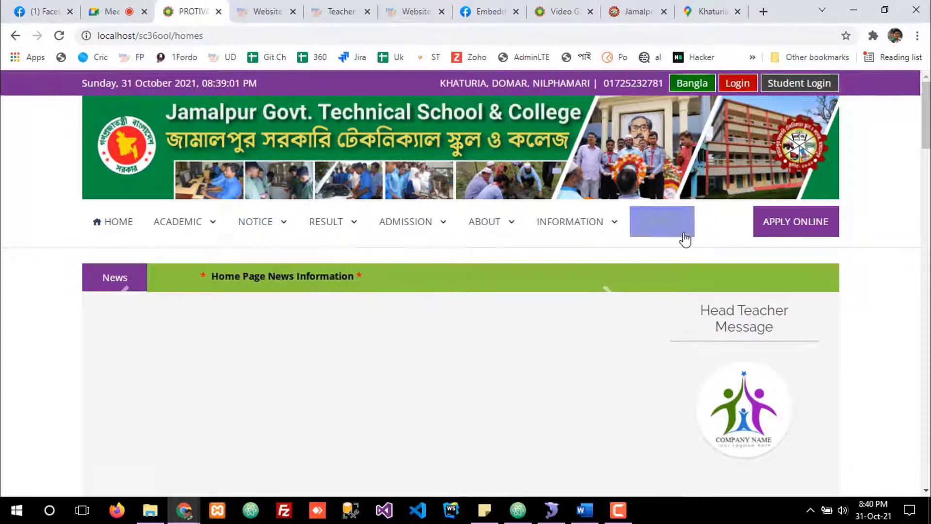
pyautogui.moveTo(185, 227)
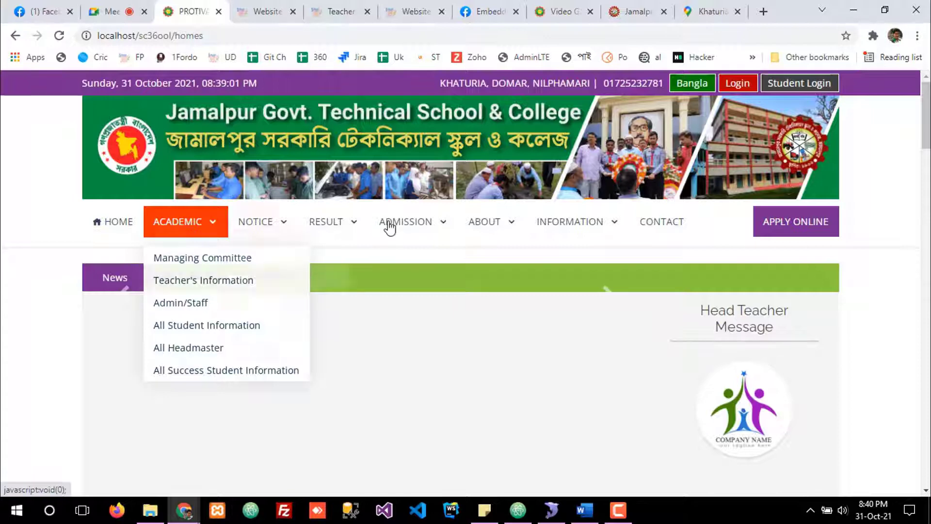
pyautogui.moveTo(410, 226)
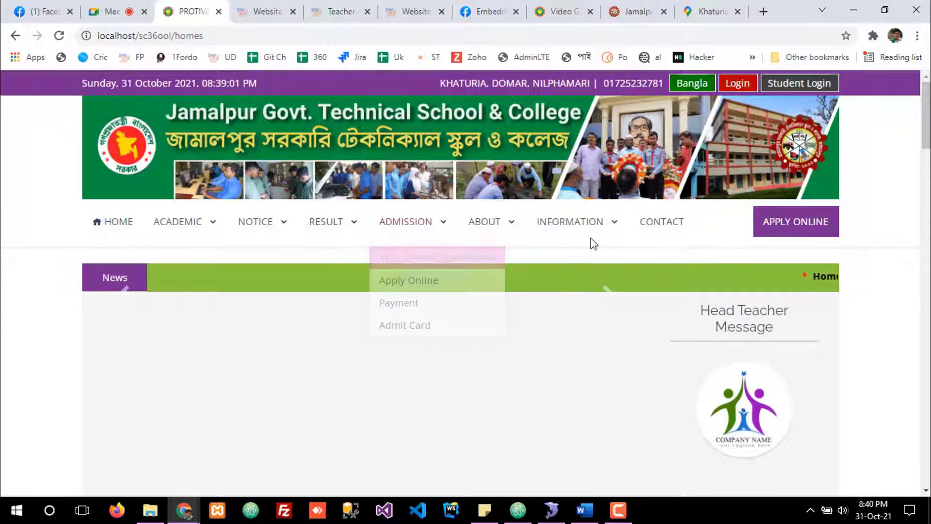
pyautogui.moveTo(614, 241)
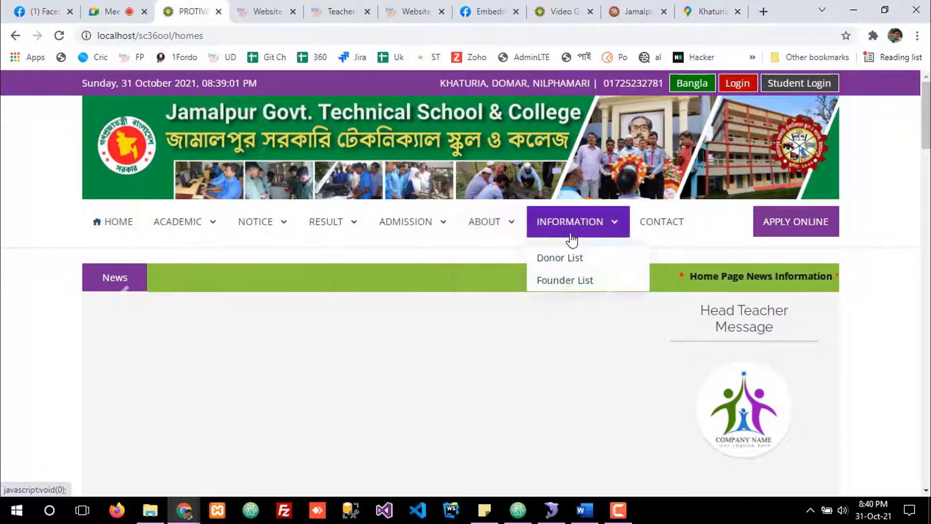
pyautogui.click(268, 10)
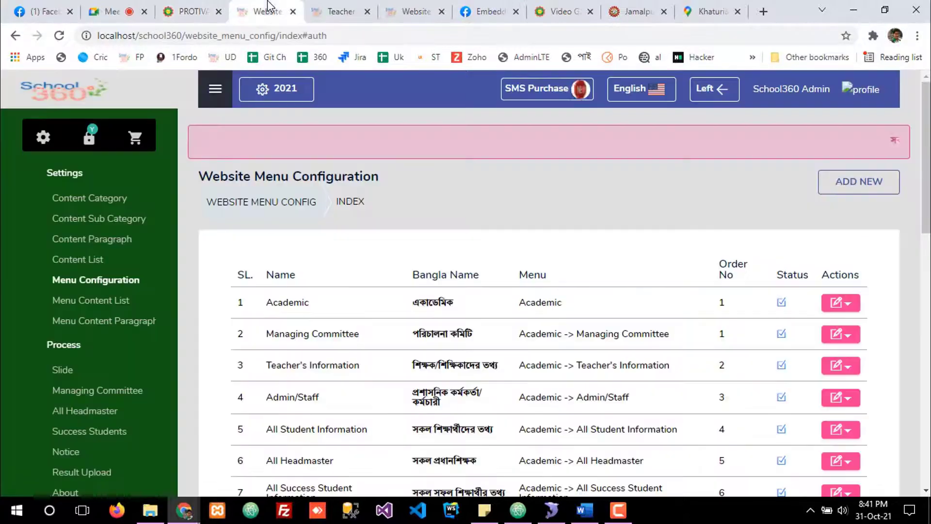
pyautogui.scroll(-3, 492, 416)
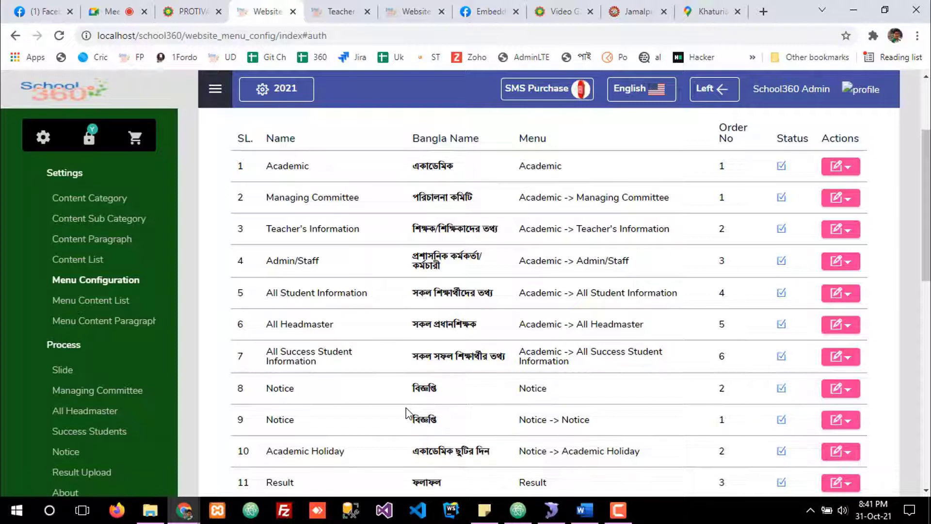
pyautogui.click(192, 11)
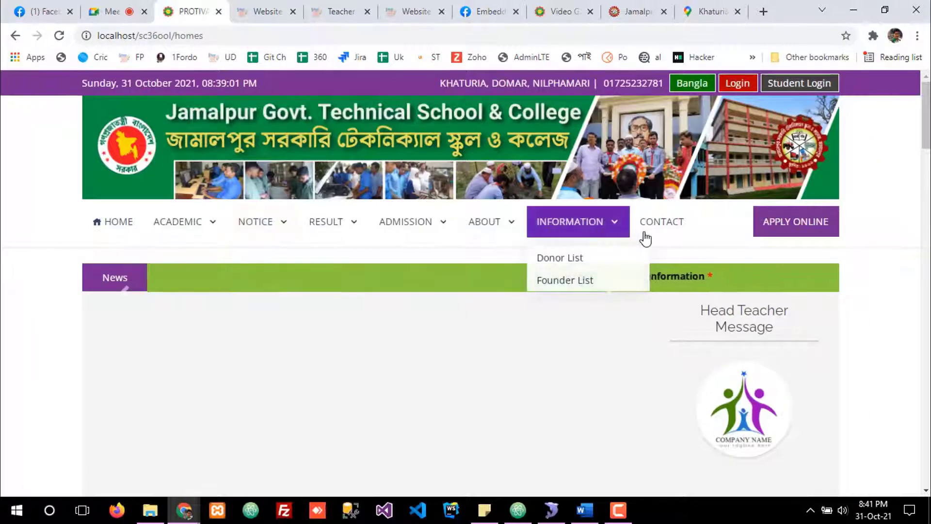
pyautogui.click(271, 10)
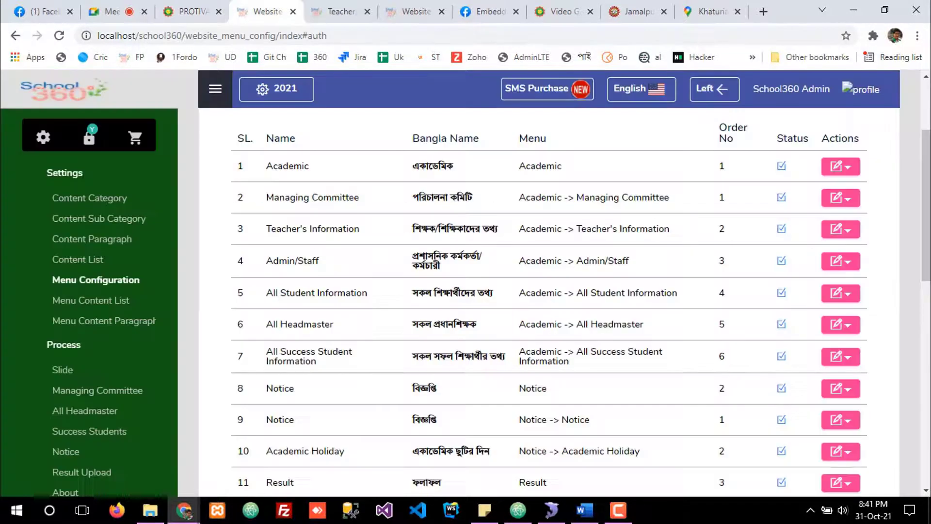
# - Deactivate the Contact entry in the Website Menu Configuration list and reload the school homepage to check its navigation bar
pyautogui.scroll(-5, 486, 380)
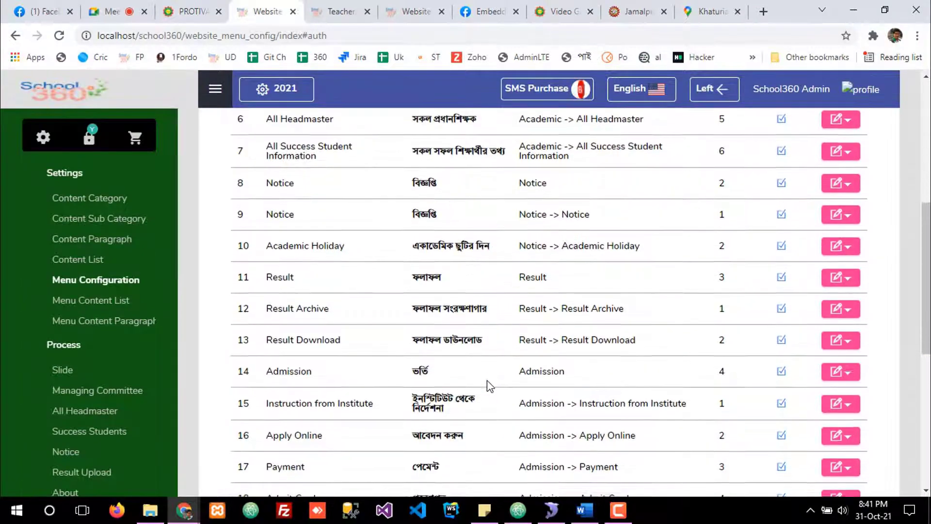
pyautogui.scroll(-4, 487, 380)
pyautogui.scroll(-3, 487, 380)
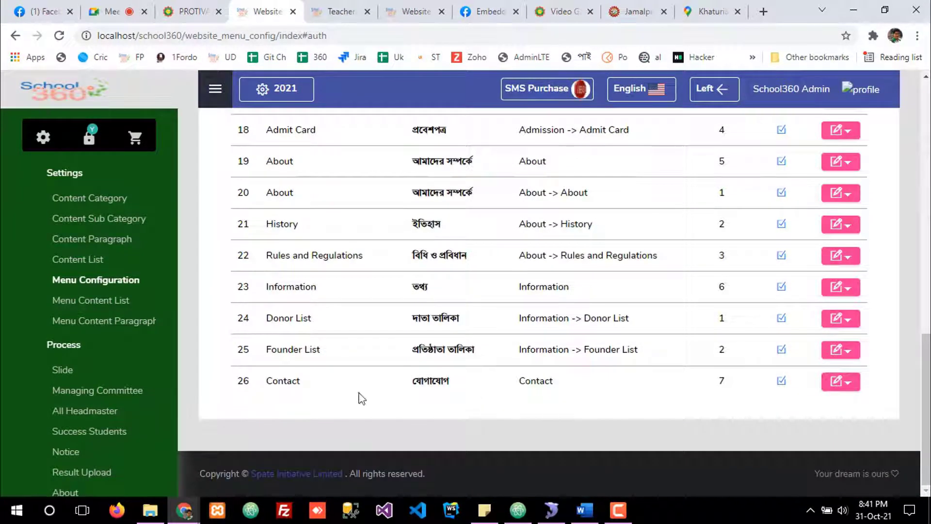
pyautogui.click(781, 381)
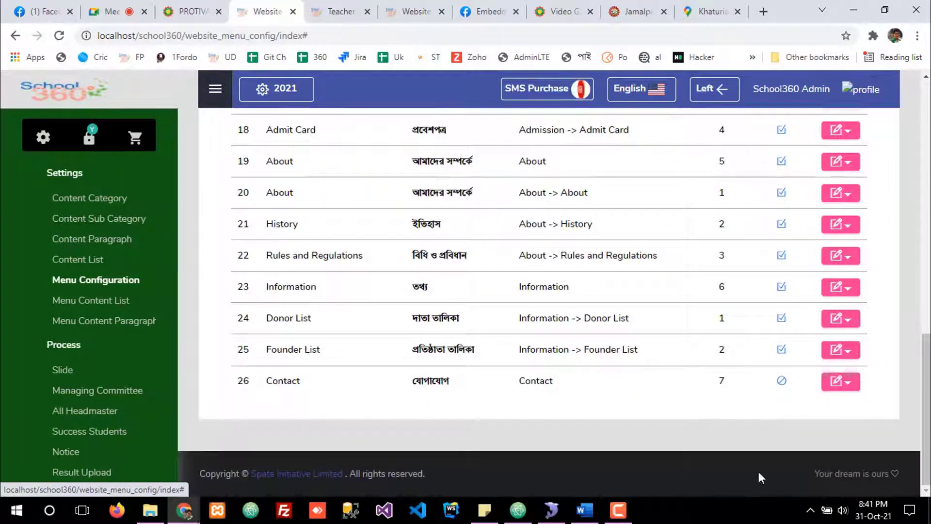
pyautogui.click(194, 11)
pyautogui.click(59, 36)
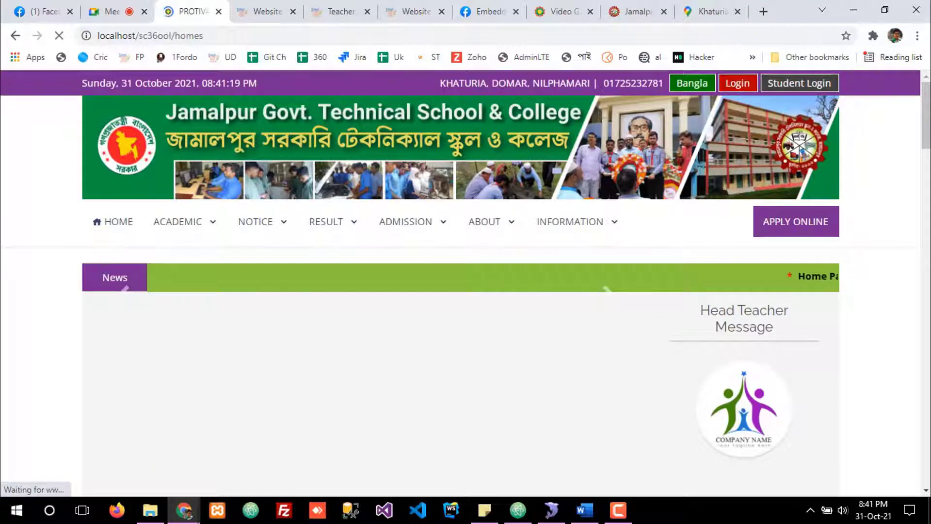
# - Open the form for adding a new entry to the Website Menu Configuration
pyautogui.click(268, 11)
pyautogui.scroll(10, 623, 224)
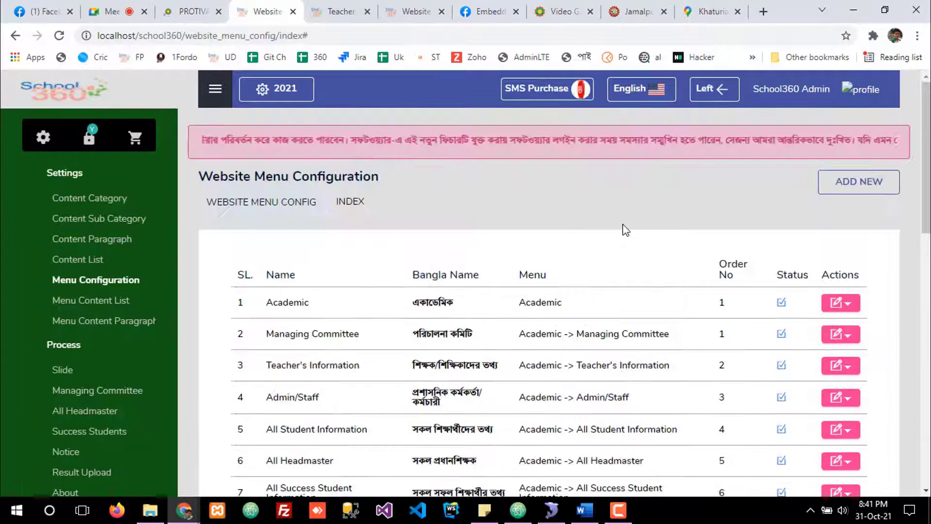
pyautogui.click(849, 182)
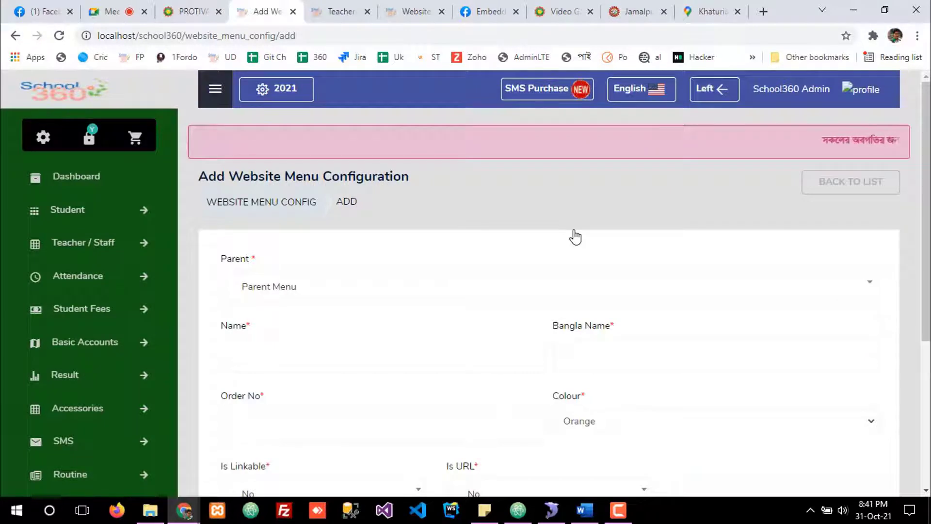
pyautogui.scroll(-1, 352, 326)
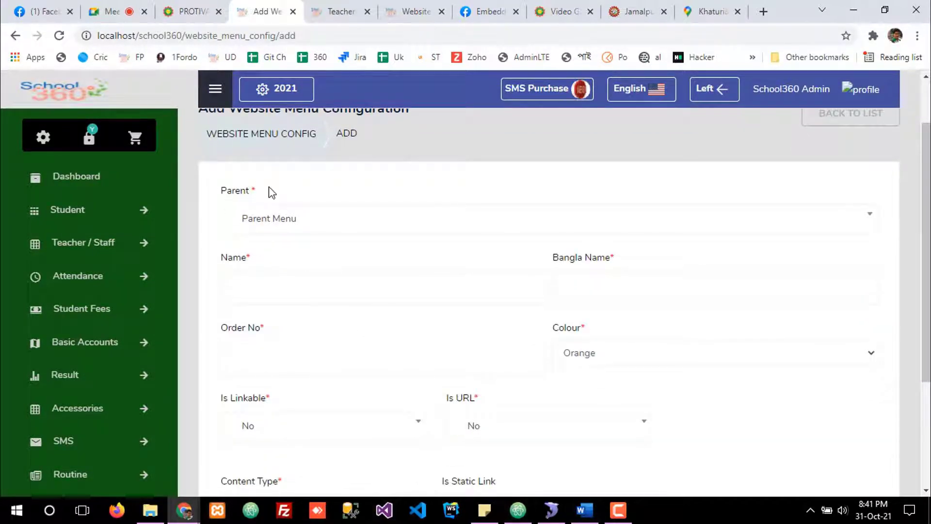
# - Examine the main menus on the school homepage and switch to Word to compare them with the outline's second main item, Nine
pyautogui.click(198, 17)
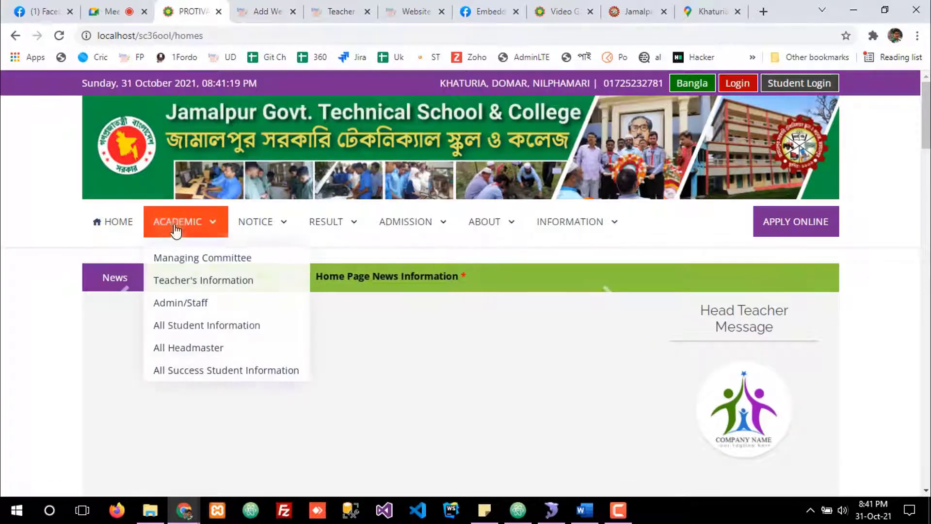
pyautogui.moveTo(250, 239)
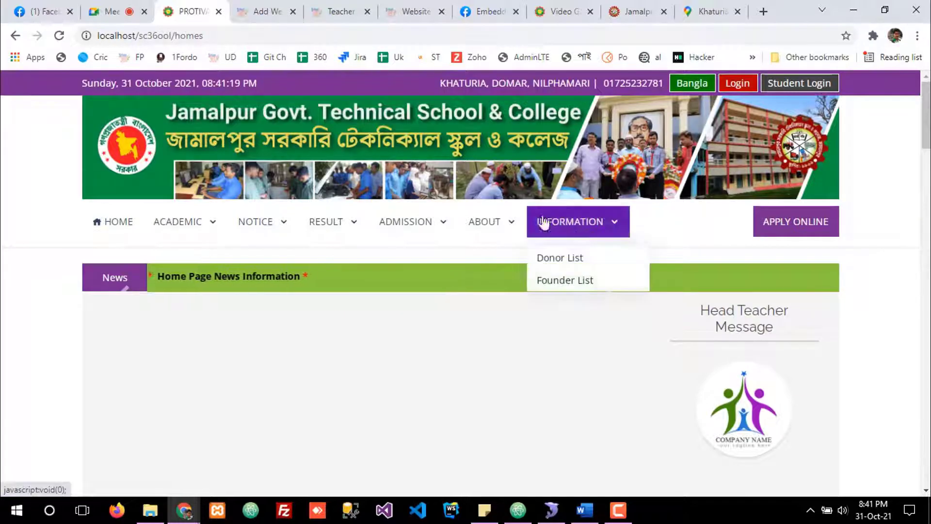
pyautogui.click(578, 513)
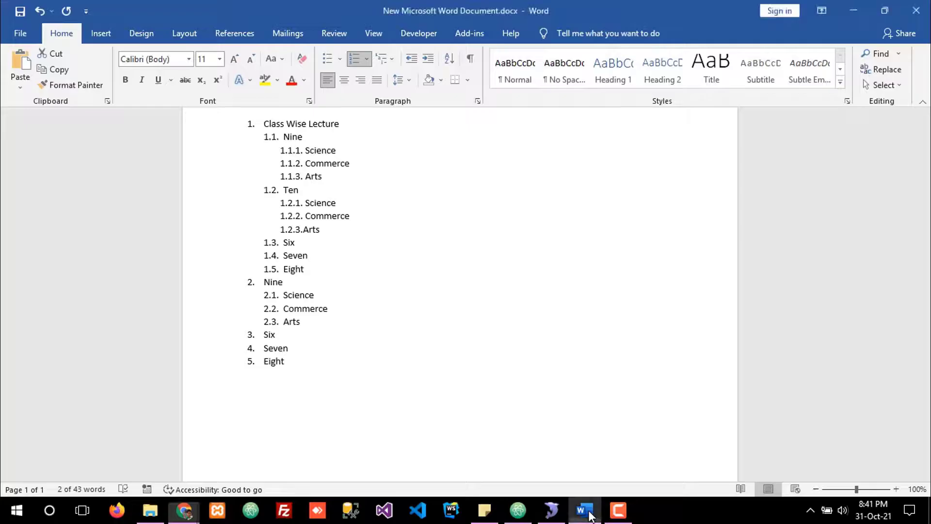
pyautogui.click(328, 293)
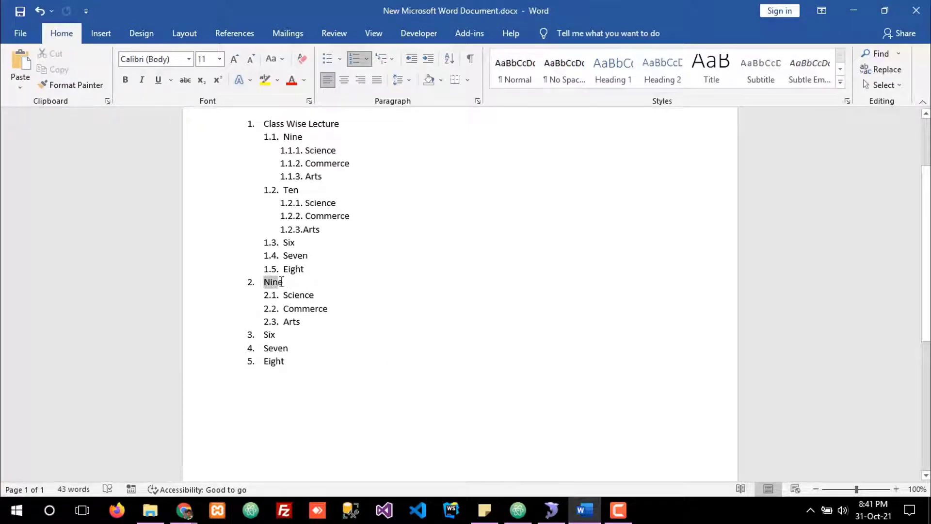
# - Switch to Chrome and enter Nine as both the Name and the Bangla Name of the new menu entry
pyautogui.moveTo(184, 509)
pyautogui.click(29, 455)
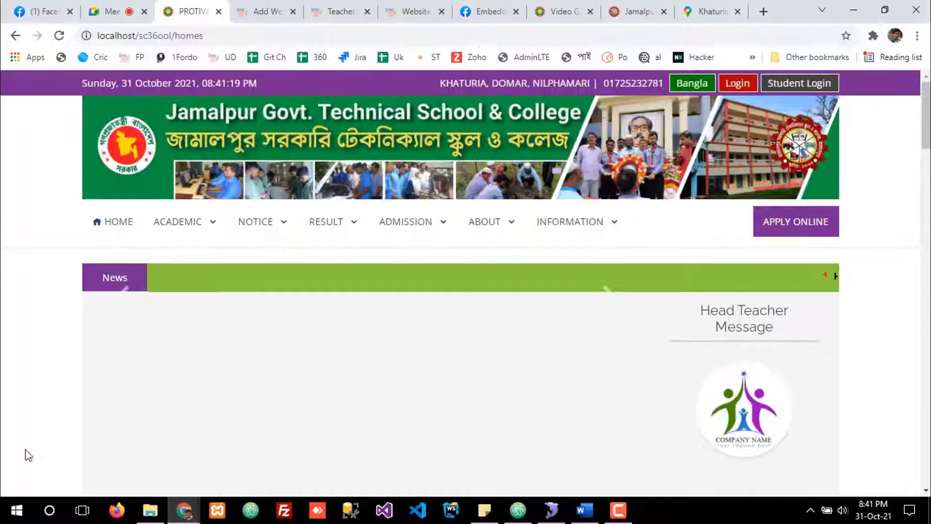
pyautogui.click(262, 12)
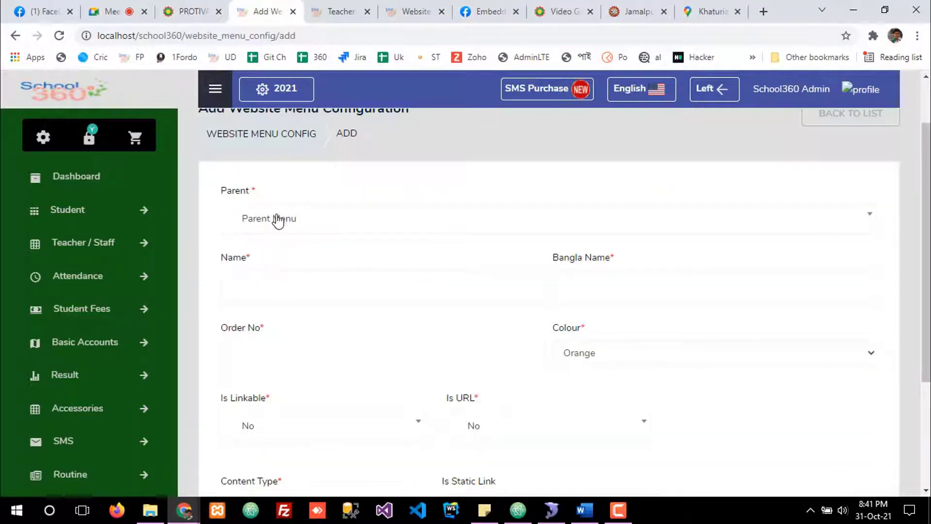
pyautogui.click(257, 289)
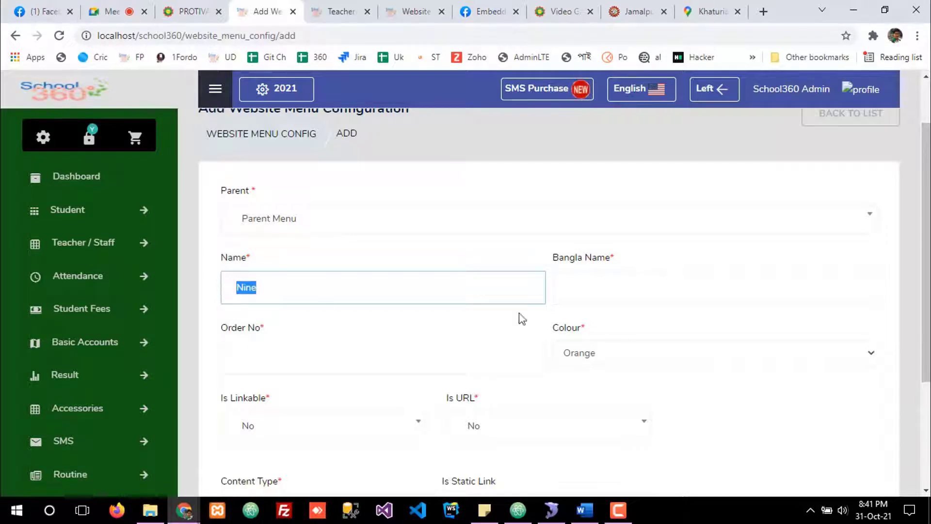
pyautogui.click(622, 276)
pyautogui.scroll(-3, 357, 314)
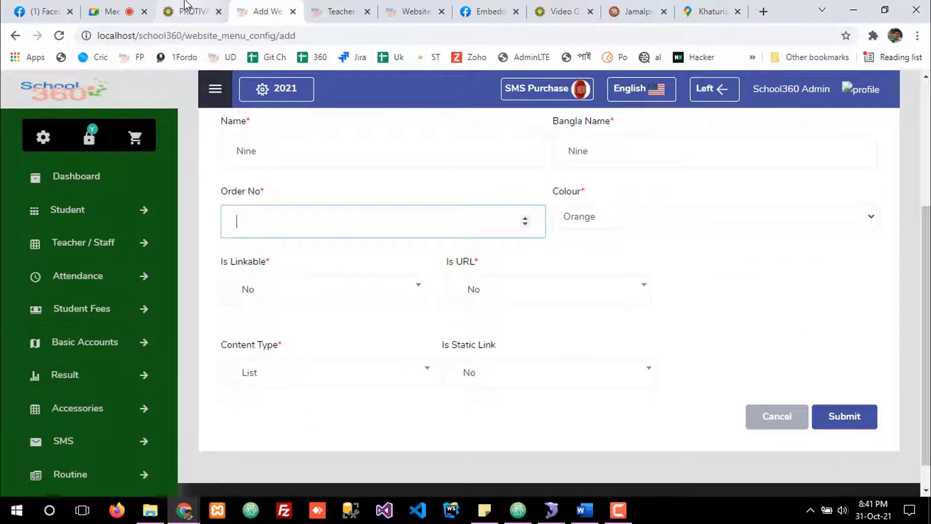
# - Count the main menus in the school homepage's navigation bar to work out the new entry's position
pyautogui.click(189, 10)
pyautogui.moveTo(176, 216)
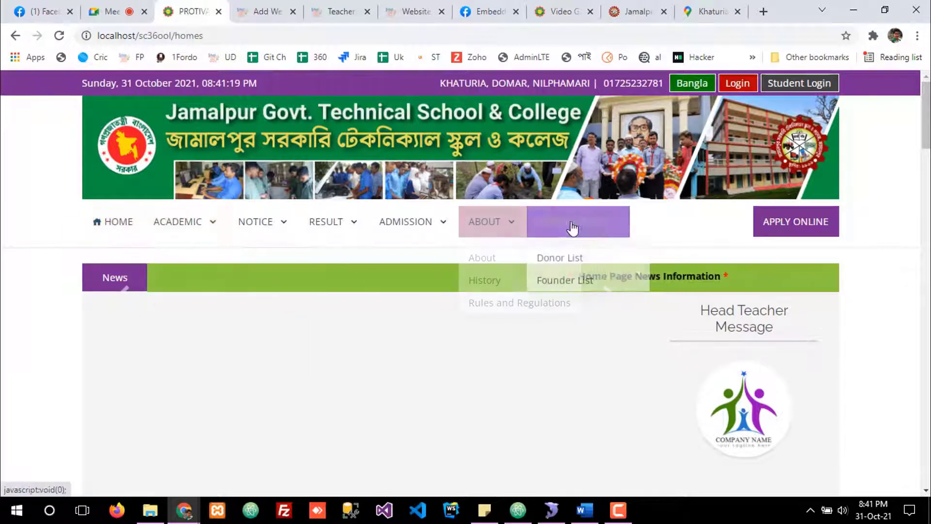
pyautogui.moveTo(536, 241)
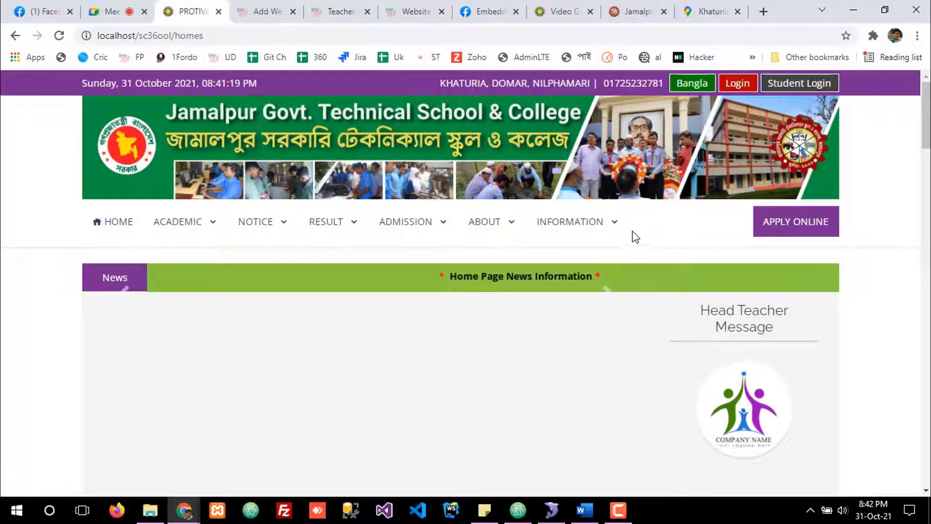
pyautogui.moveTo(599, 233)
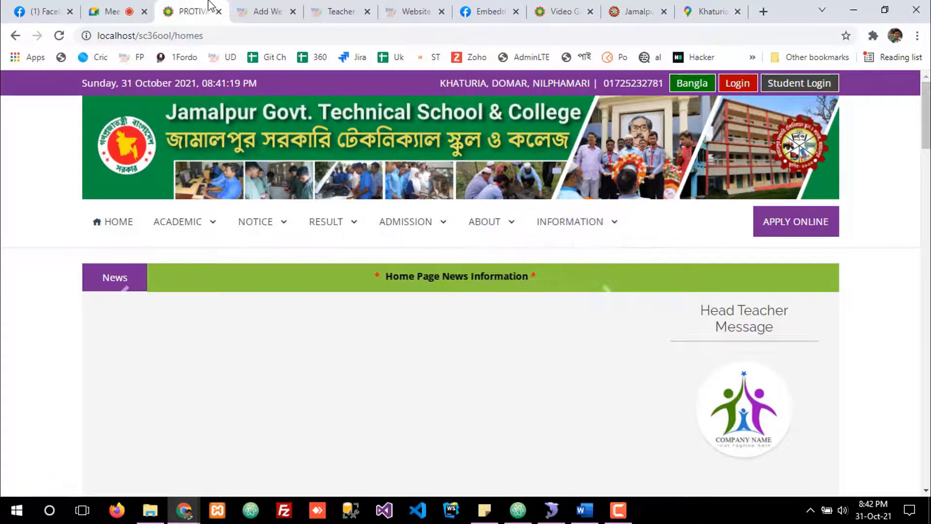
# - Open the website Menu Configuration list from the Teacher/Staff page and check the order number of the Information menu
pyautogui.click(315, 7)
pyautogui.scroll(-10, 12, 393)
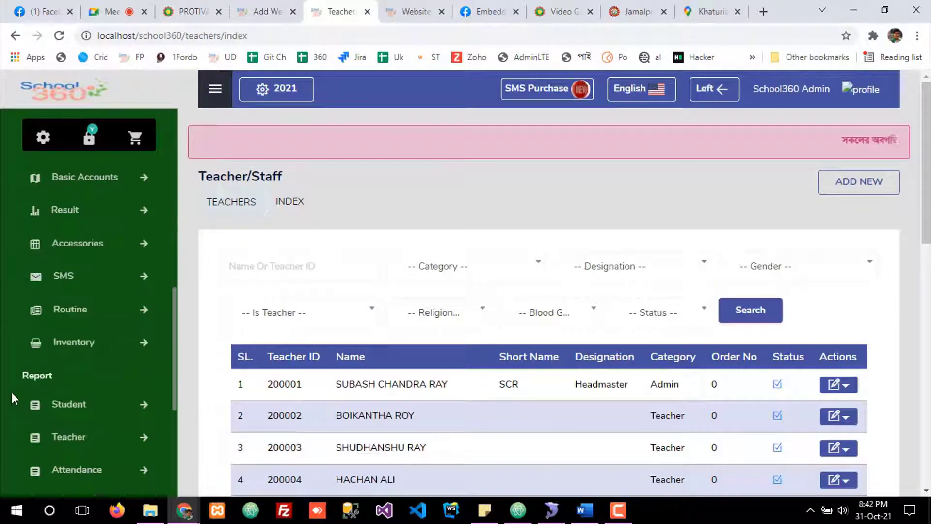
pyautogui.click(62, 470)
pyautogui.scroll(-8, 79, 432)
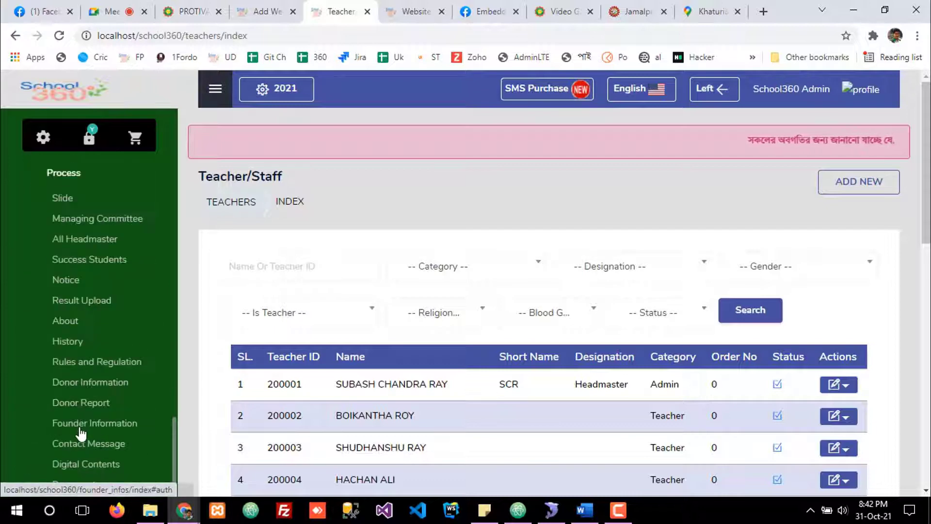
pyautogui.scroll(6, 68, 400)
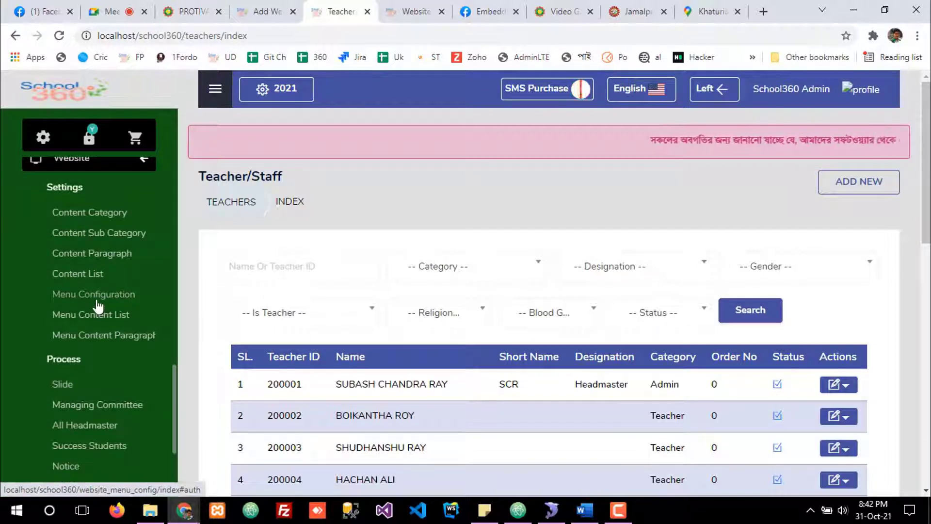
pyautogui.click(73, 294)
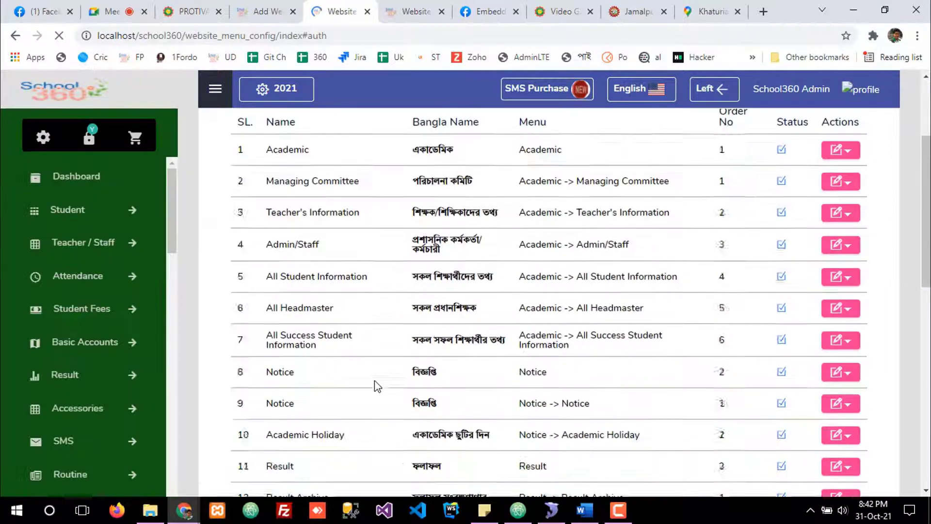
pyautogui.scroll(-1, 375, 380)
pyautogui.scroll(-10, 375, 385)
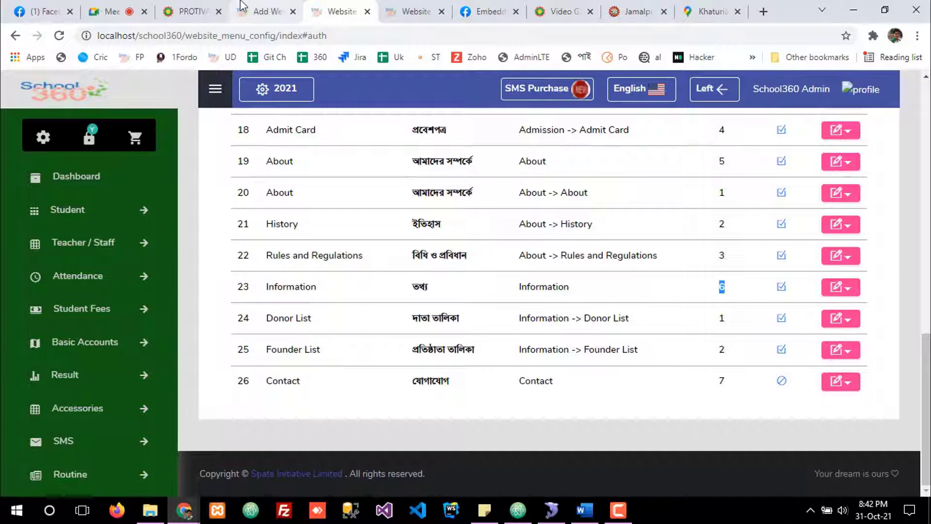
# - Set the new Nine entry's Order No to 7 and cross-check it against the homepage and the menu list
pyautogui.click(266, 9)
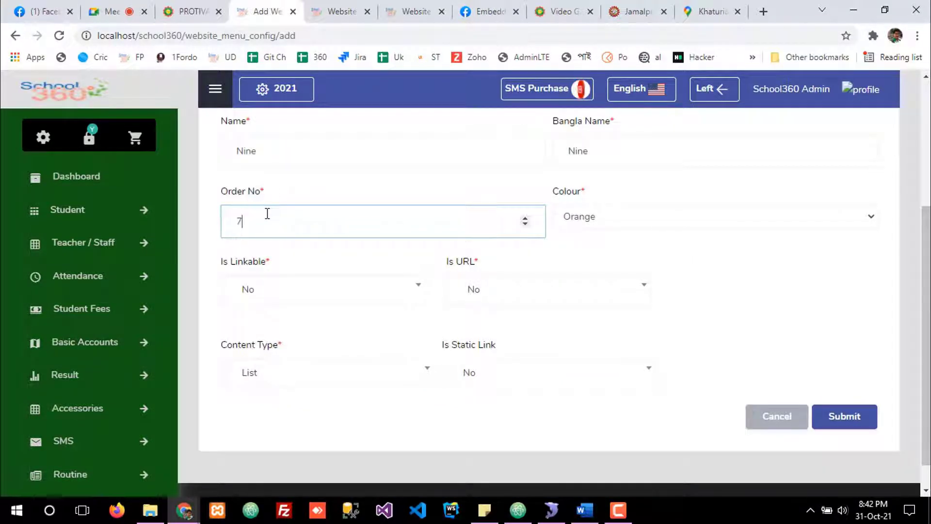
pyautogui.click(193, 12)
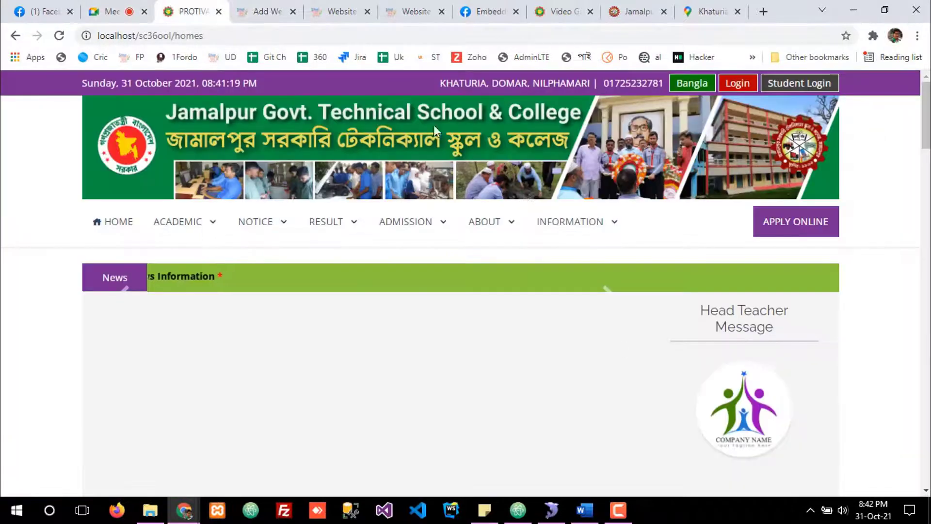
pyautogui.click(342, 12)
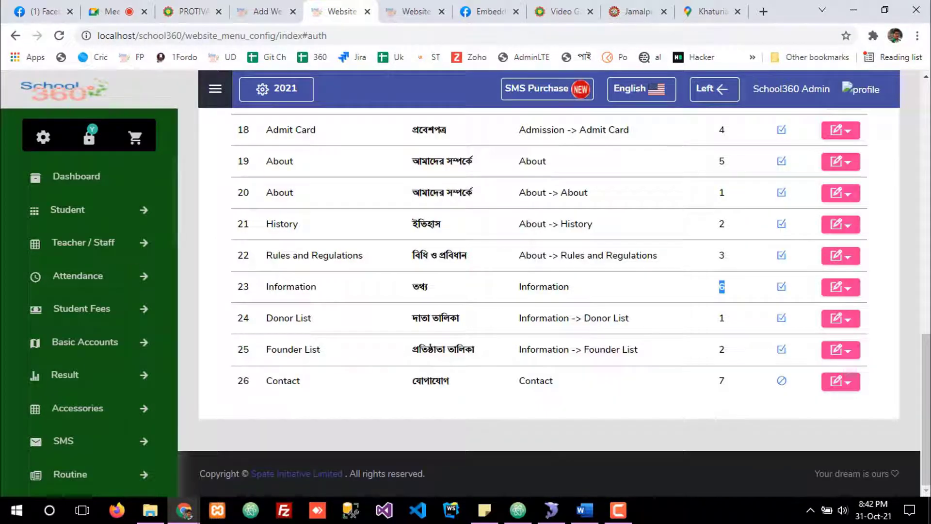
pyautogui.click(281, 9)
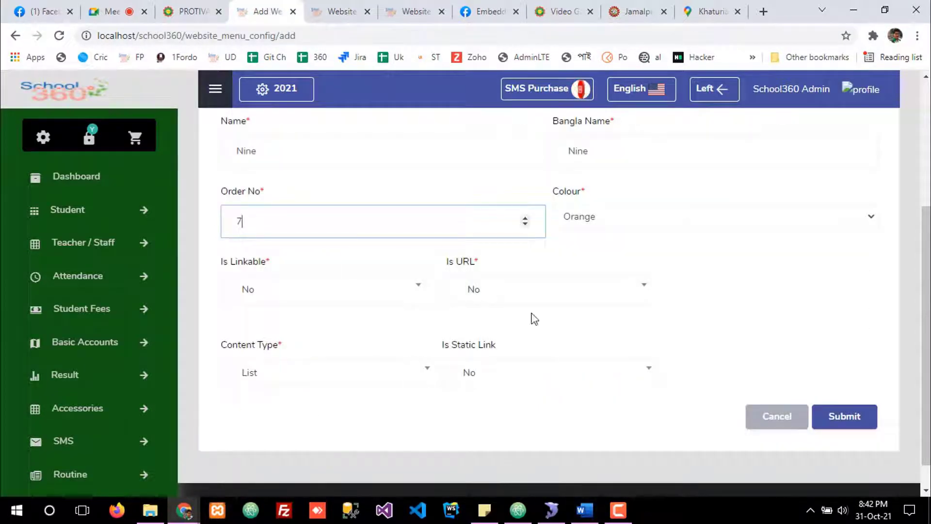
# - Check the menu highlight colours on the school homepage and set the new Nine entry's Colour to Blue
pyautogui.click(609, 221)
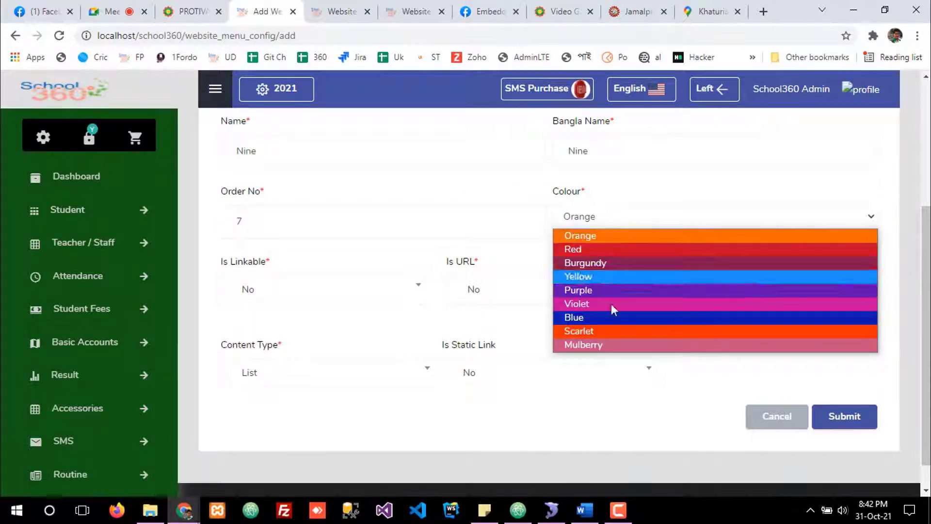
pyautogui.click(194, 11)
pyautogui.click(194, 12)
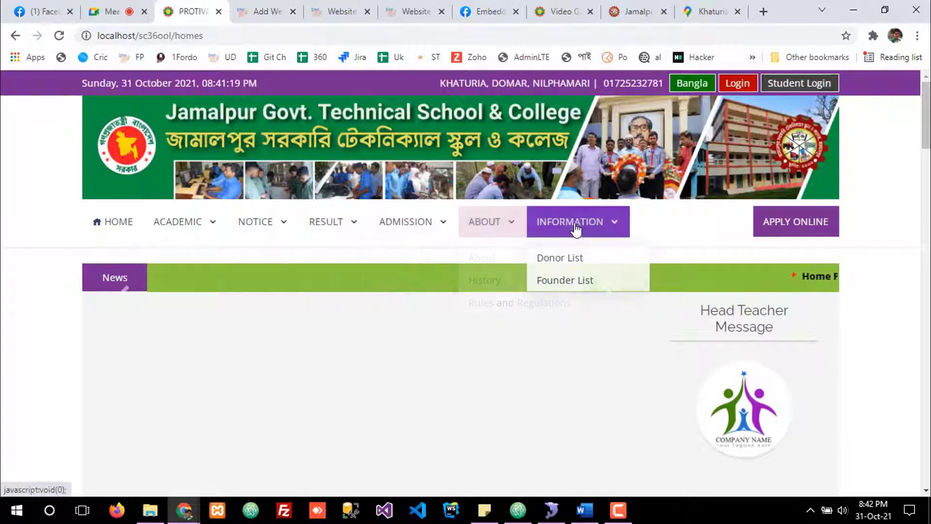
pyautogui.click(238, 9)
pyautogui.click(601, 215)
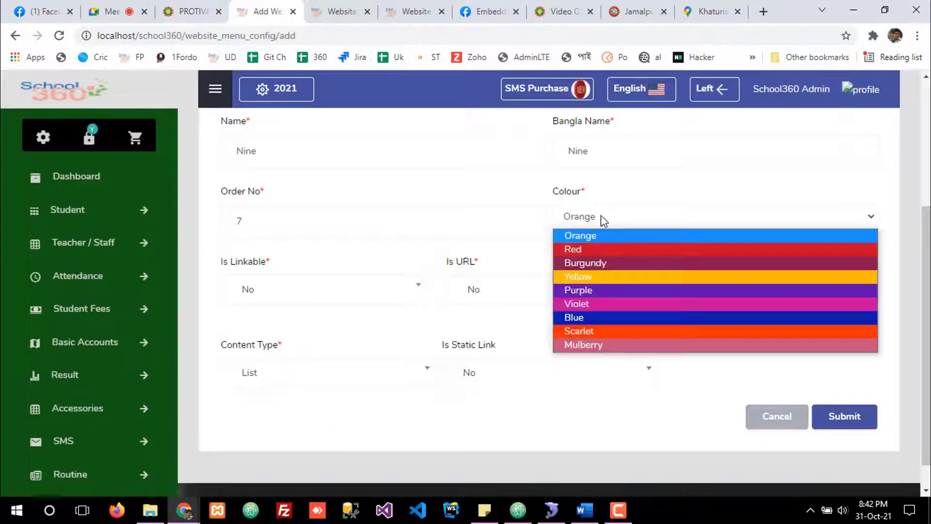
pyautogui.click(585, 316)
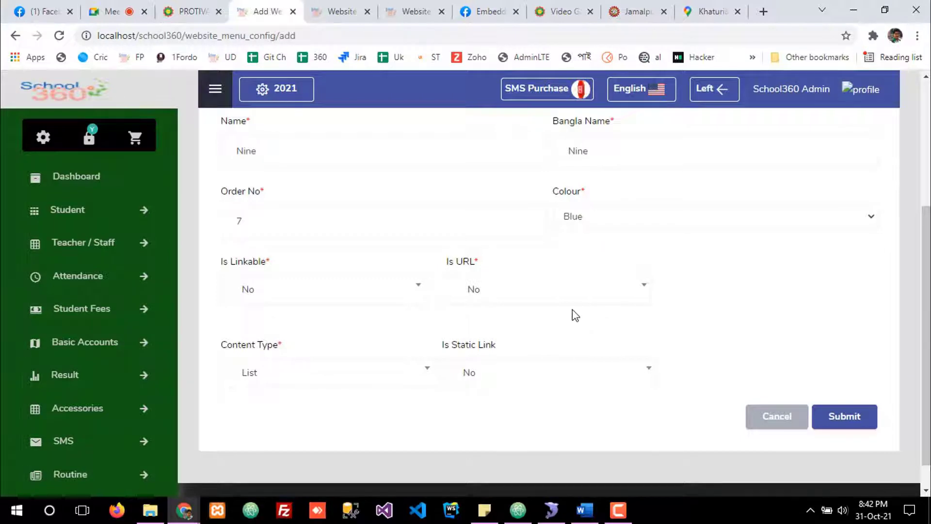
# - Examine the Is Linkable setting and switch to Word to compare it with Nine and its sub-items in the outline
pyautogui.scroll(-1, 575, 315)
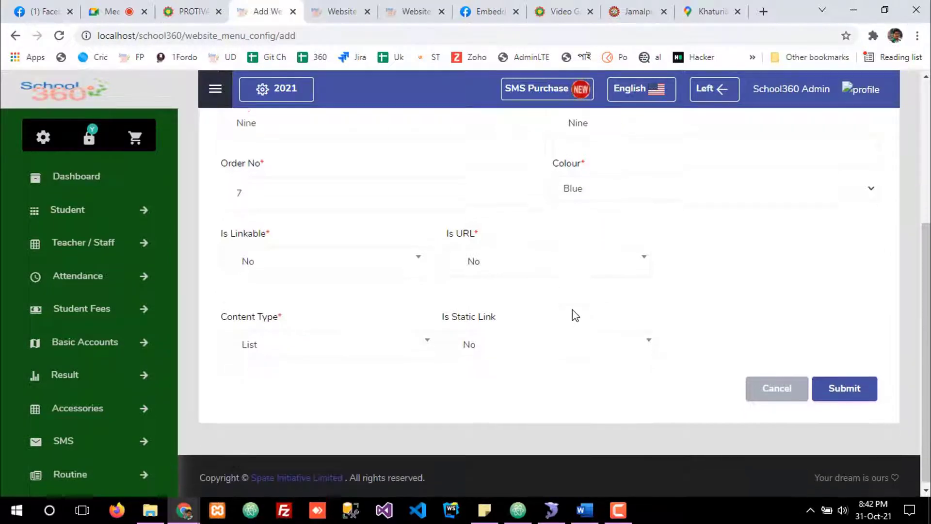
pyautogui.click(257, 261)
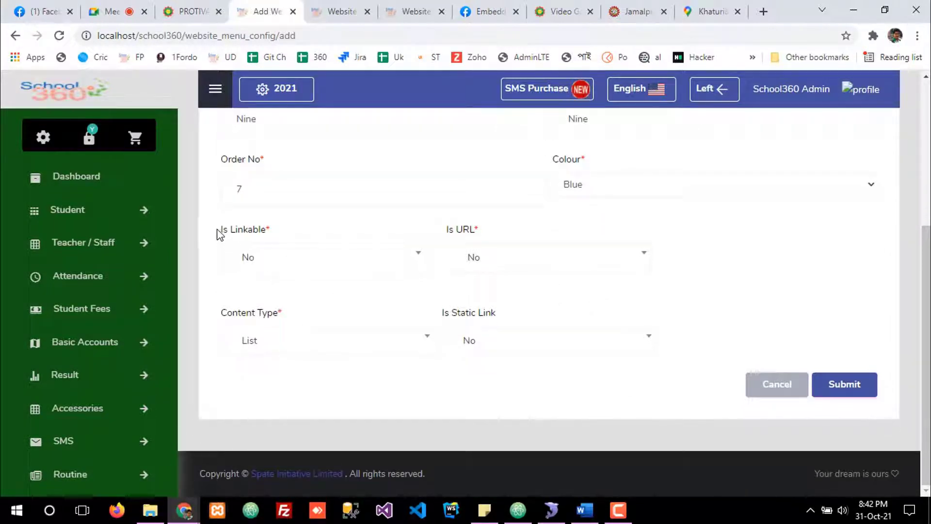
pyautogui.moveTo(217, 231); pyautogui.dragTo(263, 230)
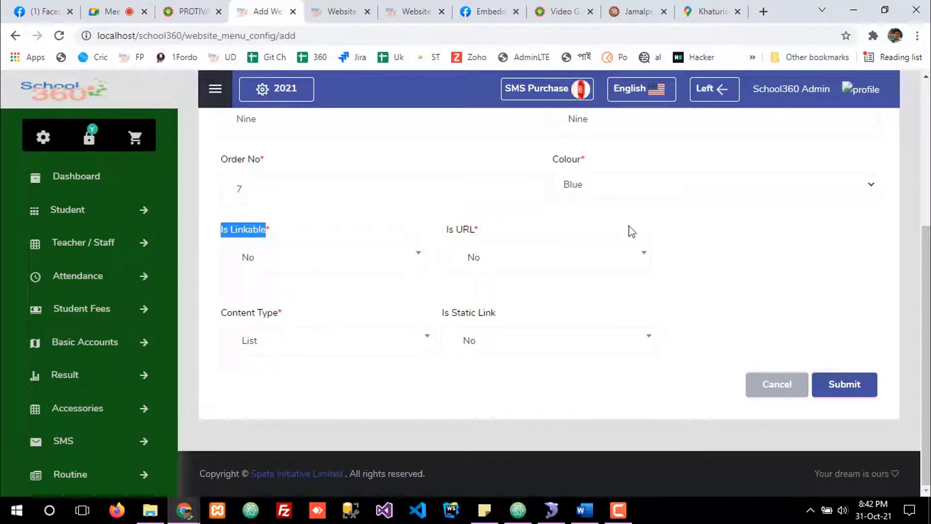
pyautogui.click(583, 509)
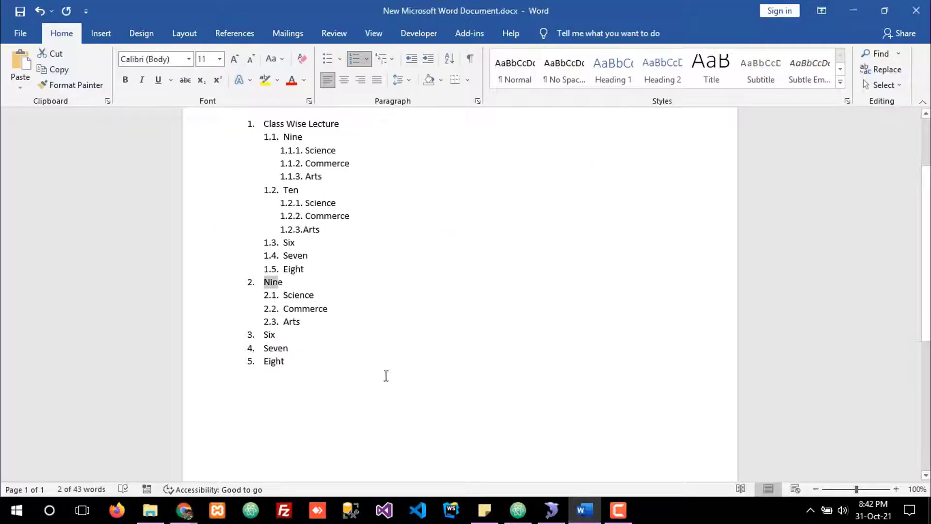
pyautogui.click(270, 281)
pyautogui.doubleClick(265, 281)
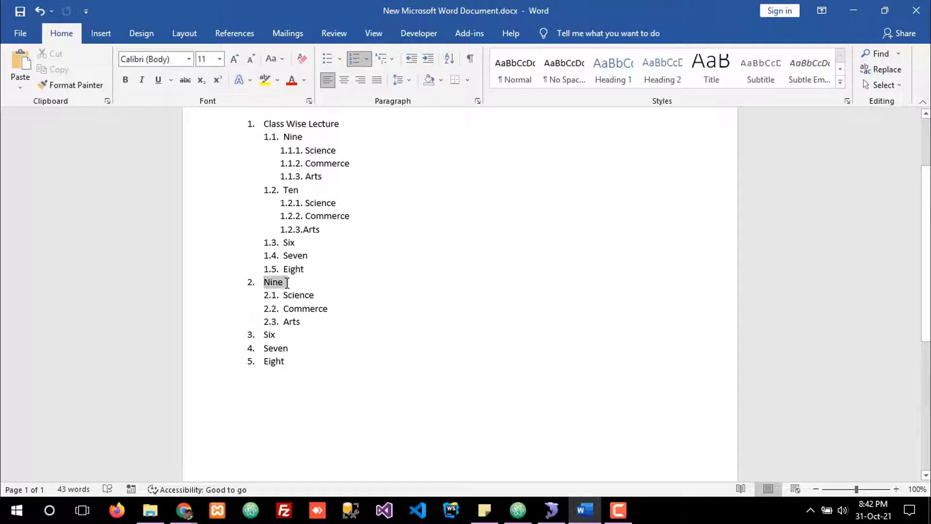
pyautogui.moveTo(301, 321); pyautogui.dragTo(269, 301)
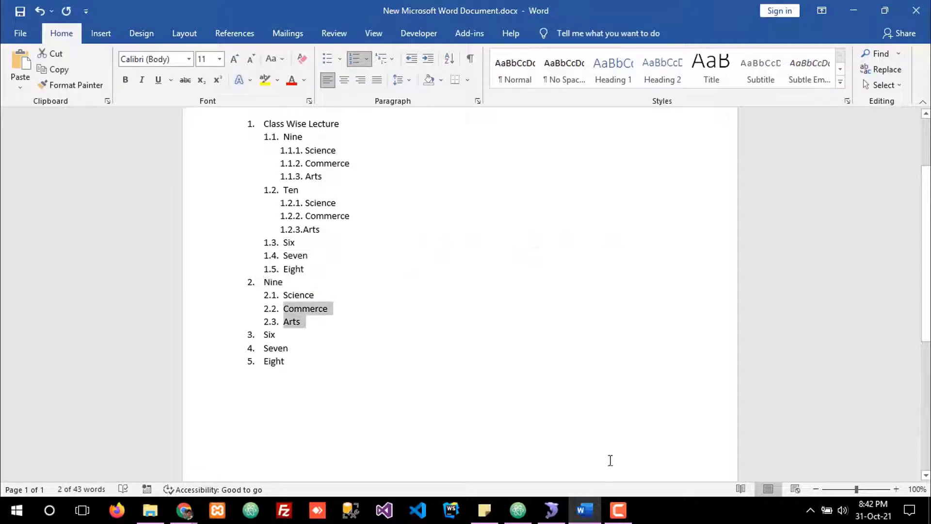
# - Switch back to Chrome and examine the Is Linkable choices and the Is URL setting in the new entry's form
pyautogui.click(585, 509)
pyautogui.click(311, 265)
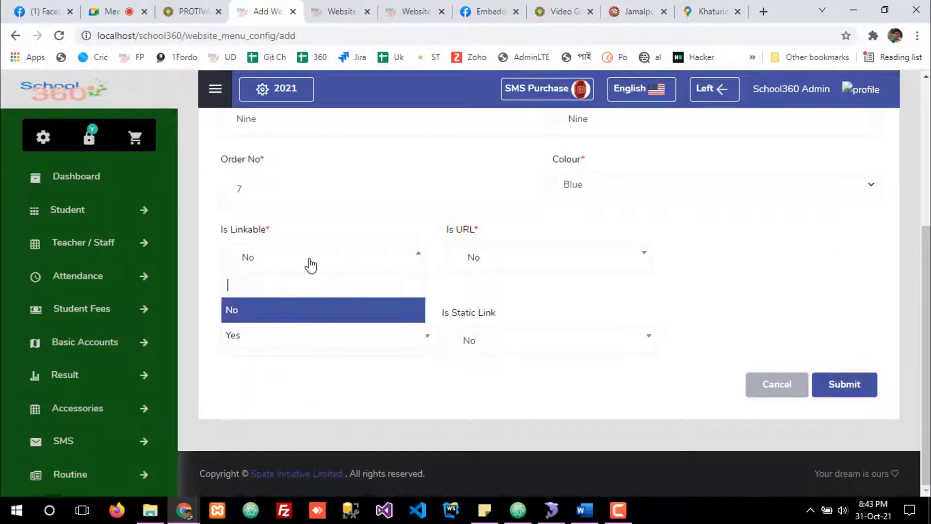
pyautogui.moveTo(222, 228); pyautogui.dragTo(266, 233)
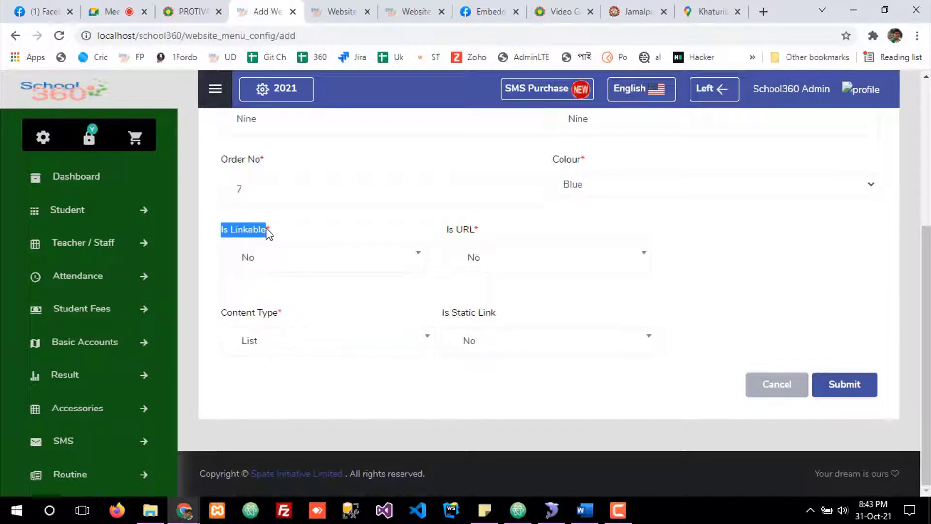
pyautogui.click(275, 222)
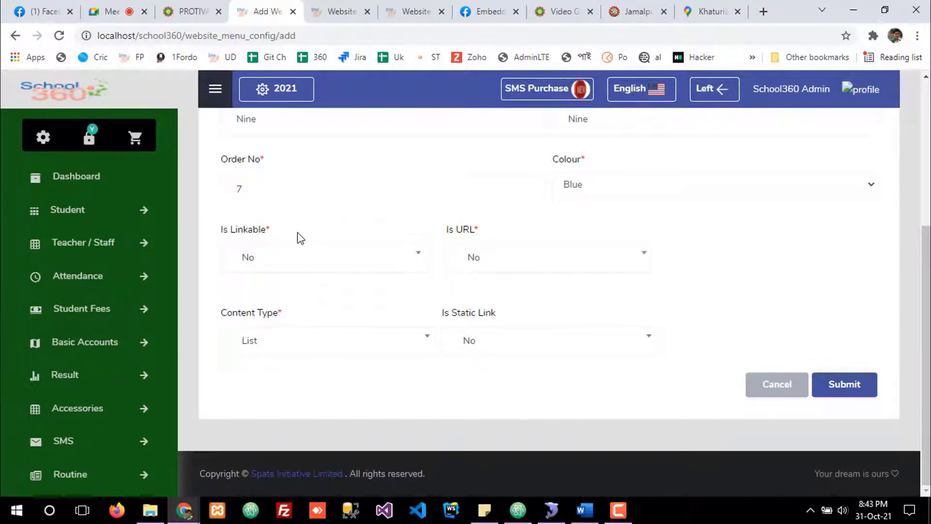
pyautogui.moveTo(224, 234); pyautogui.dragTo(268, 235)
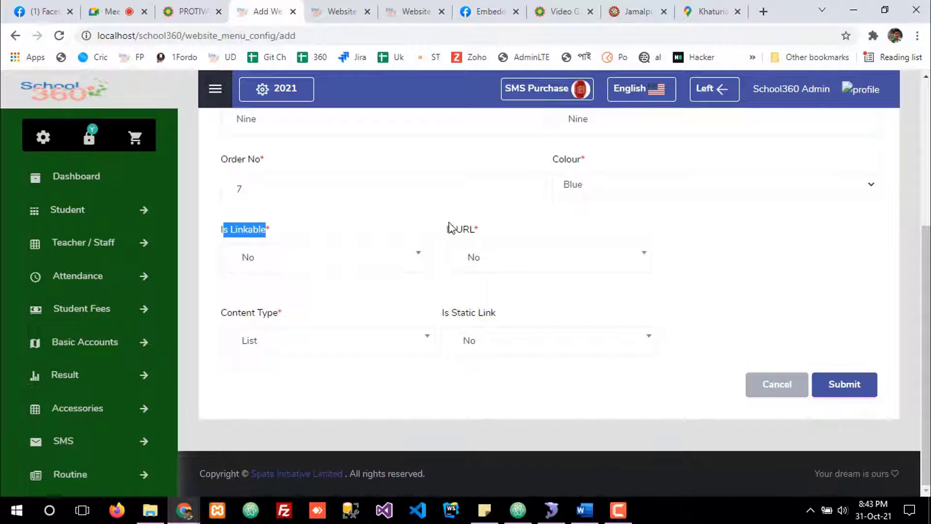
pyautogui.moveTo(446, 233); pyautogui.dragTo(474, 236)
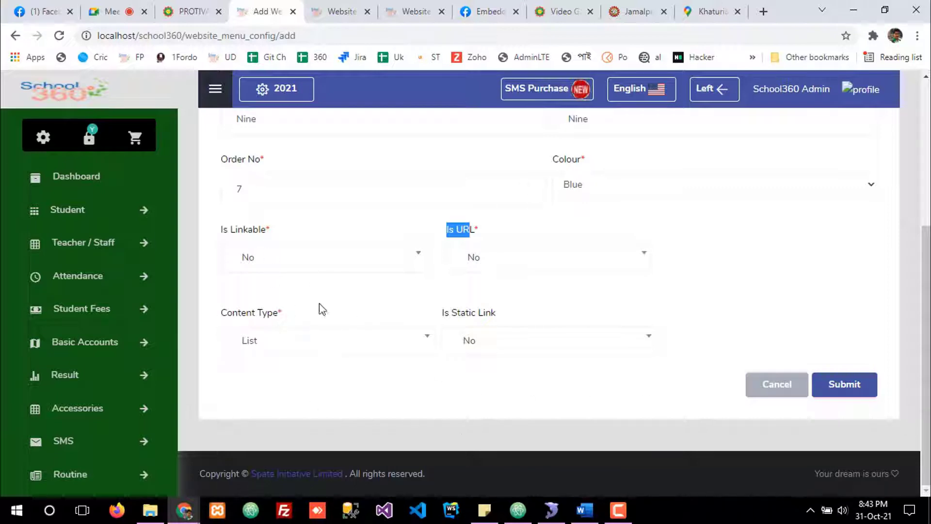
# - Examine the Content Type, Is Static Link and Is Linkable settings in the new Nine entry's form
pyautogui.moveTo(220, 315); pyautogui.dragTo(320, 316)
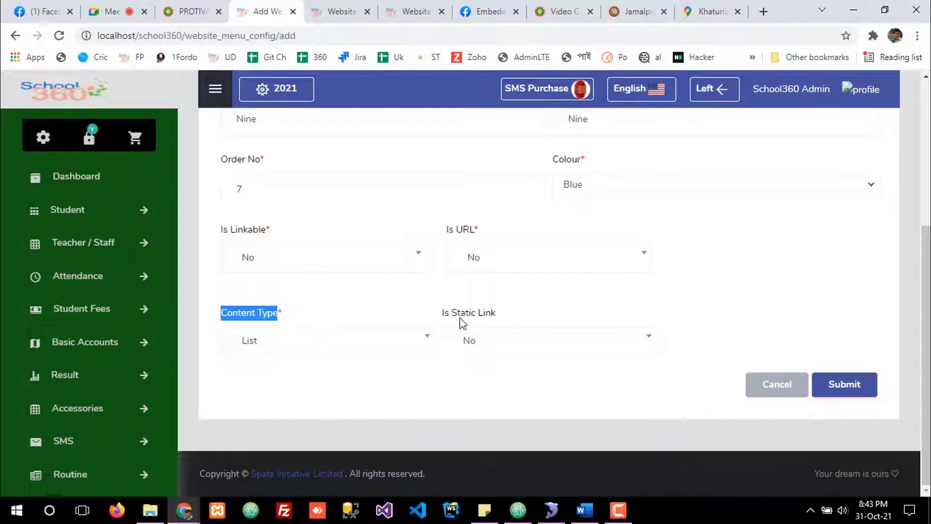
pyautogui.moveTo(445, 317); pyautogui.dragTo(501, 319)
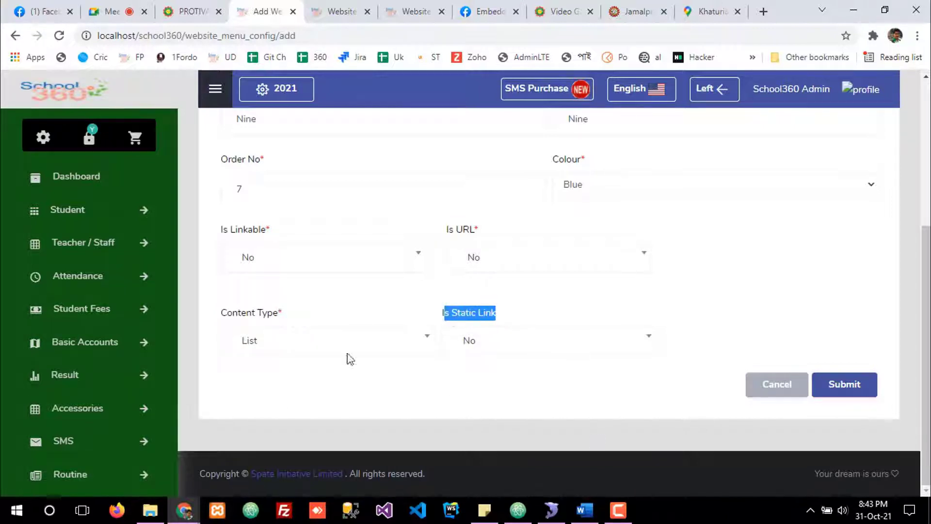
pyautogui.click(447, 319)
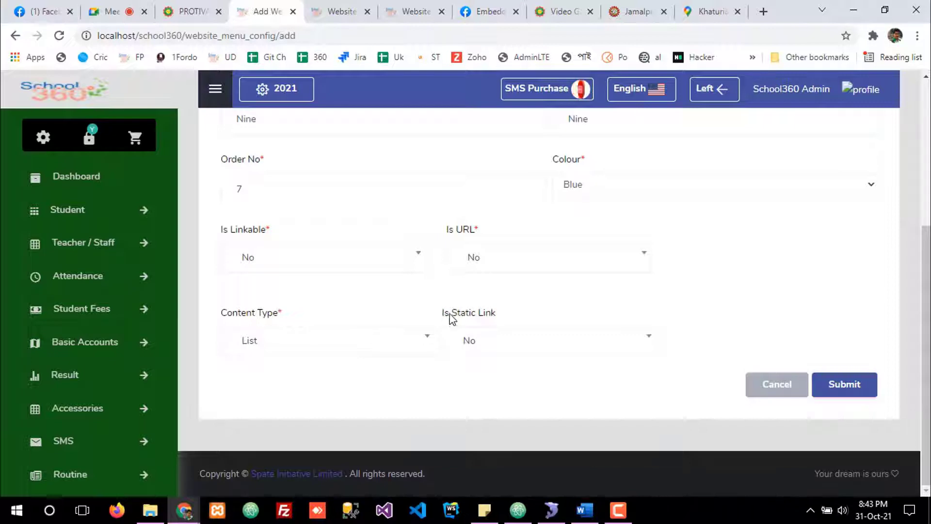
pyautogui.moveTo(442, 316); pyautogui.dragTo(503, 315)
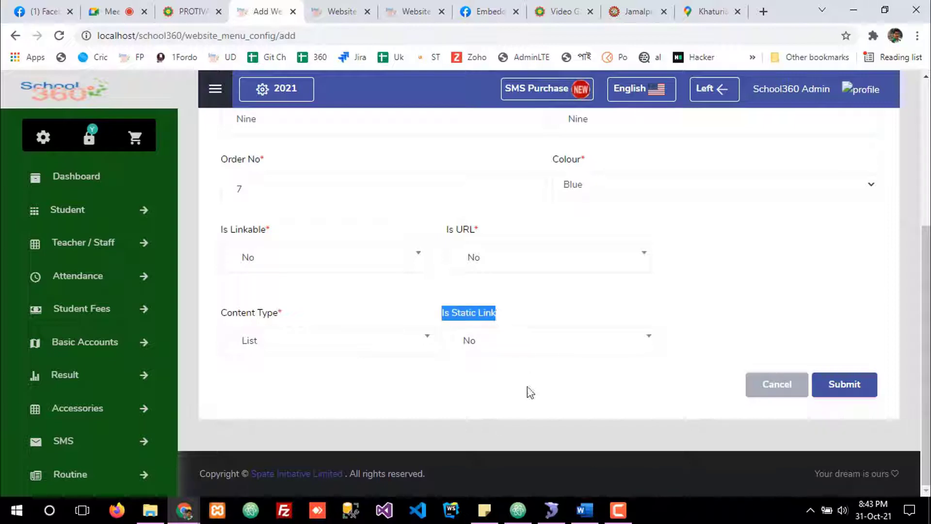
pyautogui.click(450, 318)
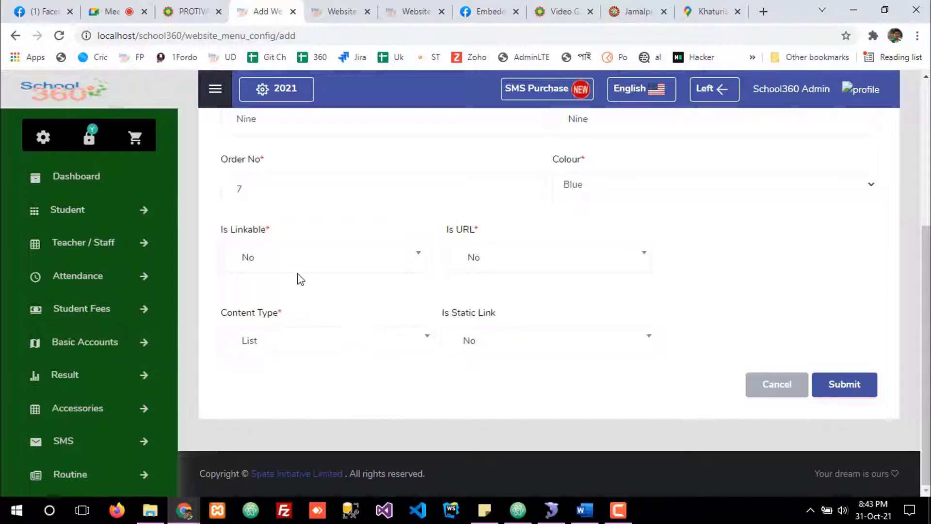
pyautogui.scroll(1, 300, 280)
pyautogui.moveTo(224, 299)
pyautogui.mouseDown()
pyautogui.moveTo(280, 300)
pyautogui.moveTo(221, 315)
pyautogui.mouseUp()
pyautogui.scroll(-1, 284, 305)
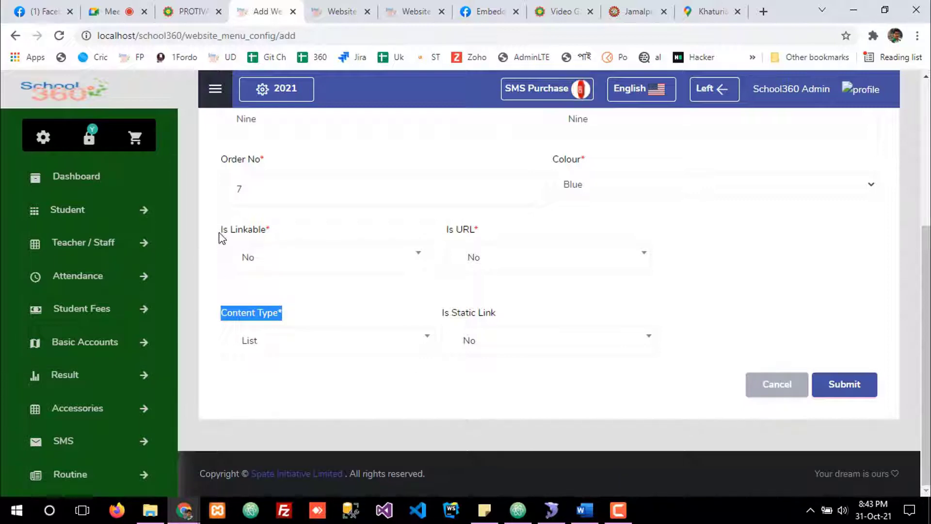
pyautogui.moveTo(220, 233); pyautogui.dragTo(264, 257)
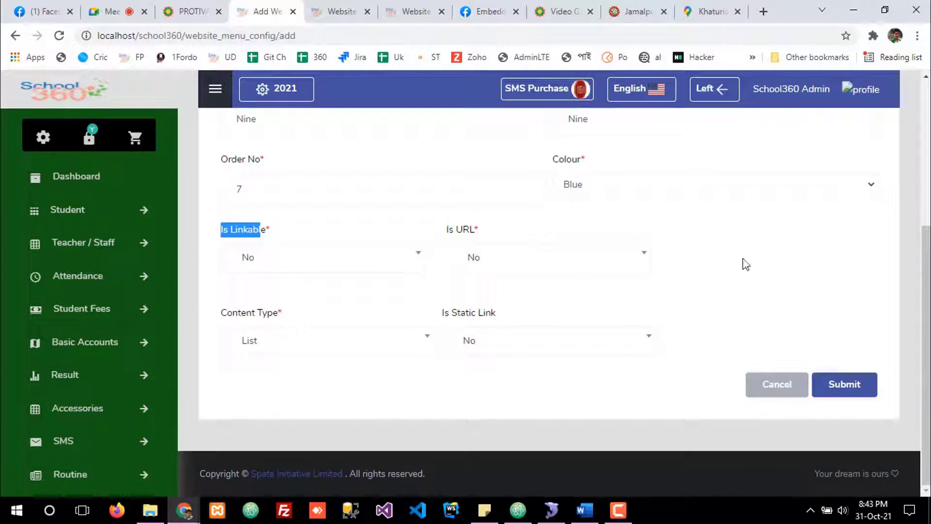
# - Submit the Nine menu entry and reload the school homepage to check its menu bar
pyautogui.click(841, 388)
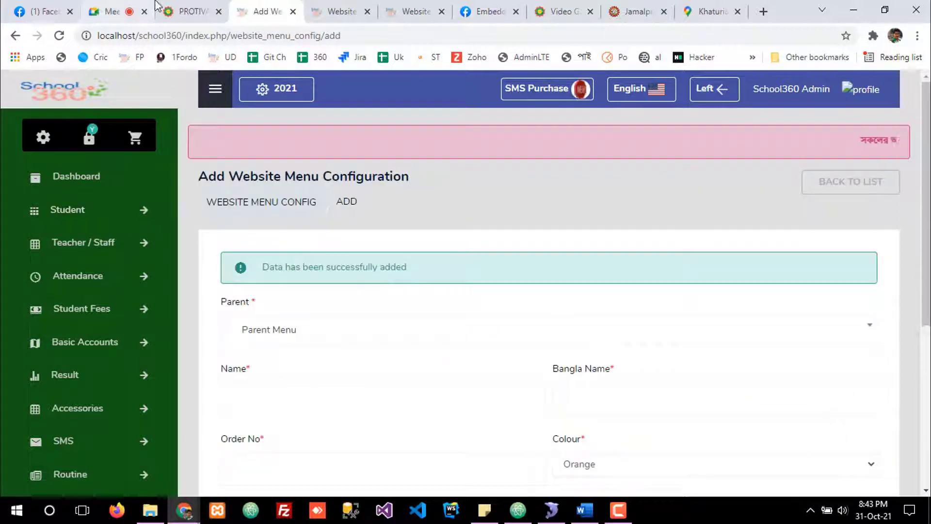
pyautogui.click(180, 8)
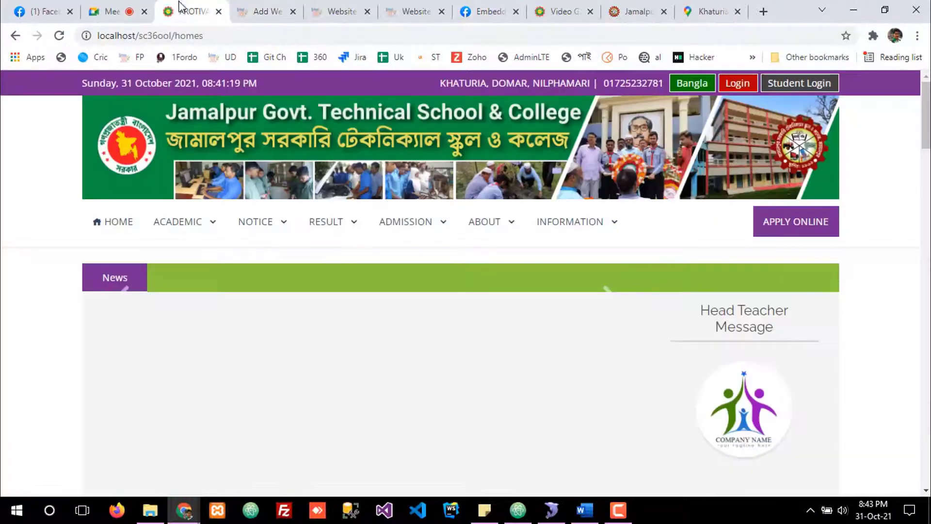
pyautogui.click(62, 37)
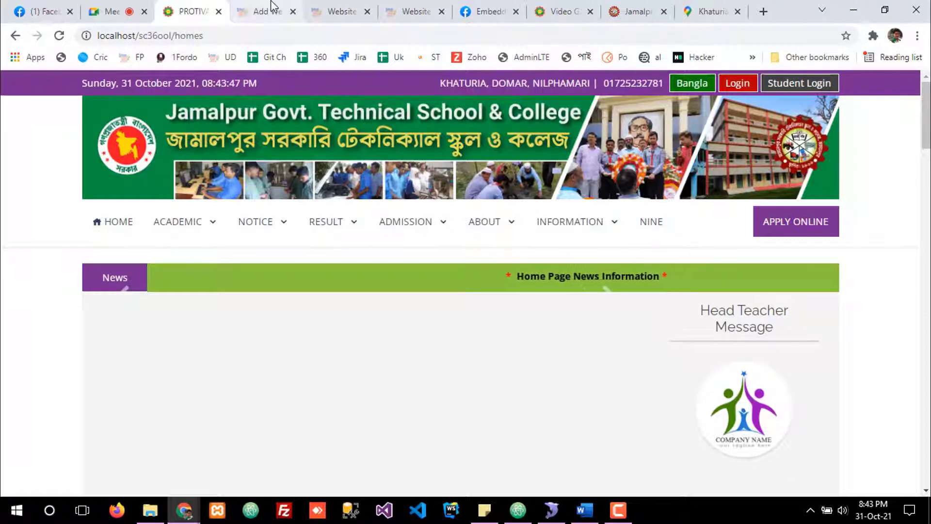
# - Switch to Word and review the Science and Commerce sub-items under main item Nine in the outline
pyautogui.click(585, 510)
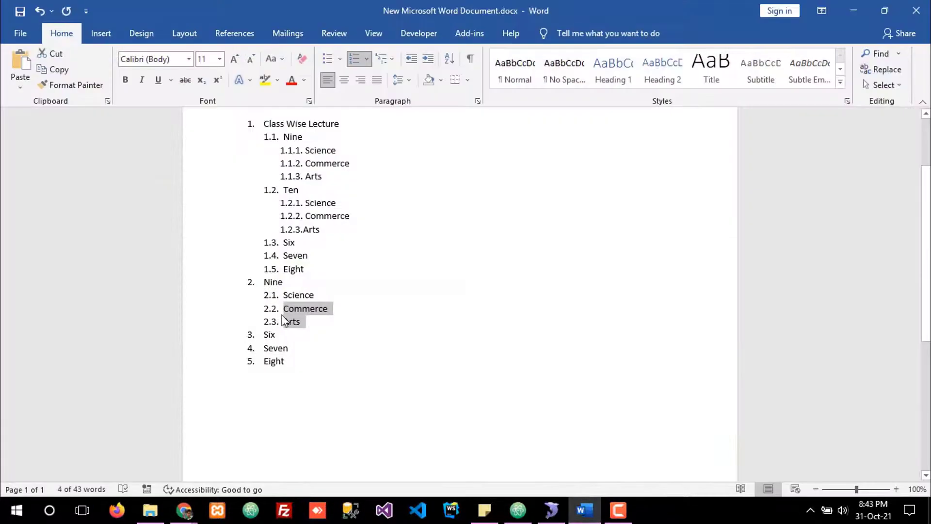
pyautogui.click(290, 294)
pyautogui.doubleClick(290, 294)
pyautogui.click(294, 311)
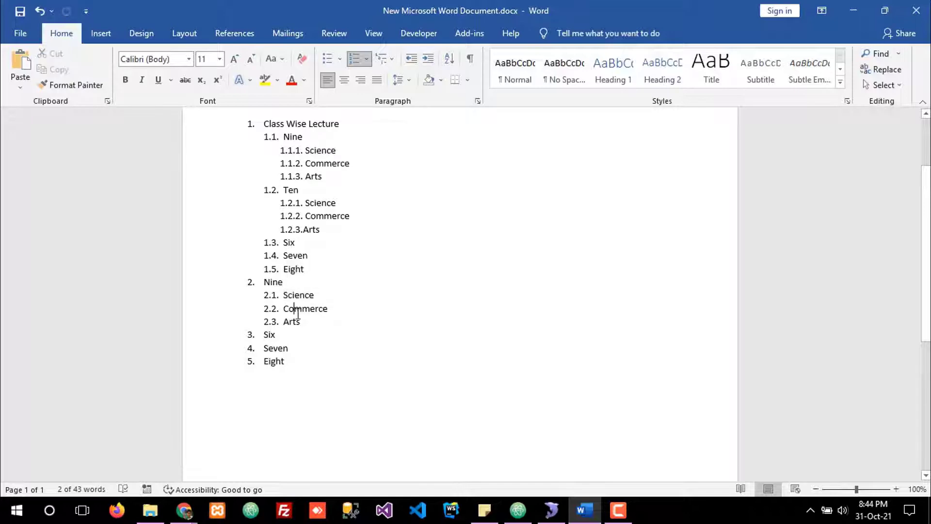
# - Switch back to Chrome and set the Parent of a new menu entry to Nine
pyautogui.click(184, 510)
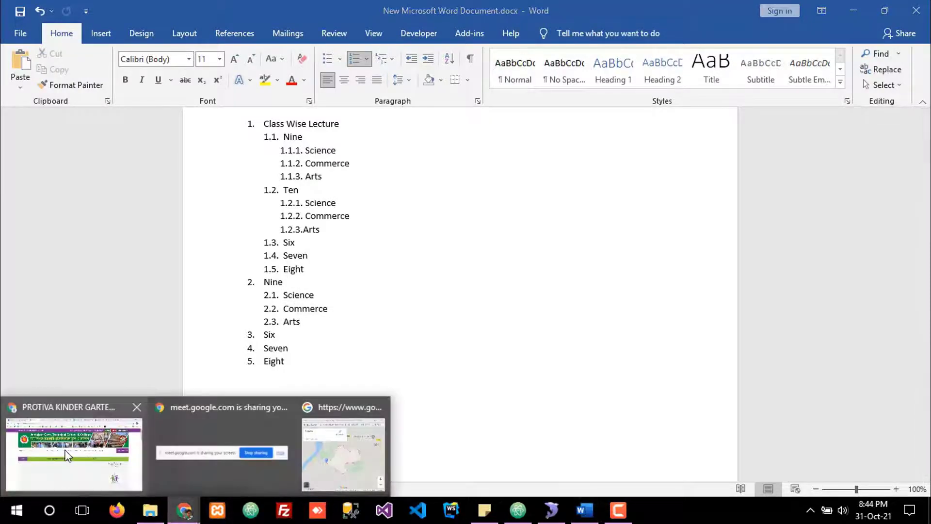
pyautogui.click(68, 446)
pyautogui.click(247, 6)
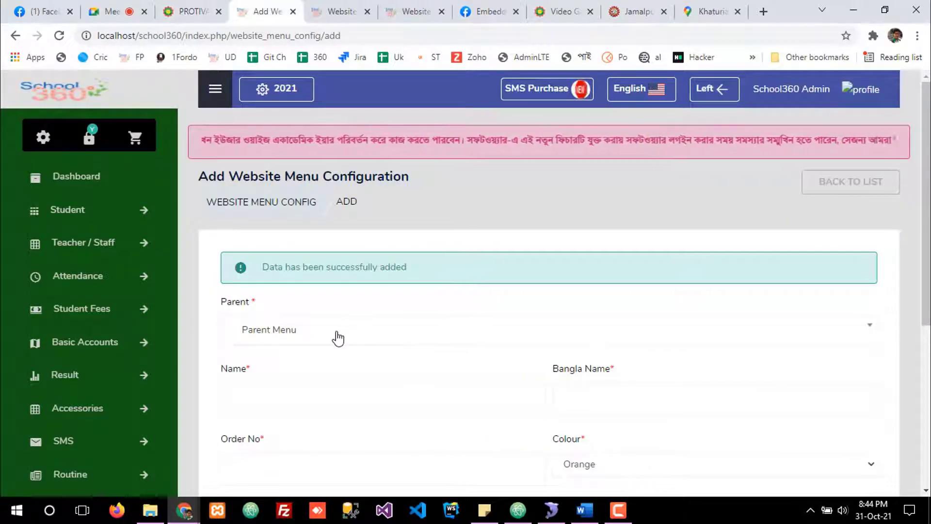
pyautogui.scroll(-3, 337, 334)
pyautogui.click(303, 202)
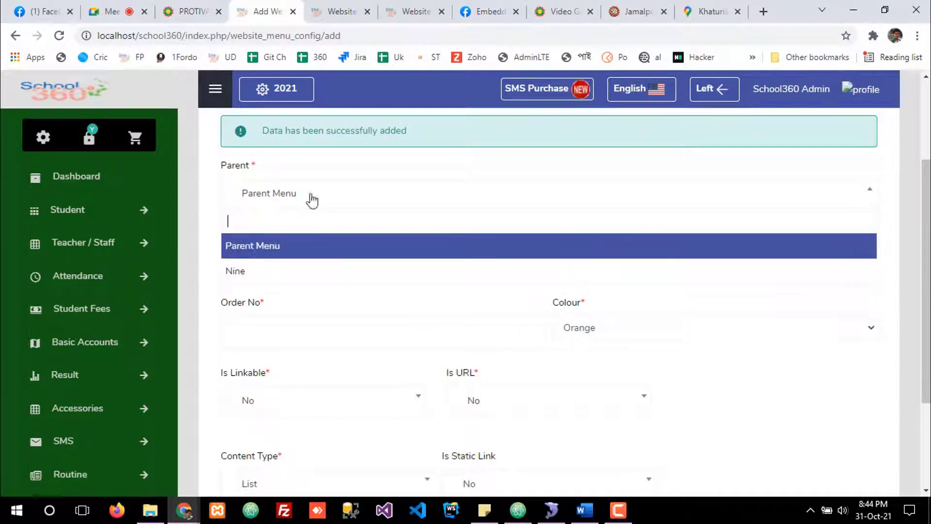
pyautogui.click(255, 275)
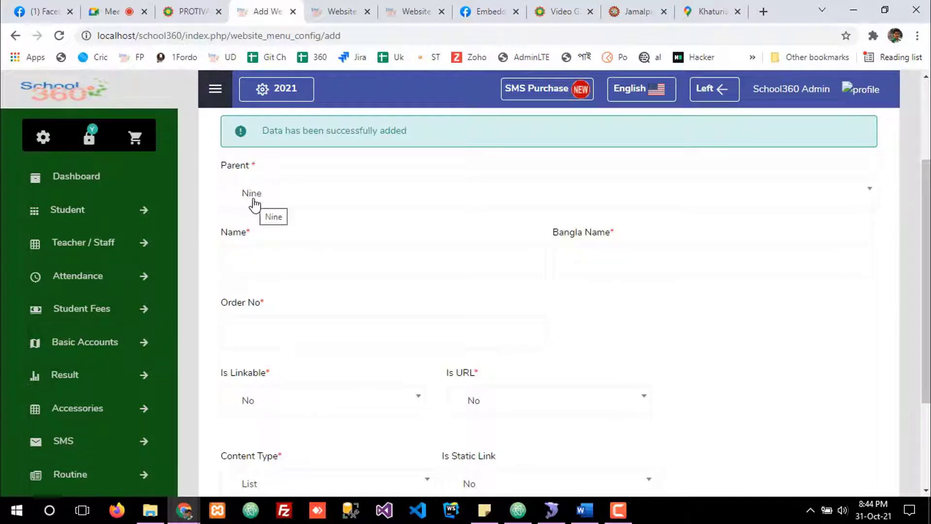
# - Copy sub-item 2.1 Science from the Word outline and paste it as the new entry's Name in Chrome
pyautogui.click(589, 507)
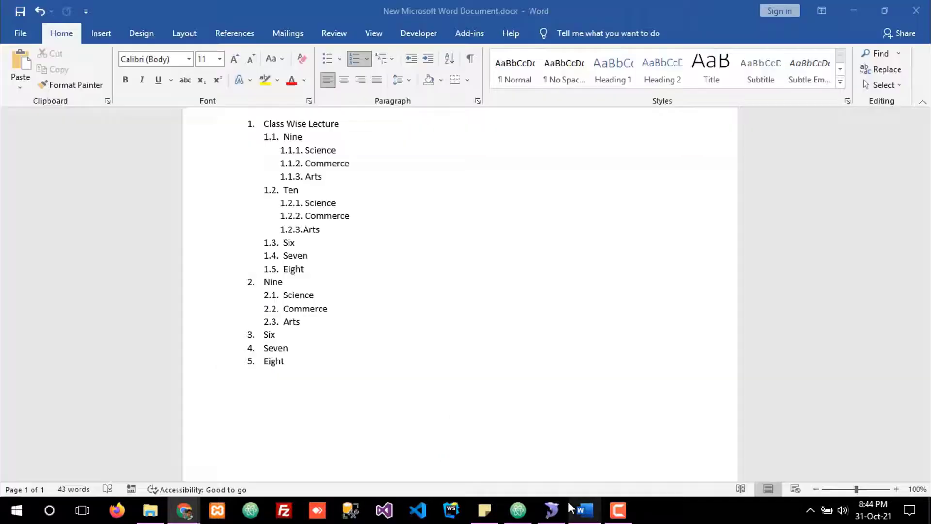
pyautogui.doubleClick(306, 295)
pyautogui.hotkey('ctrl', 'c')
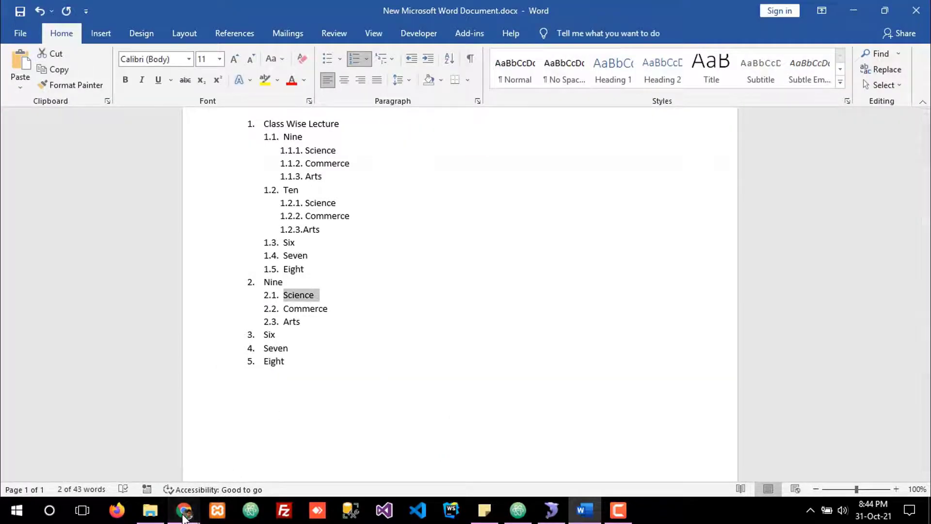
pyautogui.click(183, 510)
pyautogui.click(282, 261)
pyautogui.write('2.1.')
pyautogui.hotkey('ctrl', 'v')
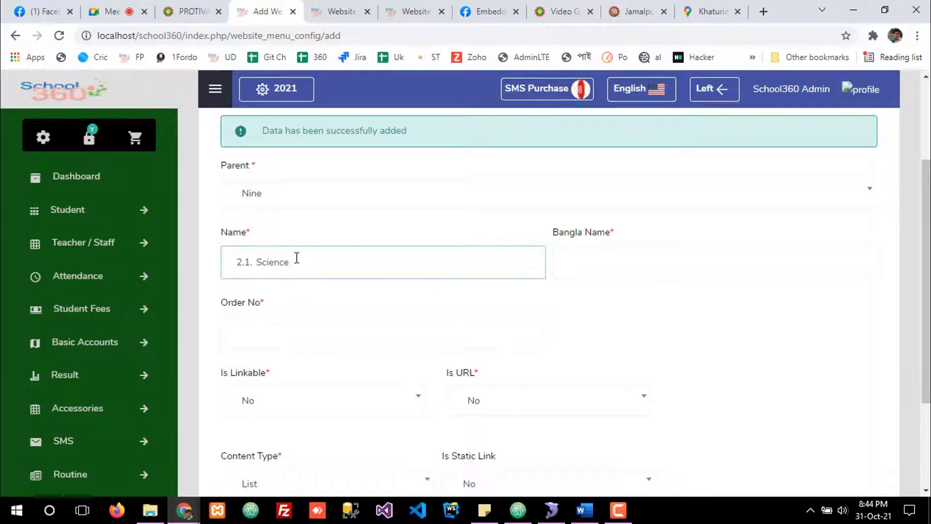
# - Remove the list number from the Name so it reads Science, and copy Science into the Bangla Name
pyautogui.moveTo(260, 262); pyautogui.dragTo(179, 269)
pyautogui.press('BackSpace')
pyautogui.doubleClick(261, 262)
pyautogui.hotkey('ctrl', 'c')
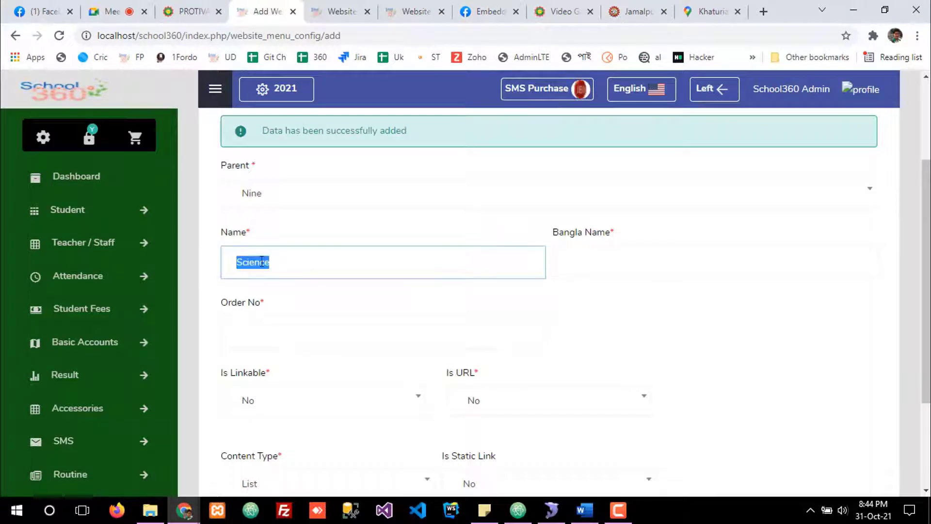
pyautogui.click(601, 255)
pyautogui.hotkey('ctrl', 'v')
# - Check Science's position under Nine in the Word outline and set the new entry's Order No to 1
pyautogui.scroll(-3, 623, 332)
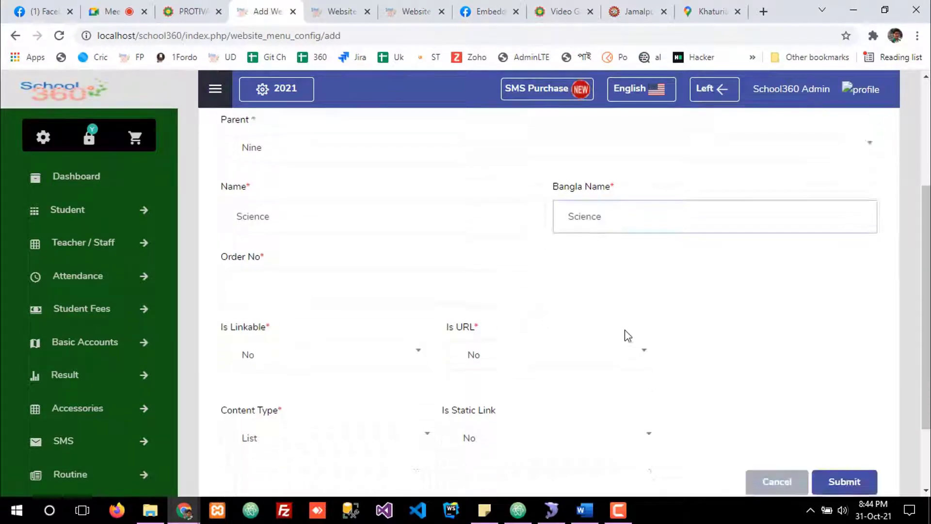
pyautogui.moveTo(222, 165); pyautogui.dragTo(261, 166)
pyautogui.scroll(2, 299, 191)
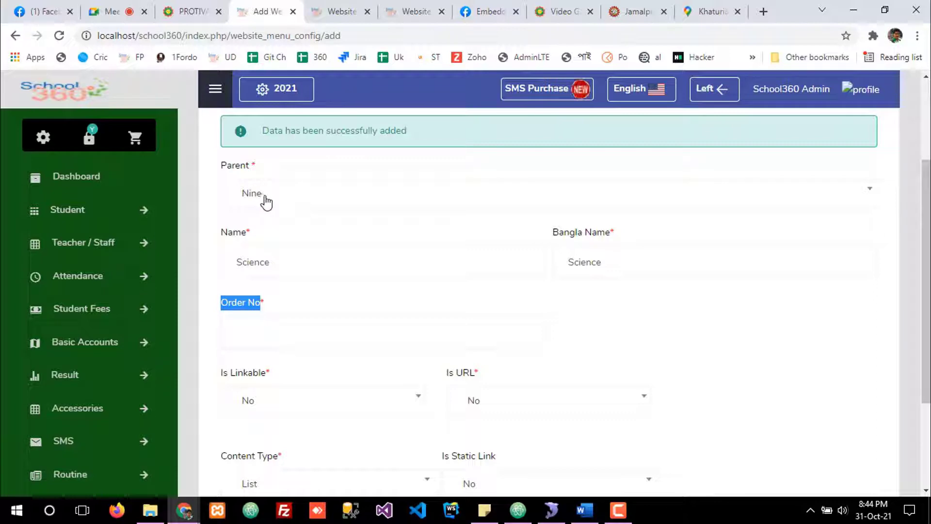
pyautogui.click(584, 509)
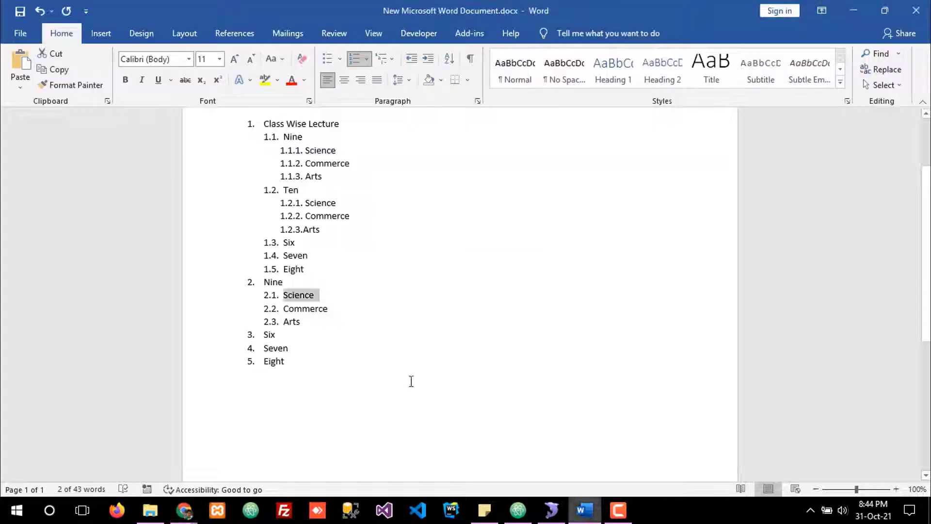
pyautogui.click(266, 301)
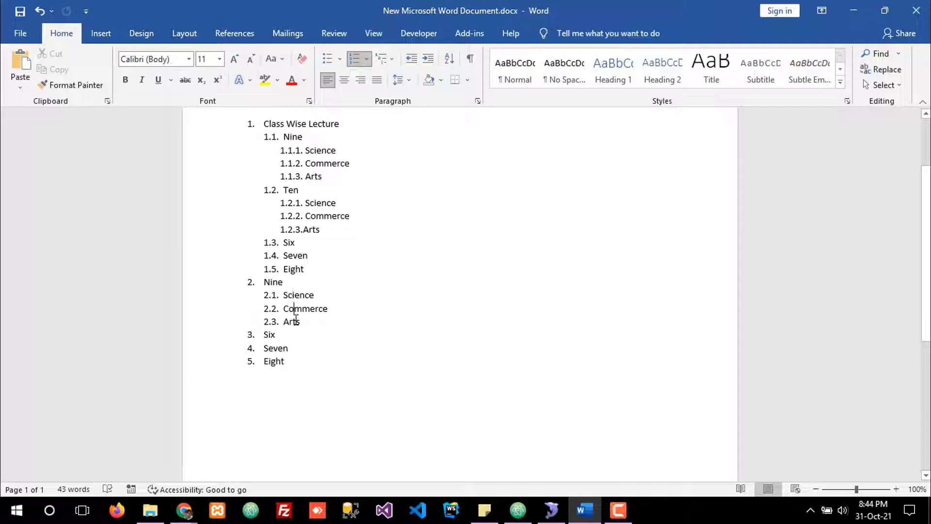
pyautogui.click(184, 509)
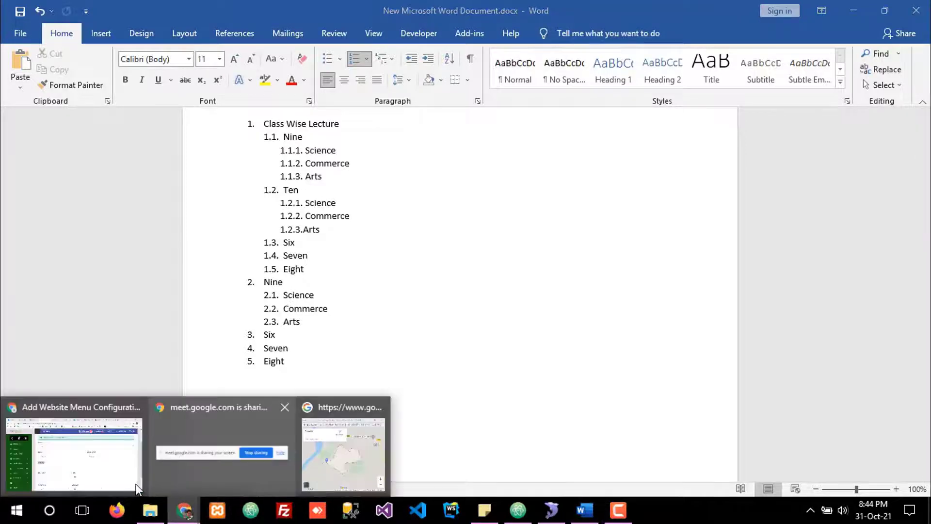
pyautogui.click(73, 451)
pyautogui.click(275, 342)
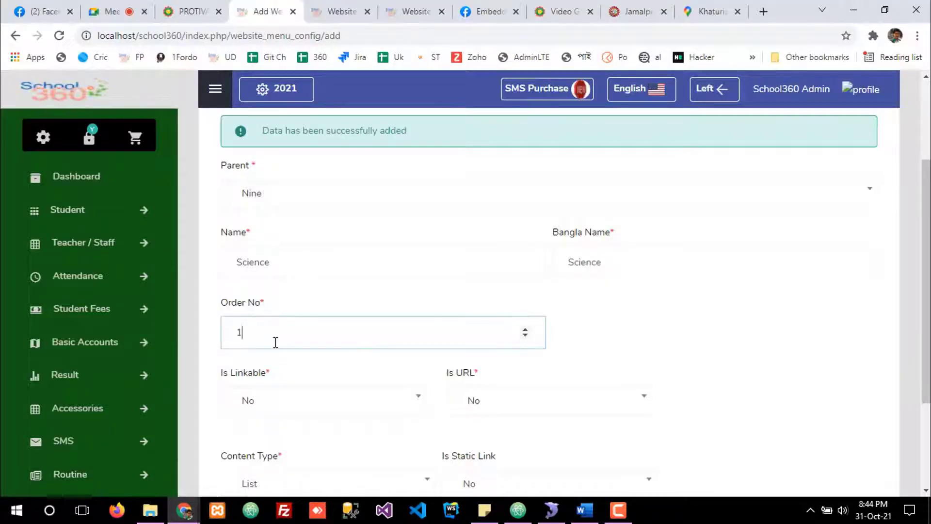
pyautogui.click(602, 336)
# - Review Science in the Word outline as a sub-item of Nine and set the new entry's Is Linkable to Yes
pyautogui.scroll(-2, 602, 337)
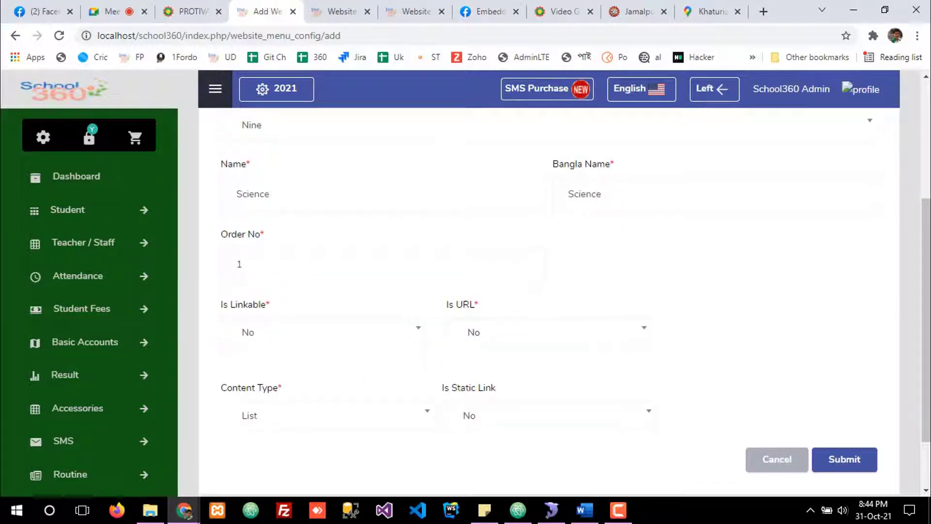
pyautogui.click(584, 510)
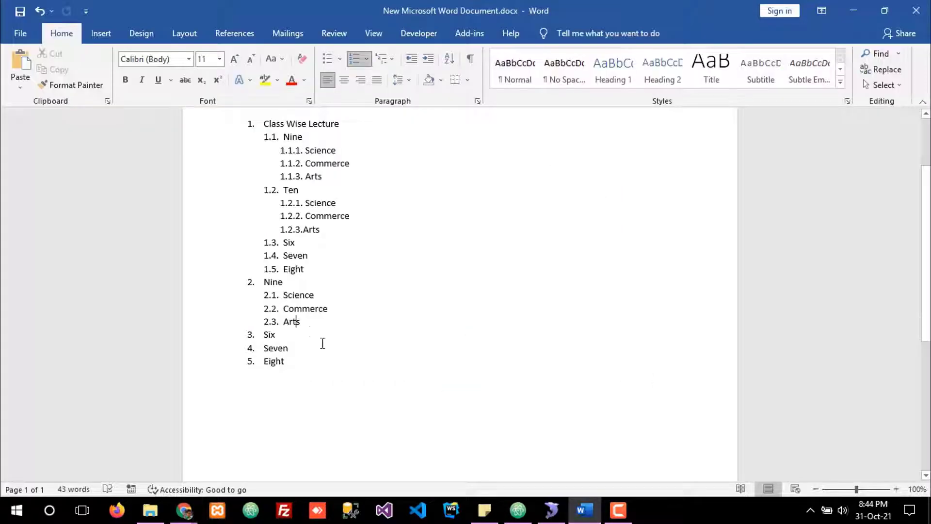
pyautogui.moveTo(284, 297); pyautogui.dragTo(318, 296)
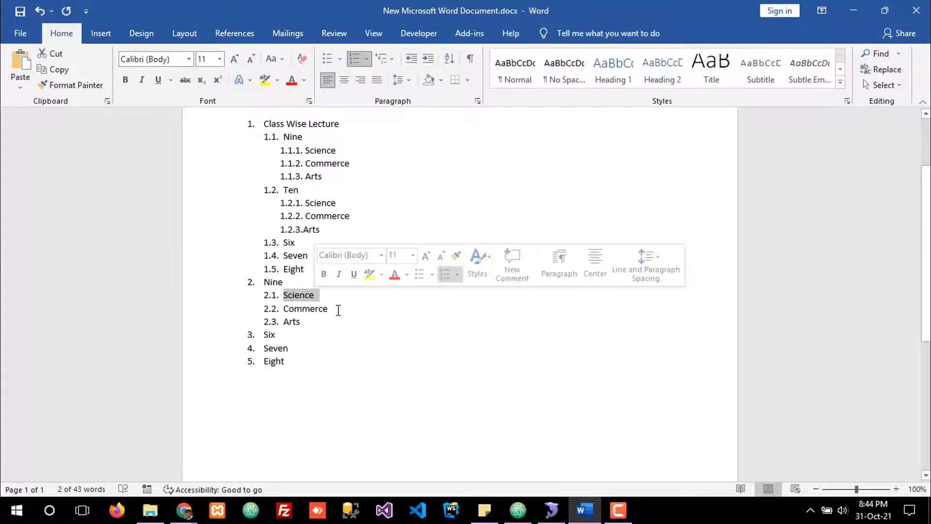
pyautogui.click(339, 310)
pyautogui.click(185, 510)
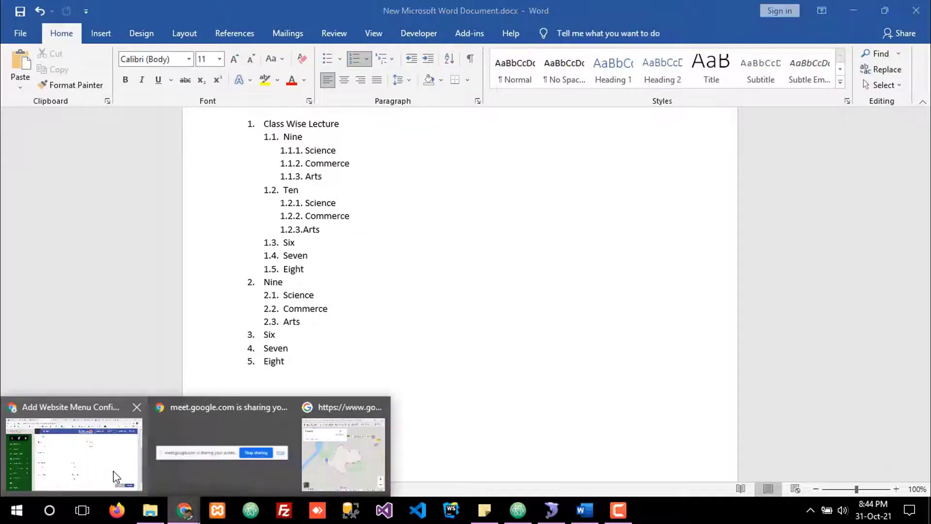
pyautogui.click(116, 477)
pyautogui.click(249, 332)
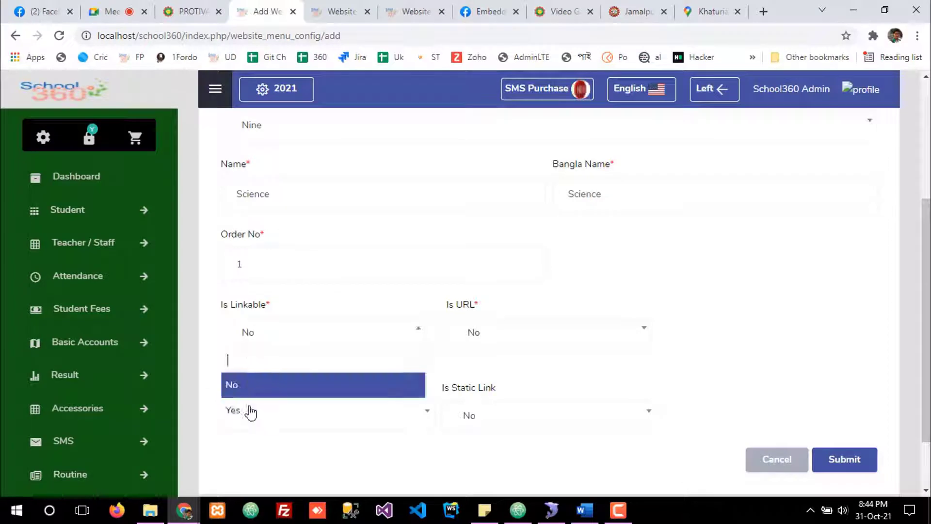
pyautogui.click(250, 416)
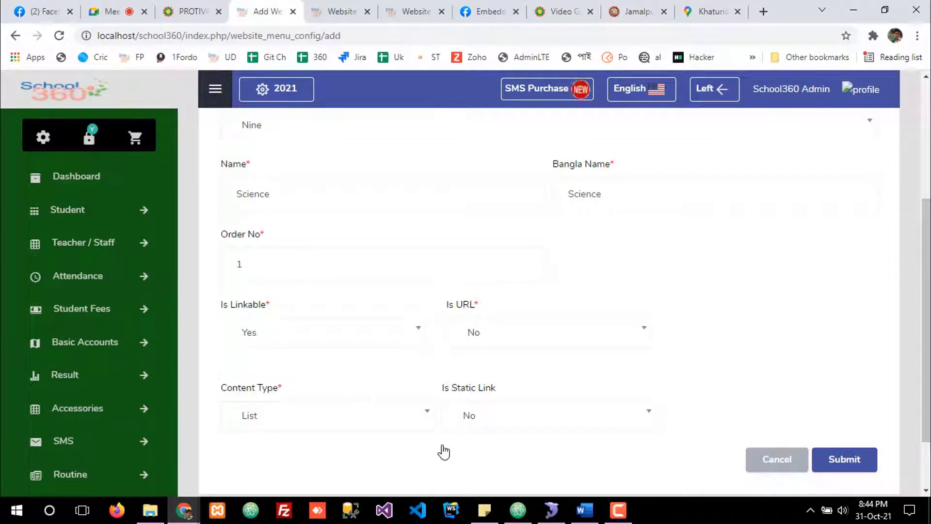
# - Examine the Is Linkable and Is URL settings of the new Science entry
pyautogui.moveTo(229, 307); pyautogui.dragTo(267, 312)
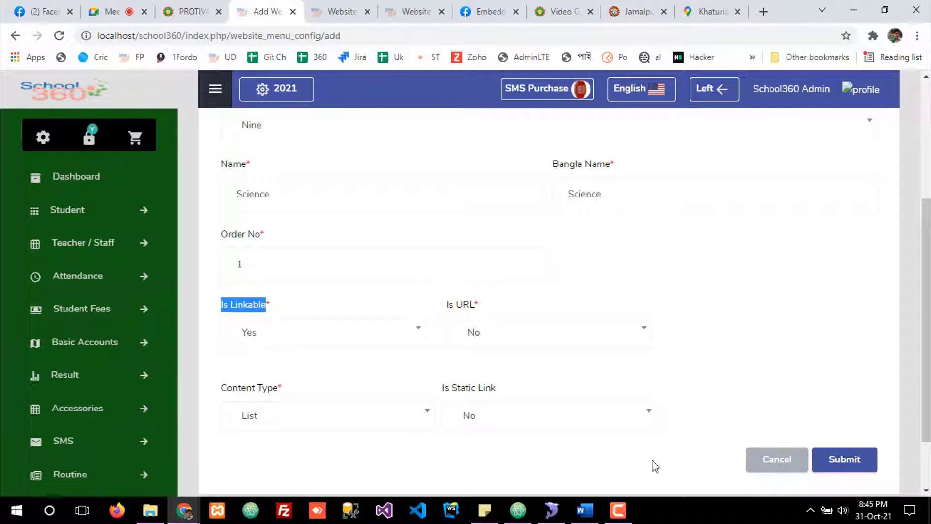
pyautogui.scroll(-2, 455, 298)
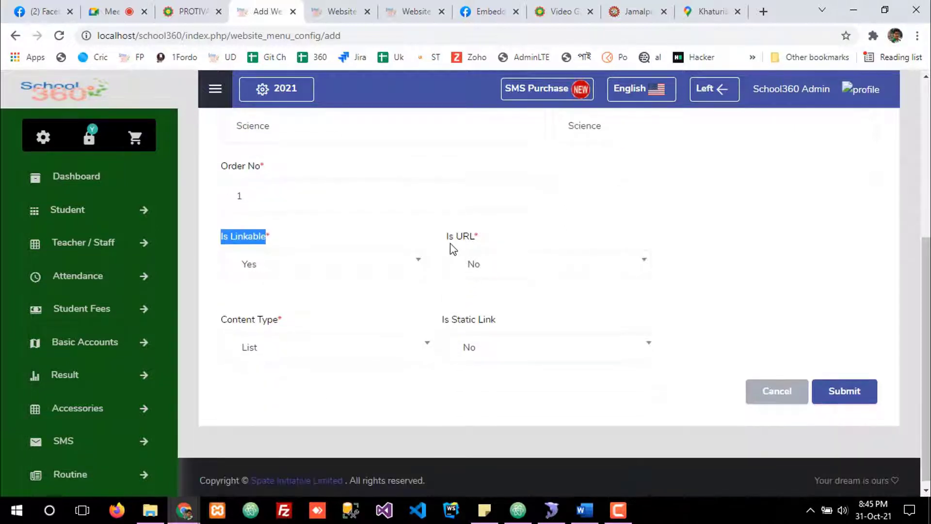
pyautogui.moveTo(446, 237); pyautogui.dragTo(476, 245)
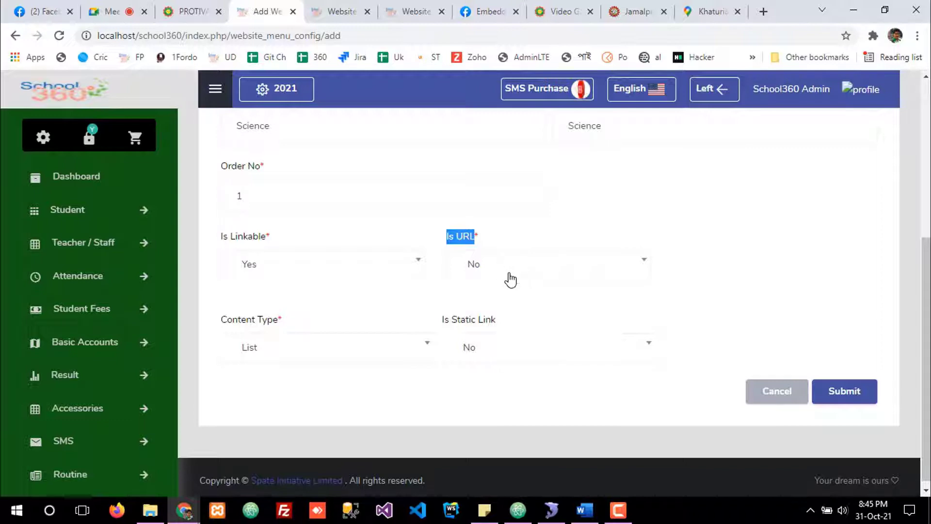
# - Review the Science entry's Is Linkable setting and the available Content Type options
pyautogui.moveTo(219, 237); pyautogui.dragTo(273, 240)
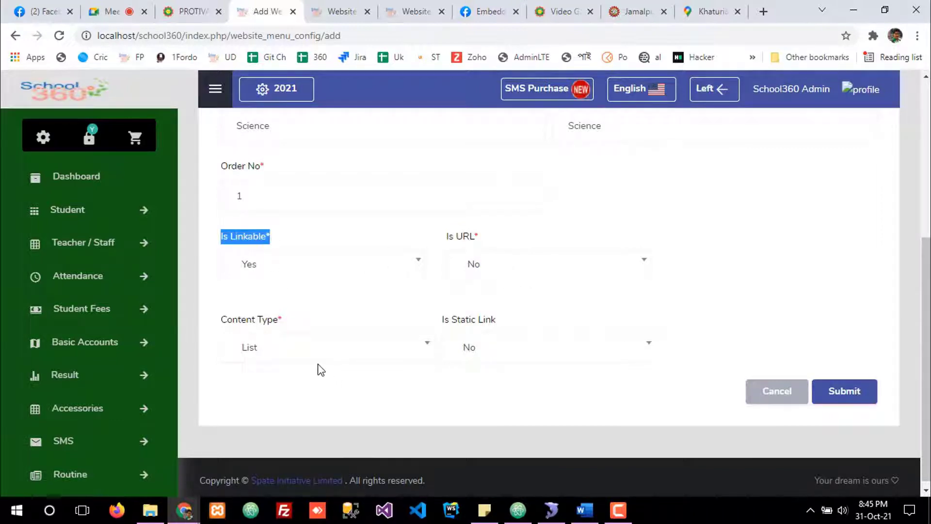
pyautogui.moveTo(222, 321); pyautogui.dragTo(282, 323)
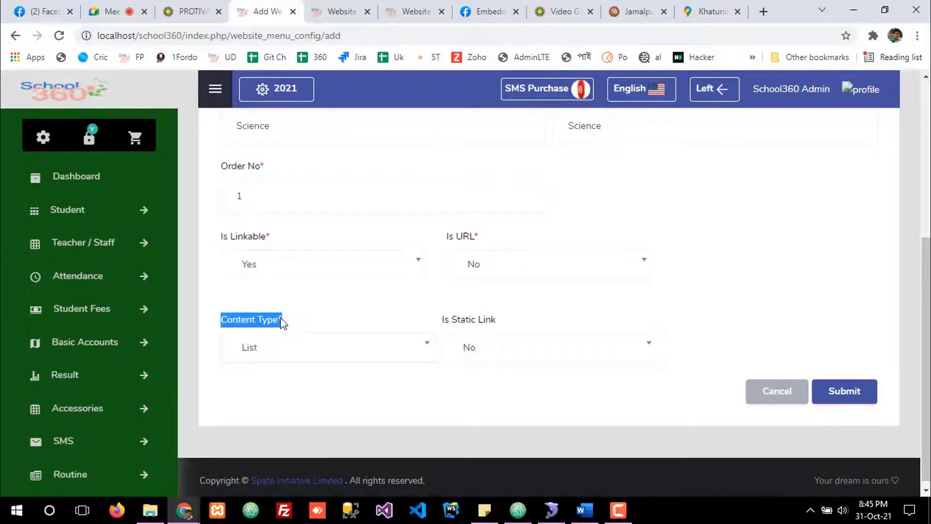
pyautogui.click(262, 353)
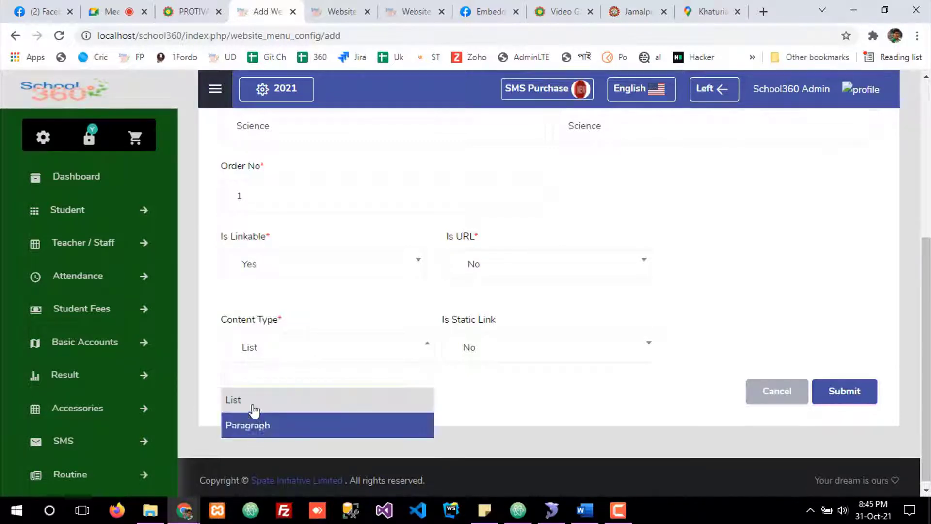
pyautogui.click(496, 404)
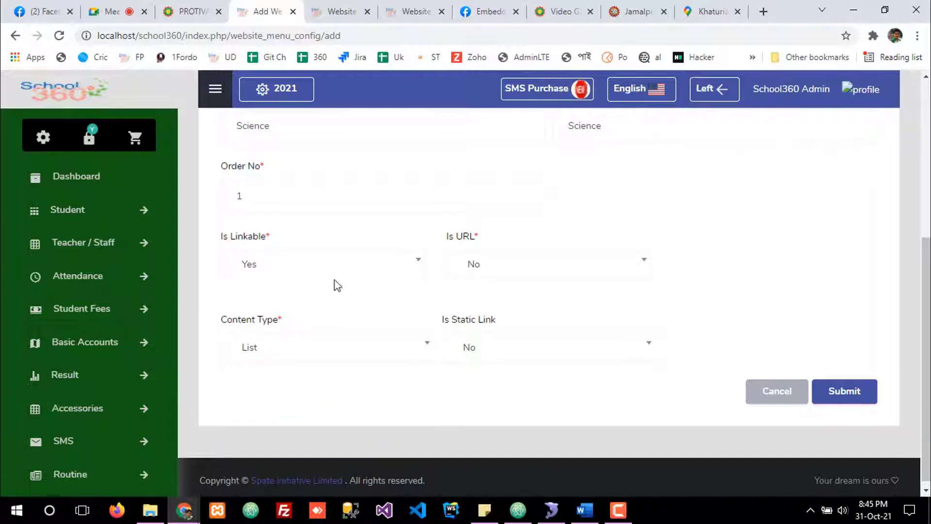
# - View the Admission Notice page on the Netrokona school website as a list content example, and return to the Science entry form
pyautogui.click(572, 10)
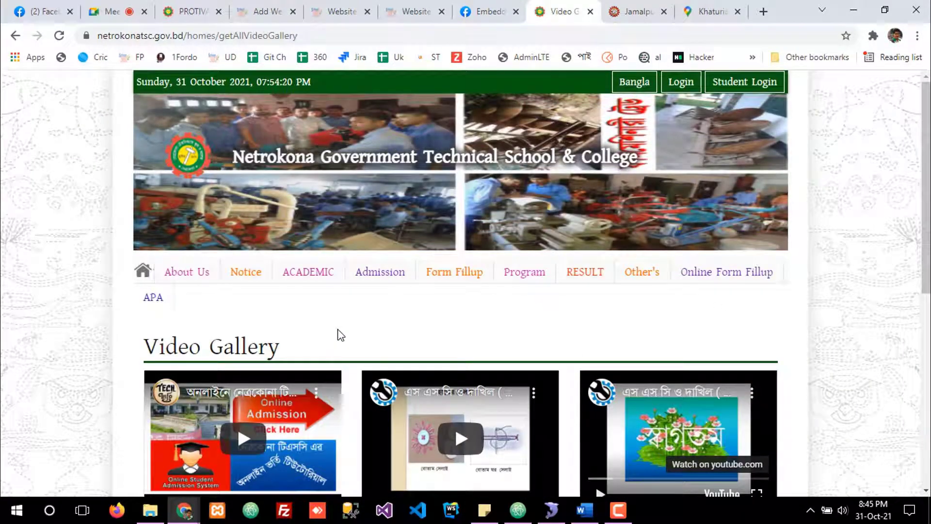
pyautogui.moveTo(249, 285)
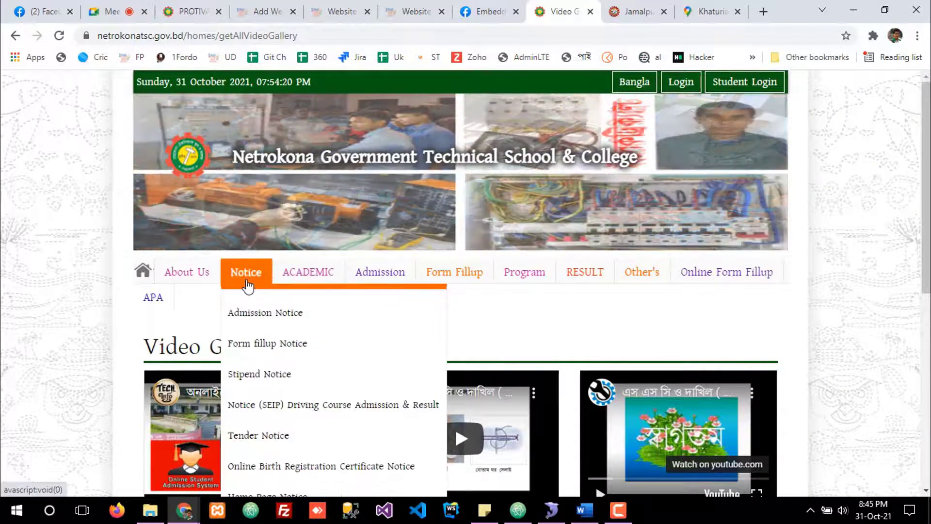
pyautogui.click(264, 314)
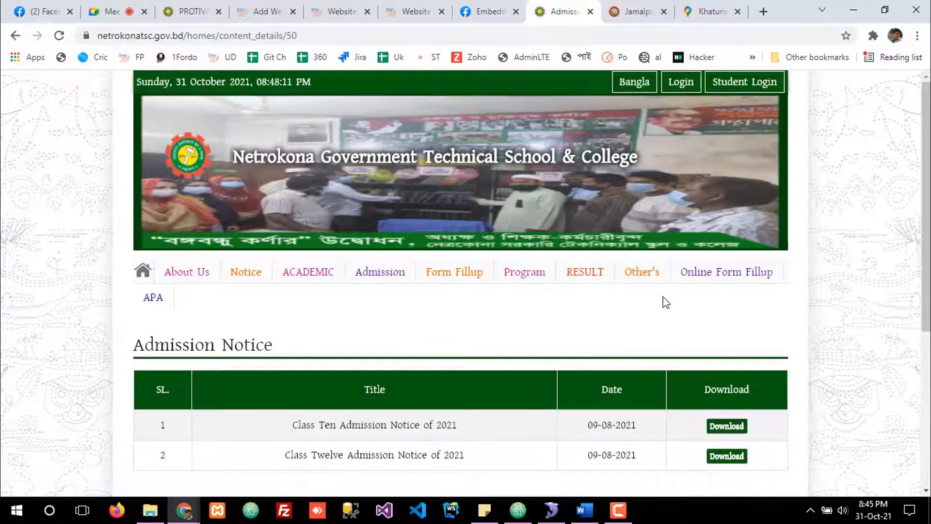
pyautogui.scroll(-3, 665, 303)
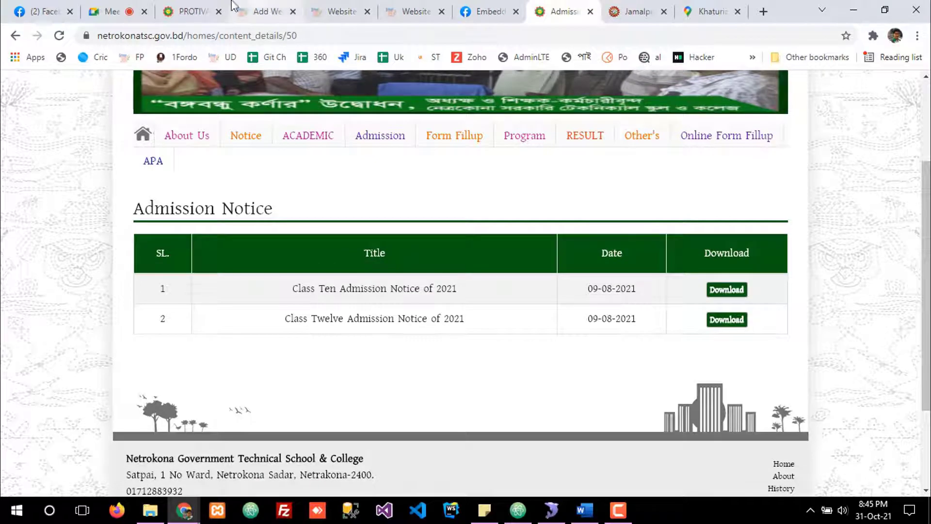
pyautogui.click(206, 9)
pyautogui.click(281, 5)
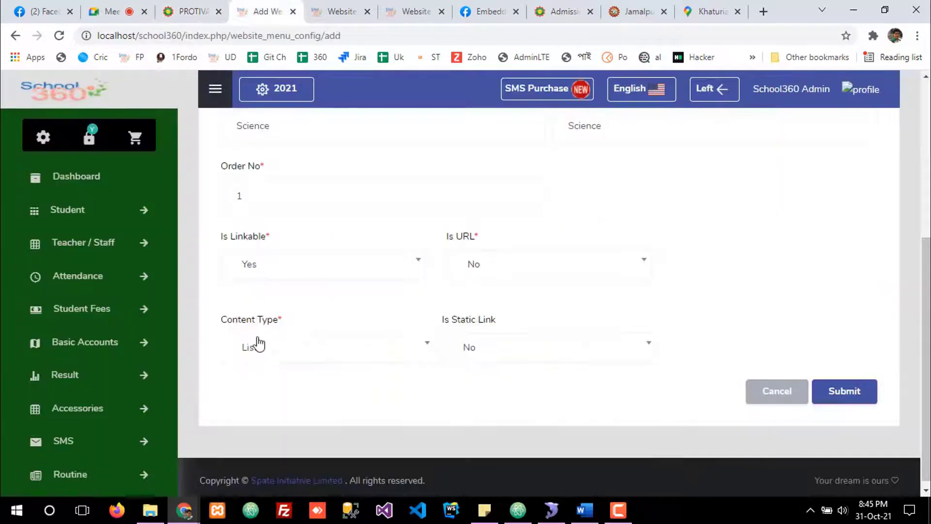
# - Compare the Content Type setting with the title and date of the Class Ten row on the Admission Notice page
pyautogui.moveTo(222, 320); pyautogui.dragTo(283, 322)
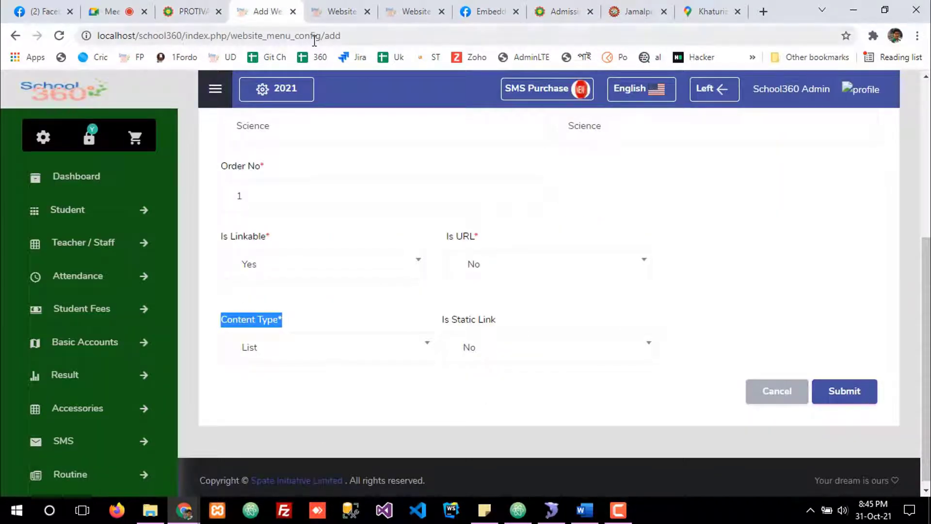
pyautogui.click(558, 10)
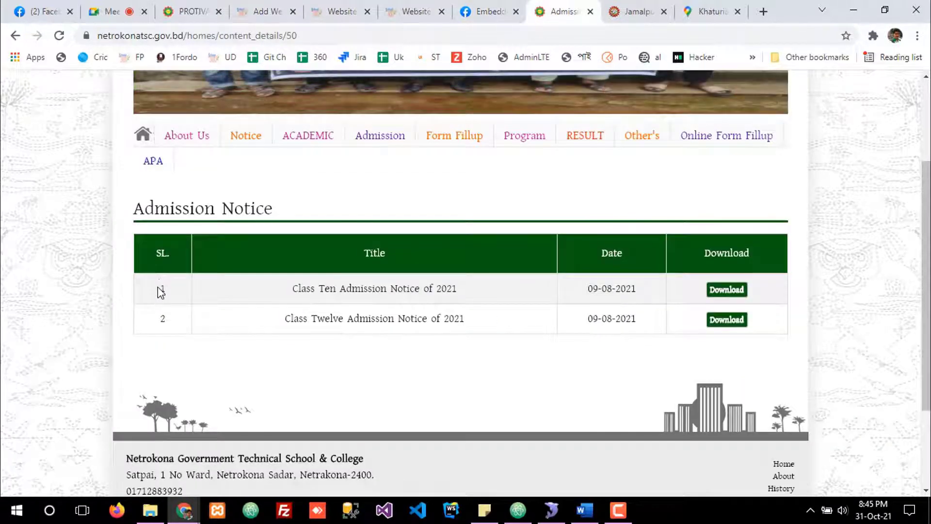
pyautogui.moveTo(281, 288); pyautogui.dragTo(422, 291)
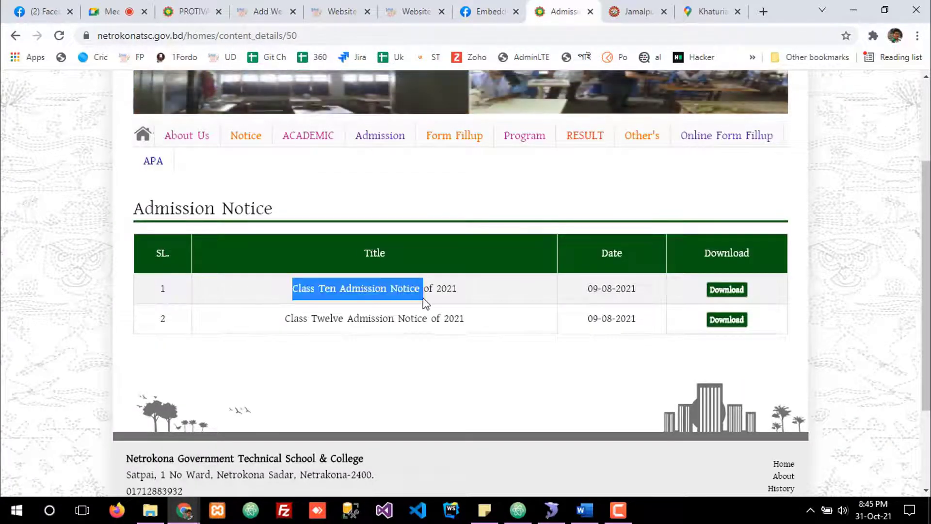
pyautogui.moveTo(637, 289); pyautogui.dragTo(583, 290)
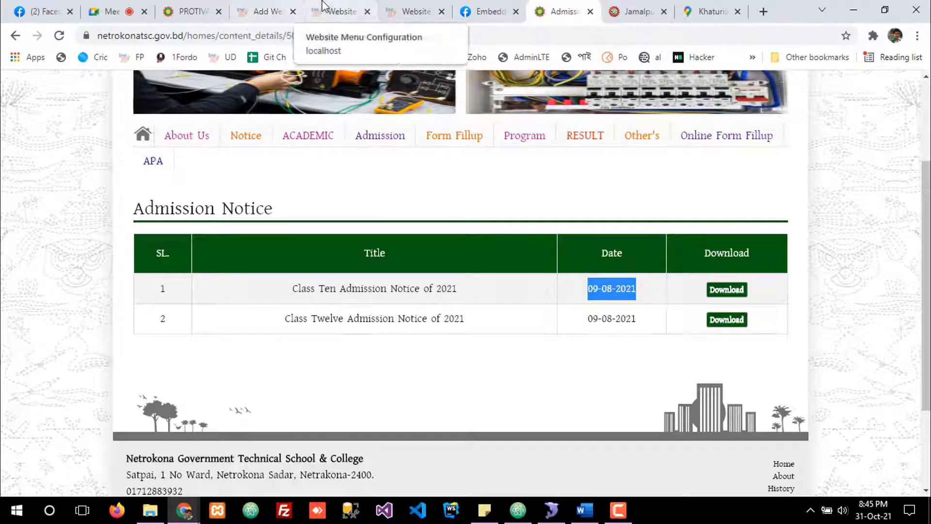
# - Set the Content Type of the new Science entry to Paragraph
pyautogui.click(277, 6)
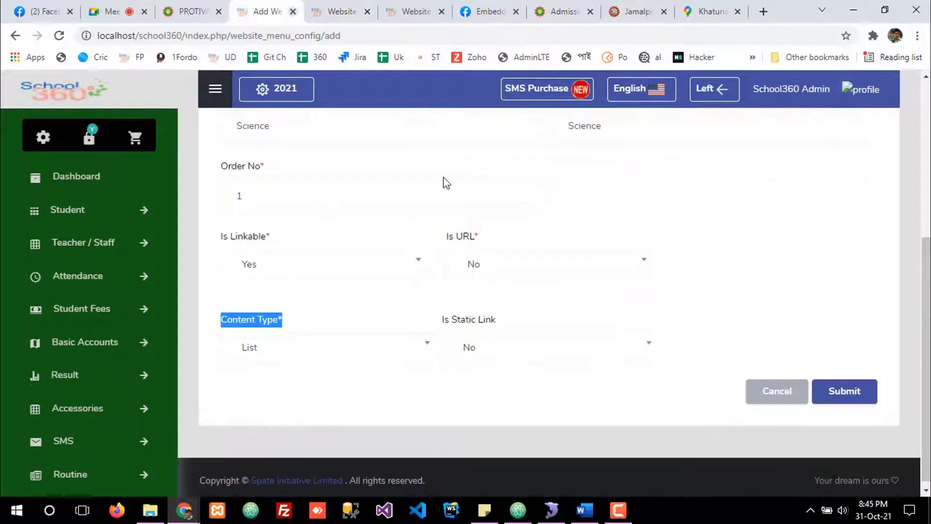
pyautogui.click(279, 355)
pyautogui.click(265, 426)
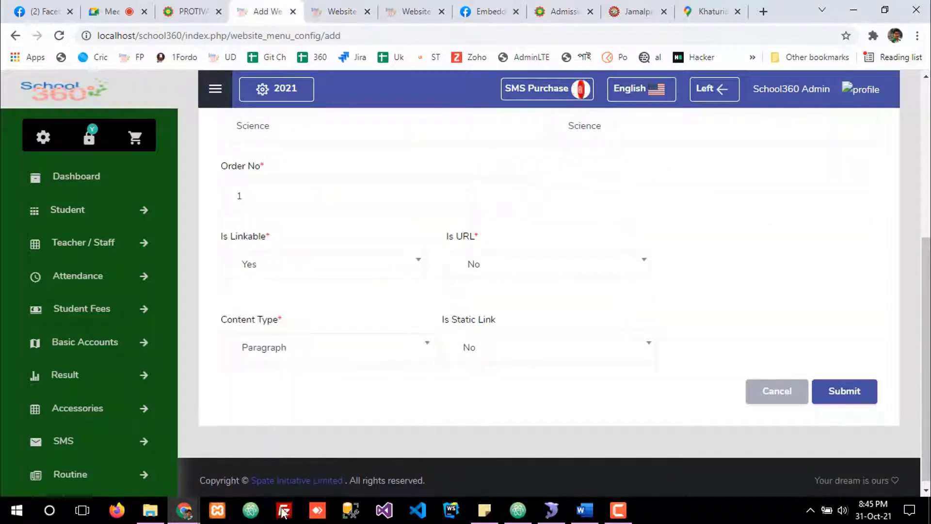
# - Open the BANGABANDHU CORNER page under Other's on the Netrokona school website and examine its paragraph-style content
pyautogui.click(354, 7)
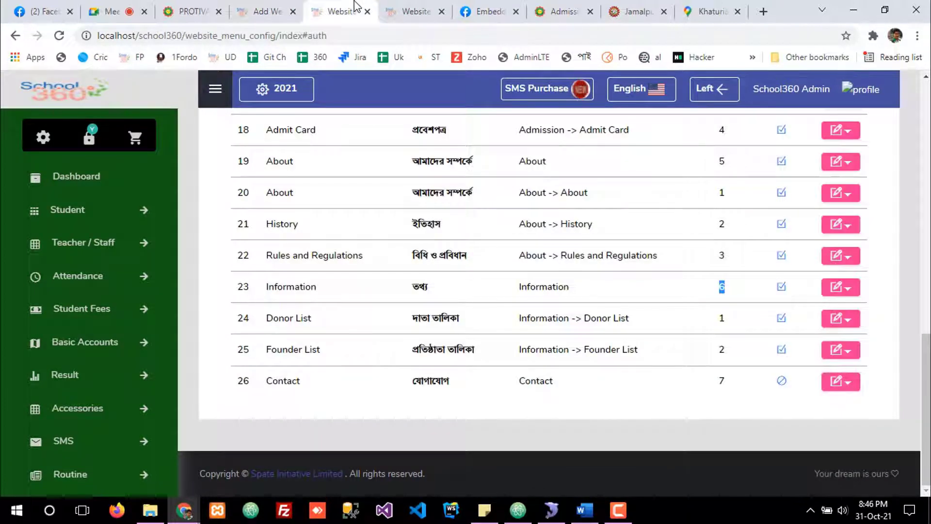
pyautogui.click(416, 10)
pyautogui.click(564, 11)
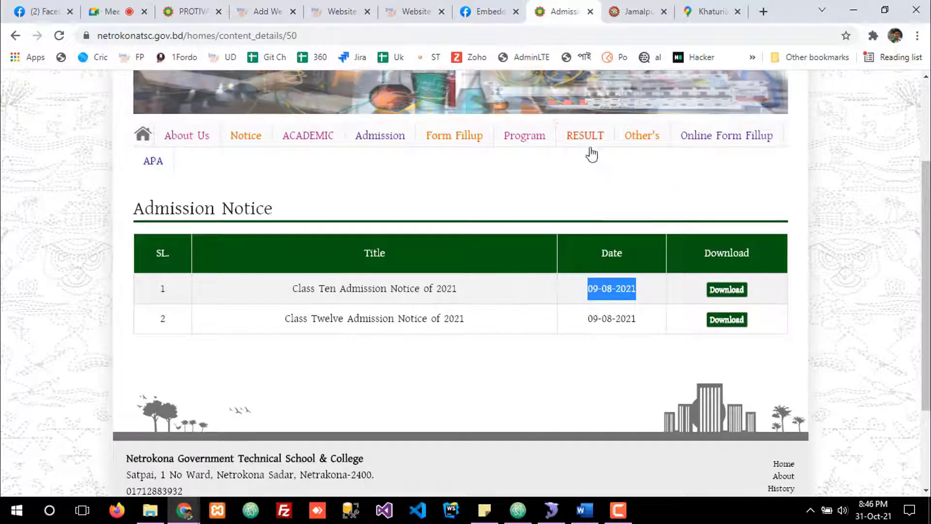
pyautogui.moveTo(394, 144)
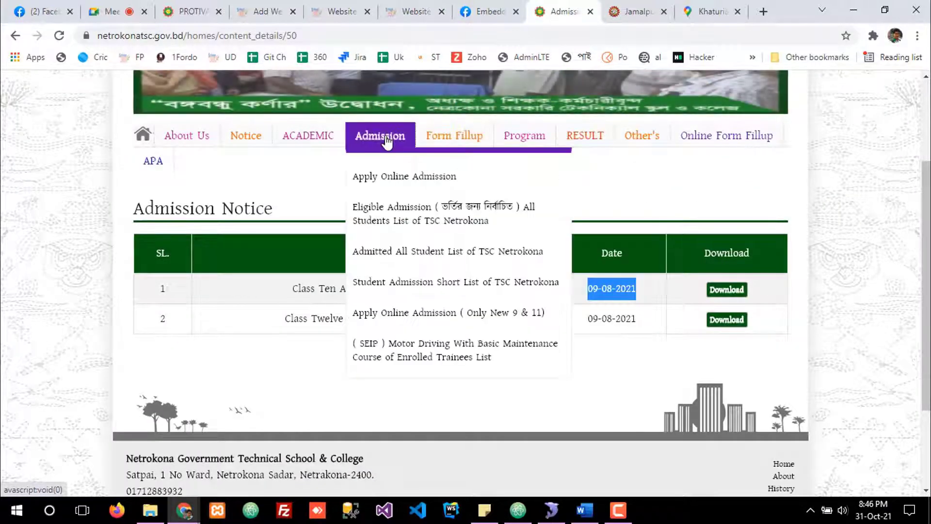
pyautogui.moveTo(287, 141)
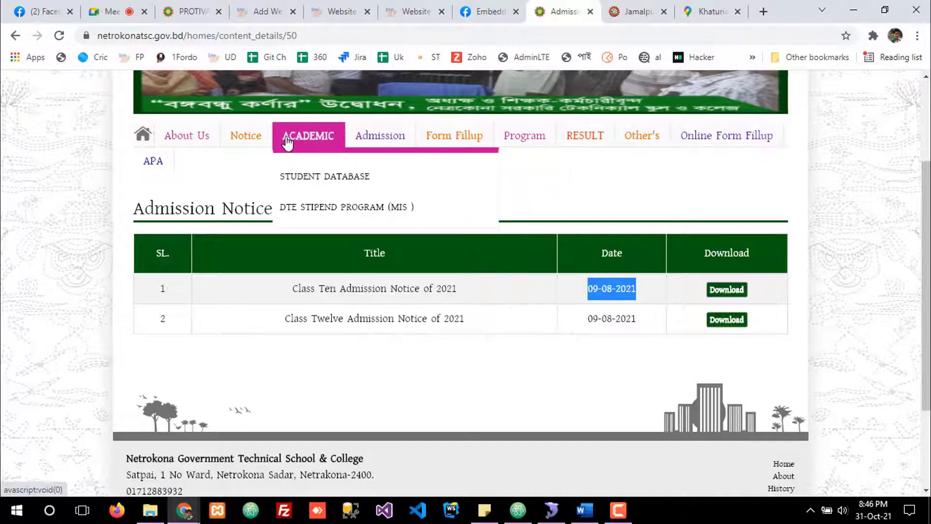
pyautogui.moveTo(650, 139)
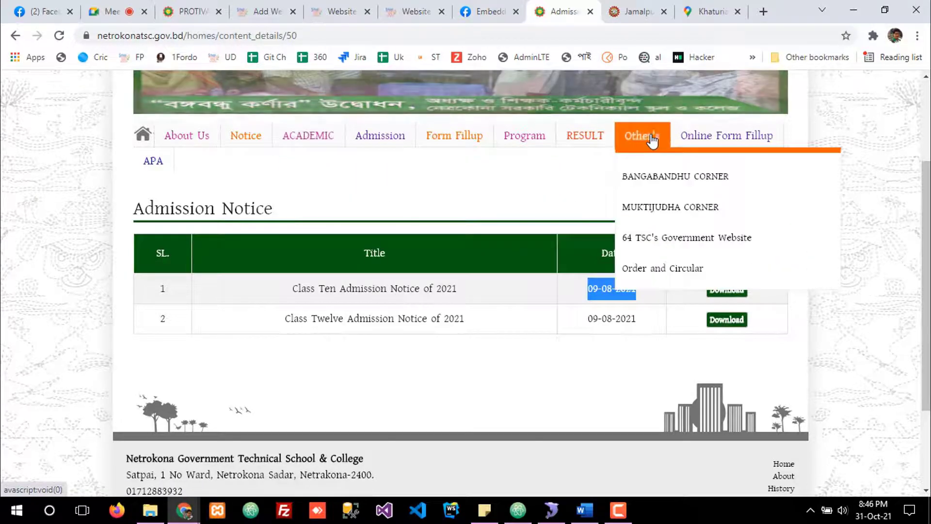
pyautogui.click(650, 175)
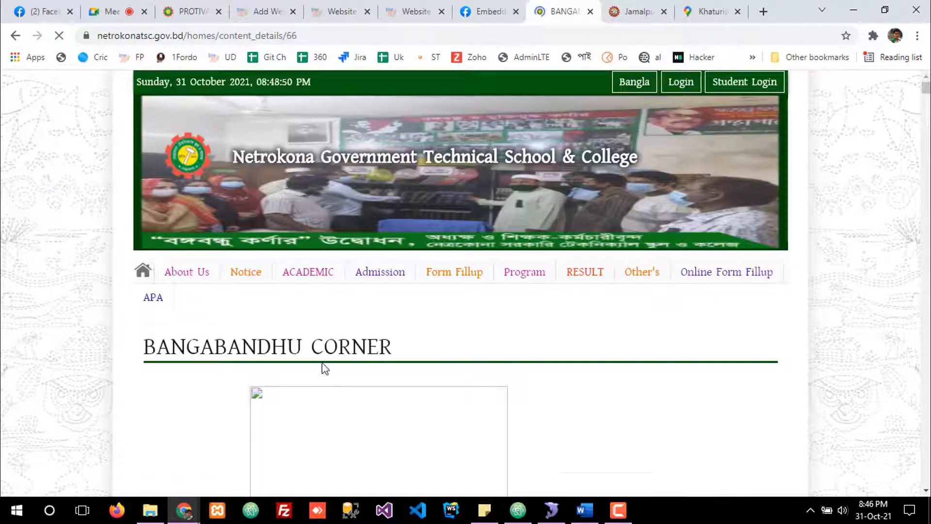
pyautogui.scroll(-8, 322, 368)
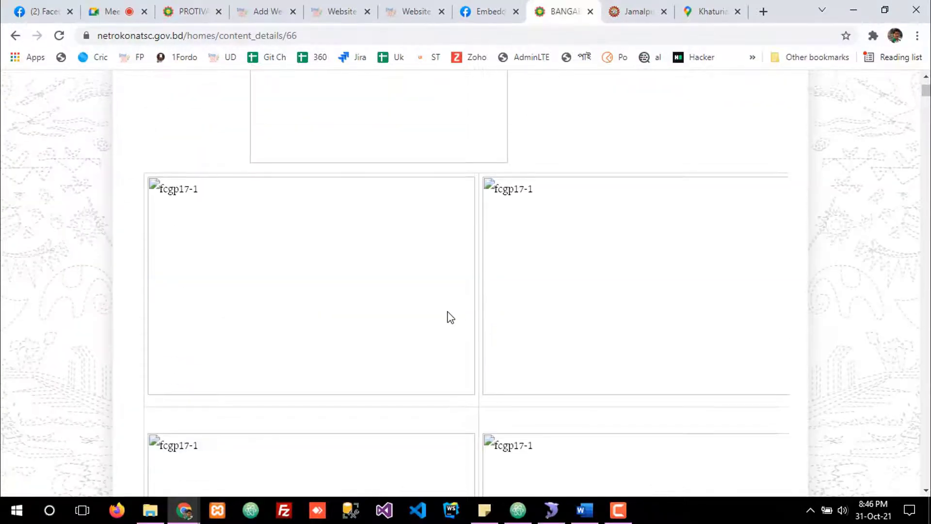
pyautogui.scroll(-8, 432, 316)
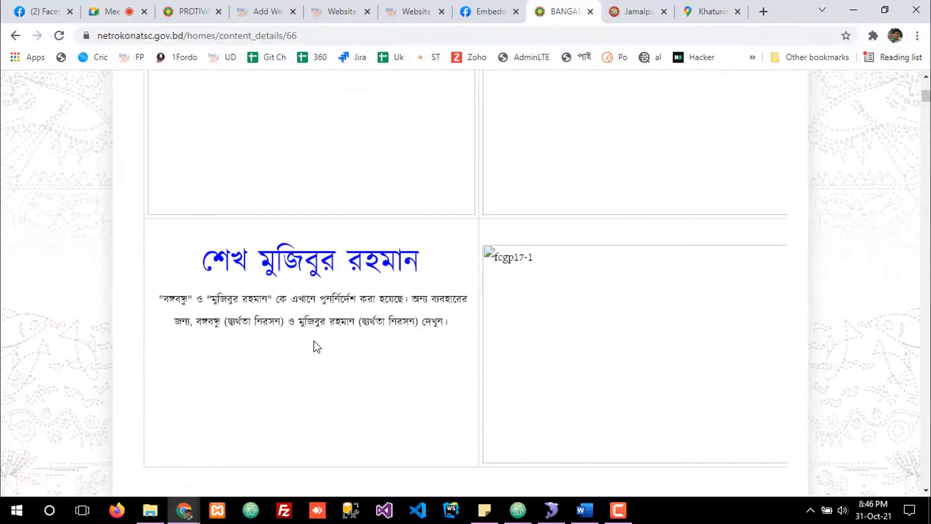
pyautogui.scroll(-10, 222, 312)
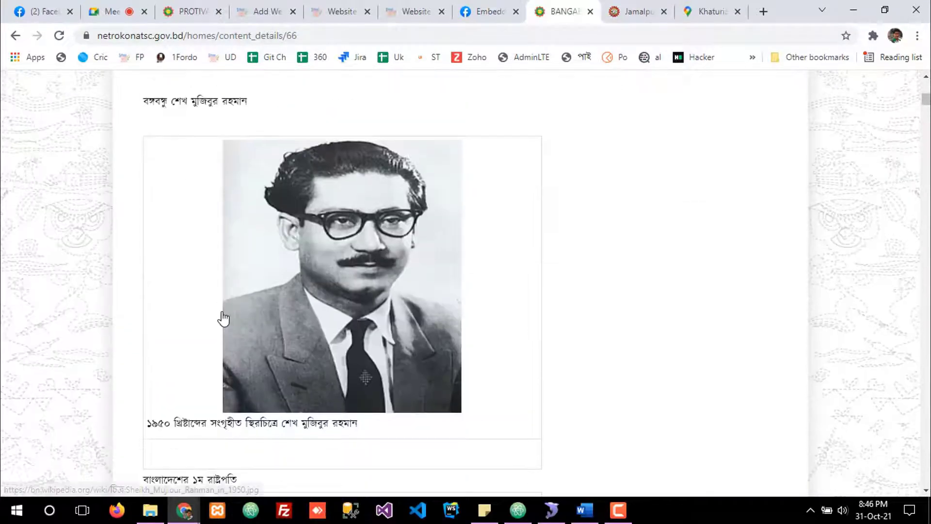
pyautogui.scroll(-15, 194, 387)
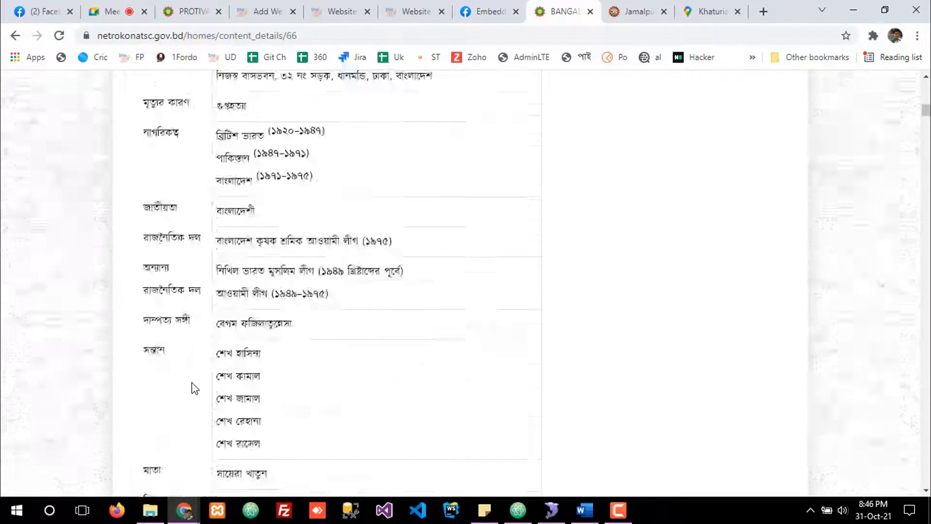
pyautogui.scroll(-6, 191, 381)
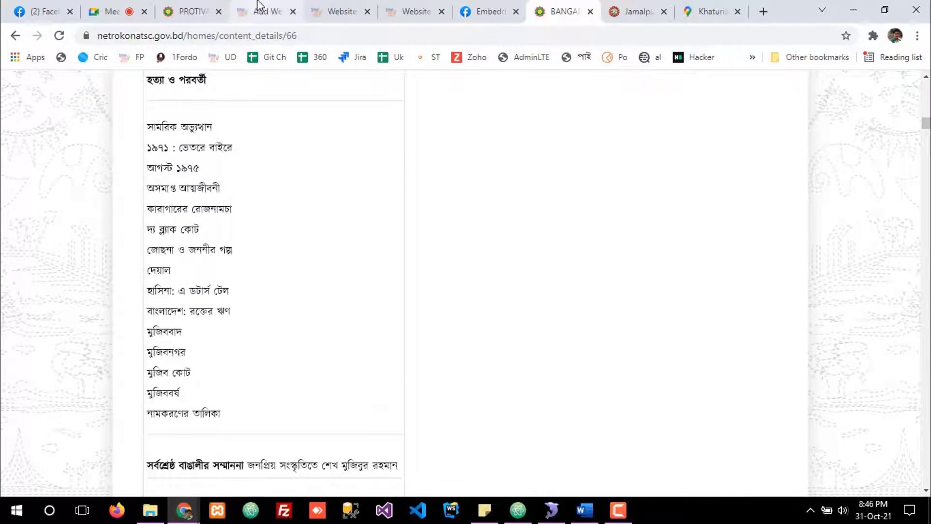
# - Return to the add form and submit the Science sub-menu entry under Nine
pyautogui.click(359, 6)
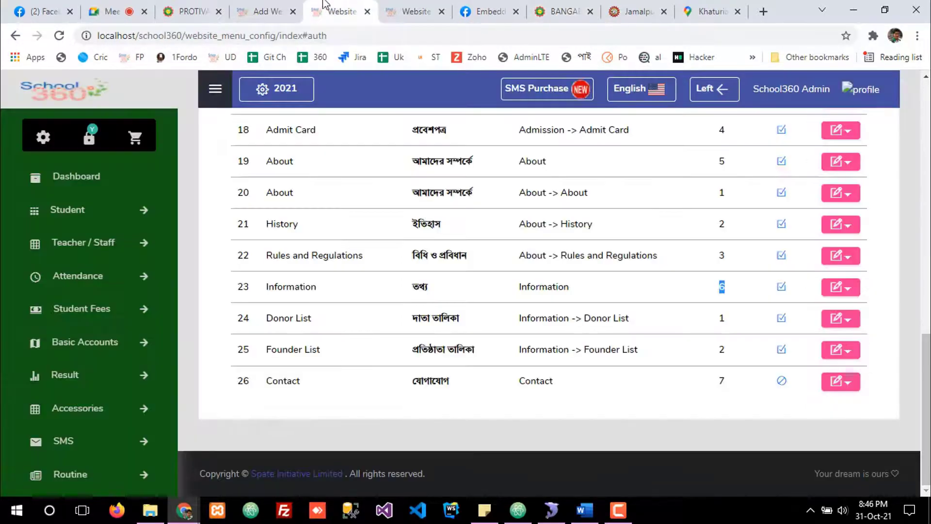
pyautogui.click(264, 11)
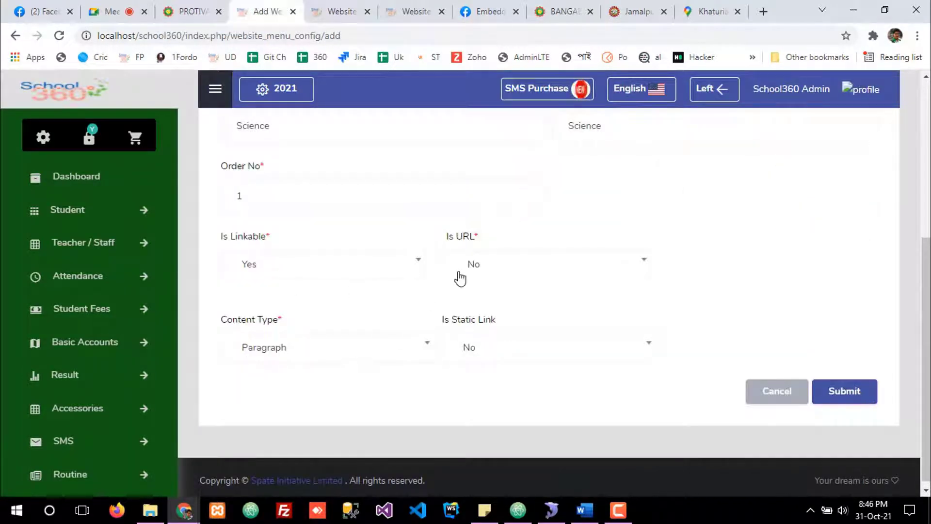
pyautogui.scroll(1, 333, 289)
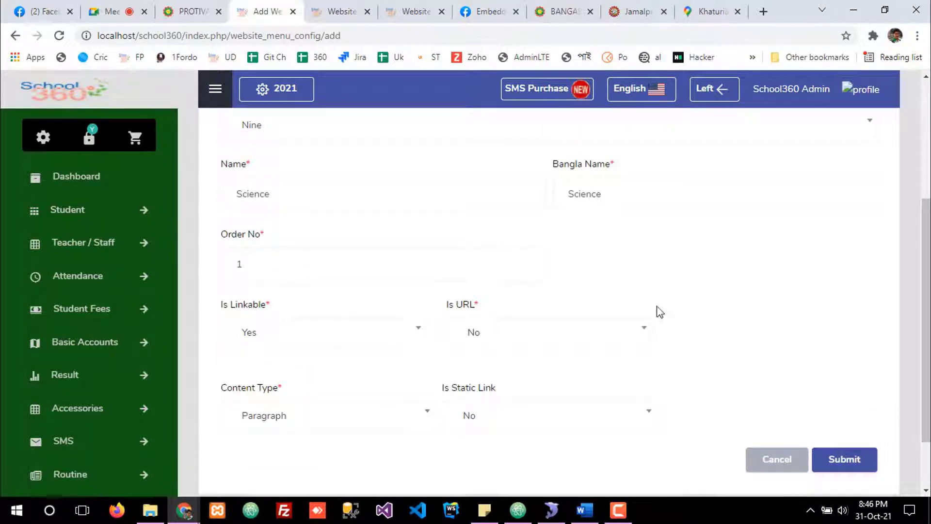
pyautogui.click(839, 458)
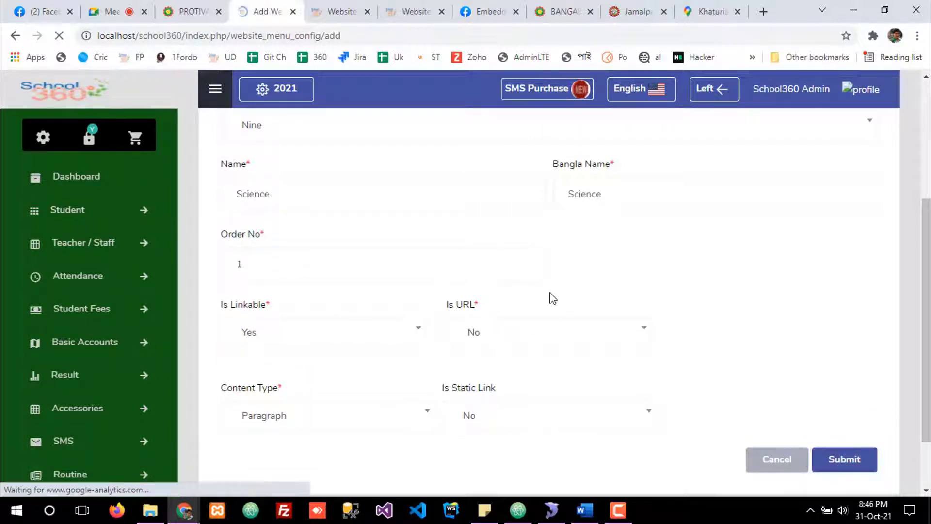
# - Reload the local school homepage, open the Science page under Nine, and go back to the homepage
pyautogui.click(191, 11)
pyautogui.click(60, 37)
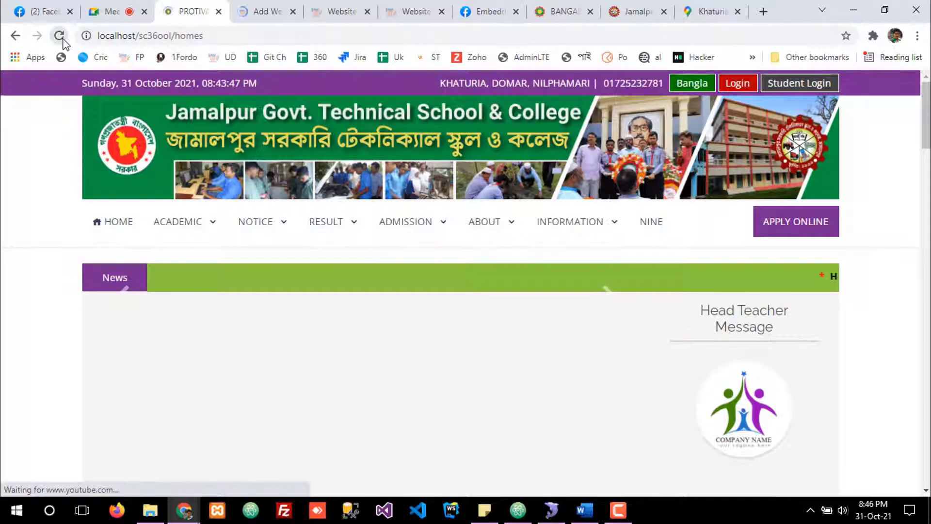
pyautogui.moveTo(665, 220)
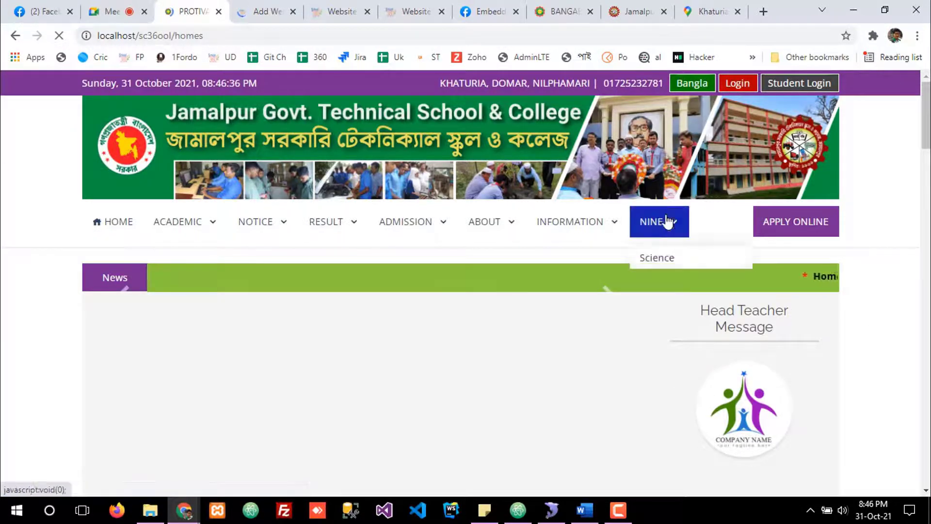
pyautogui.click(654, 263)
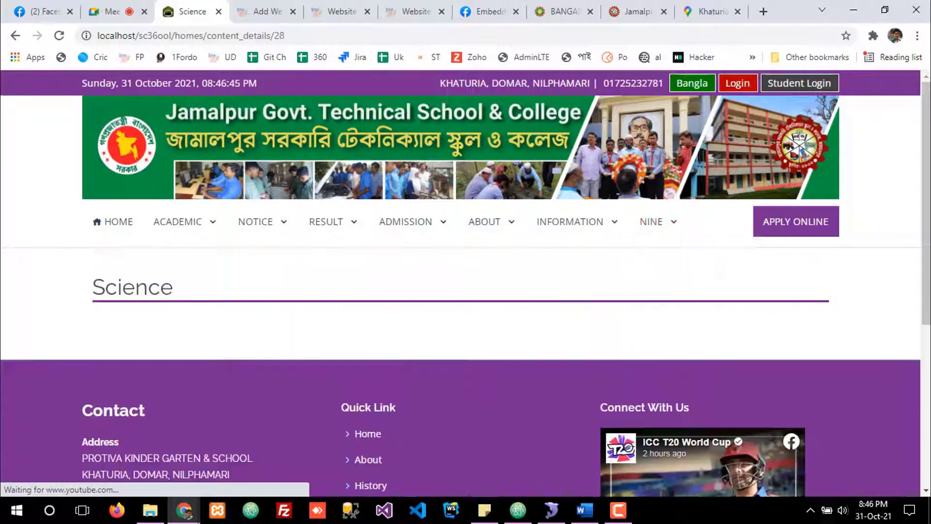
pyautogui.click(15, 36)
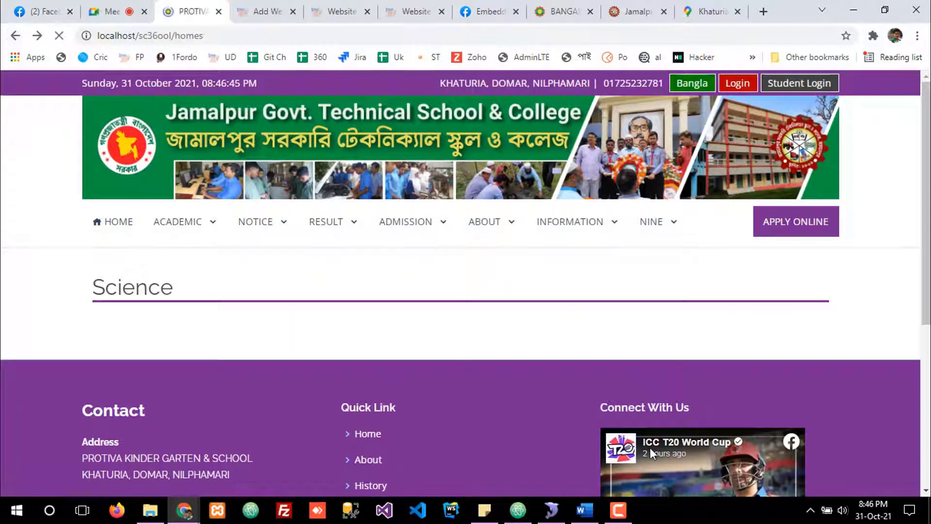
# - Copy the Commerce item under Nine from the Word outline and choose Nine as the parent in the School360 add form
pyautogui.click(584, 510)
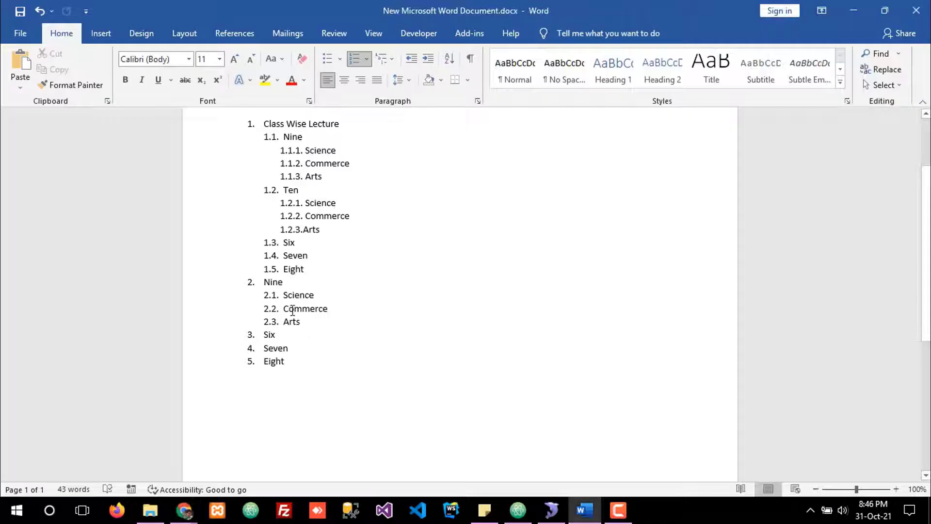
pyautogui.doubleClick(331, 309)
pyautogui.moveTo(184, 510)
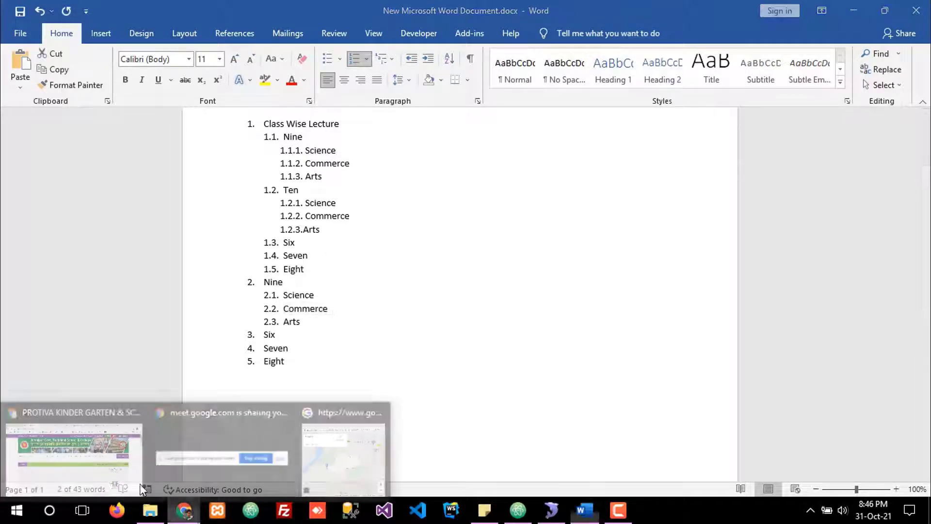
pyautogui.click(140, 487)
pyautogui.hotkey('ctrl', 'Tab')
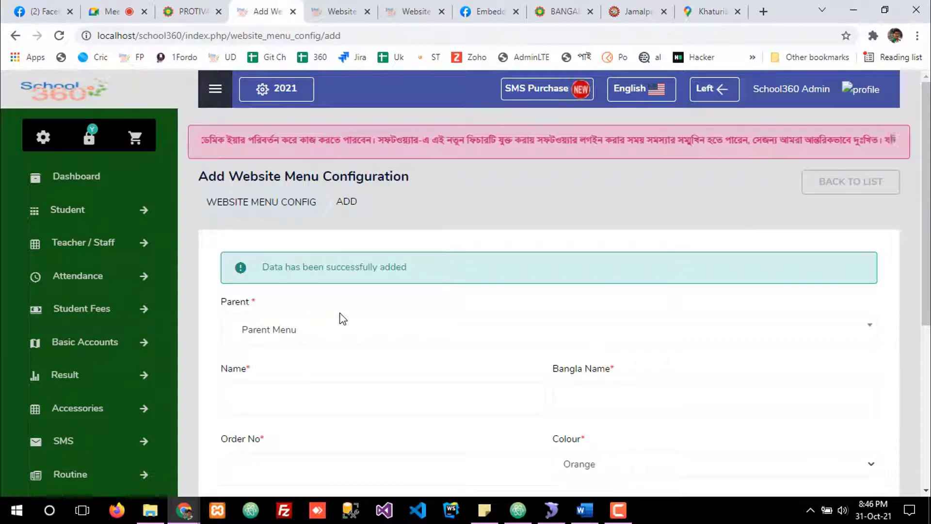
pyautogui.scroll(-1, 343, 319)
pyautogui.click(318, 272)
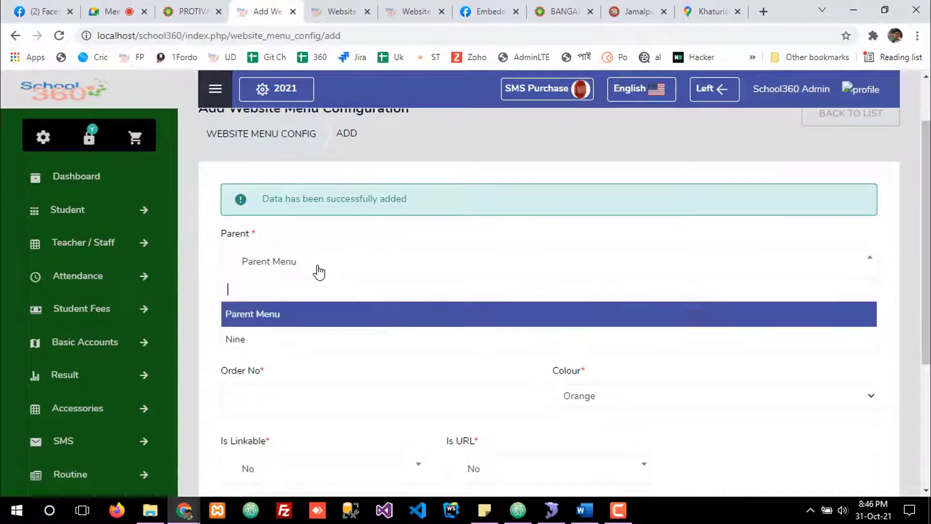
pyautogui.click(241, 341)
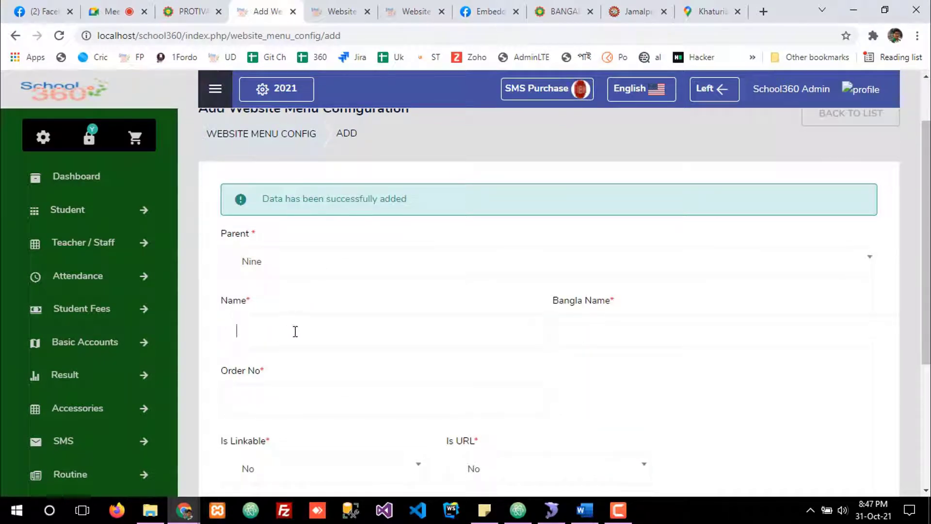
# - Enter Commerce as both the Name and the Bangla Name, without the outline number 2.2
pyautogui.write('2.2. Commerce')
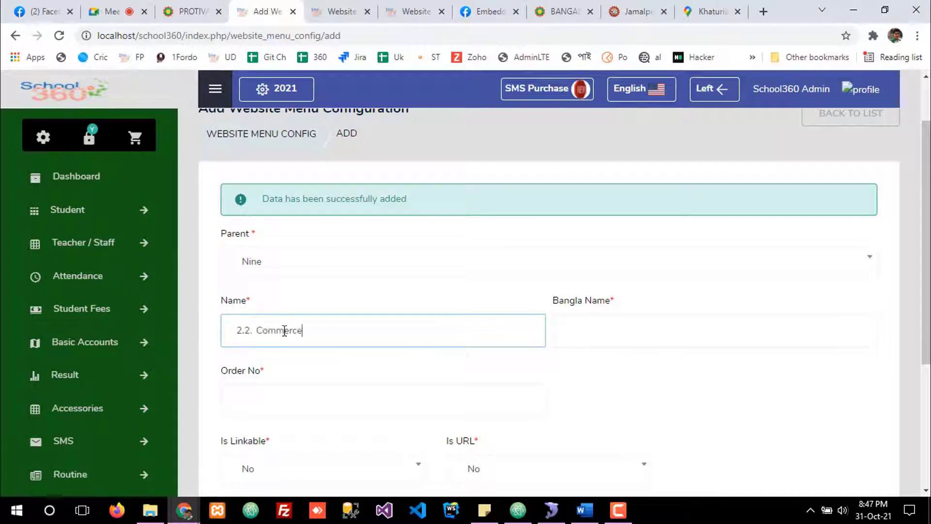
pyautogui.moveTo(259, 327); pyautogui.dragTo(193, 340)
pyautogui.press('BackSpace')
pyautogui.doubleClick(253, 331)
pyautogui.hotkey('ctrl', 'c')
pyautogui.click(676, 330)
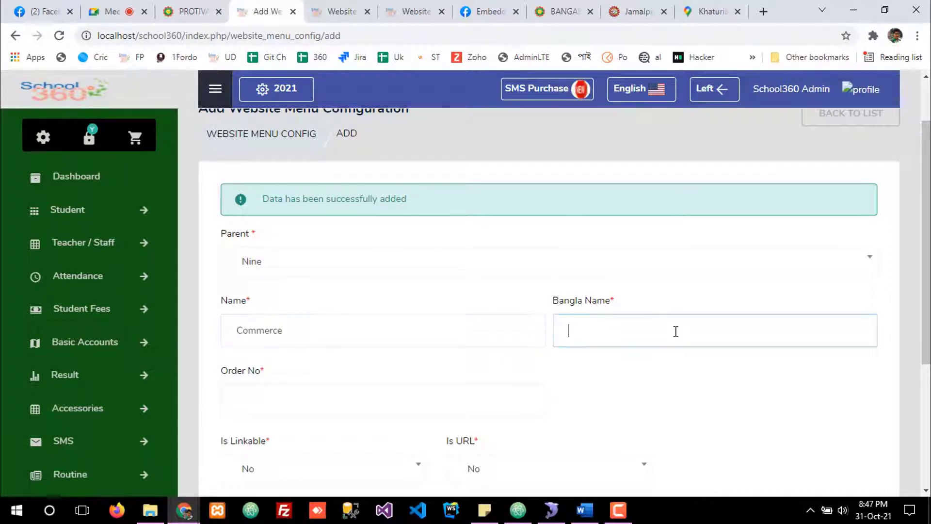
pyautogui.hotkey('ctrl', 'v')
# - Set the Commerce entry's Order No to 2 and both Is Linkable and Is URL to Yes
pyautogui.scroll(-4, 534, 270)
pyautogui.click(316, 193)
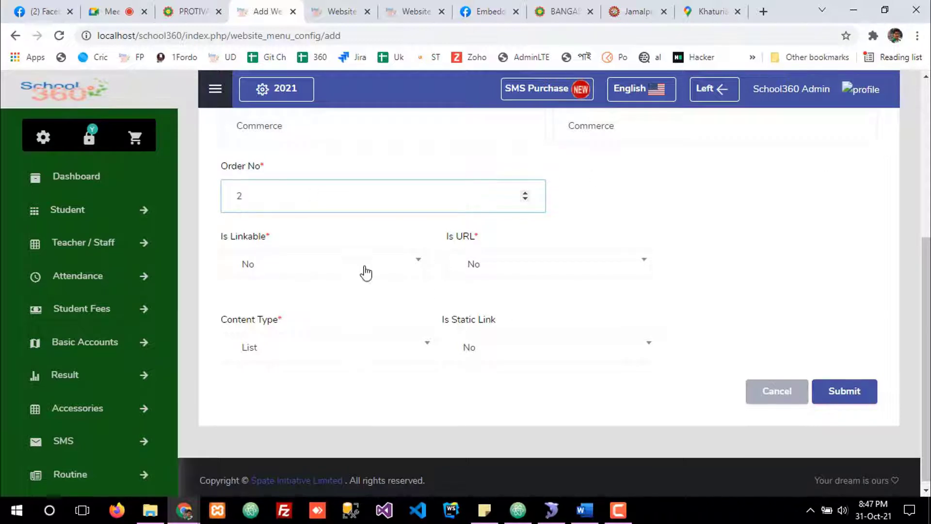
pyautogui.click(318, 264)
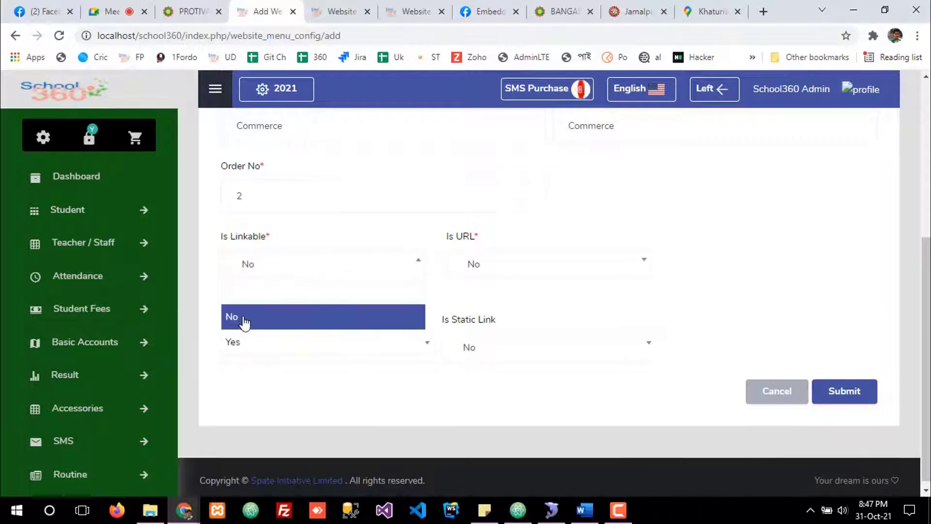
pyautogui.click(249, 345)
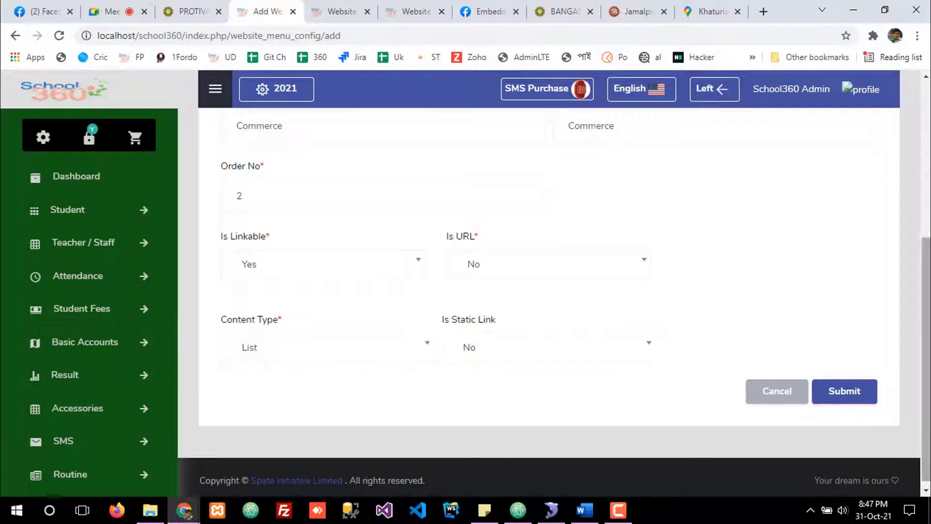
pyautogui.click(494, 268)
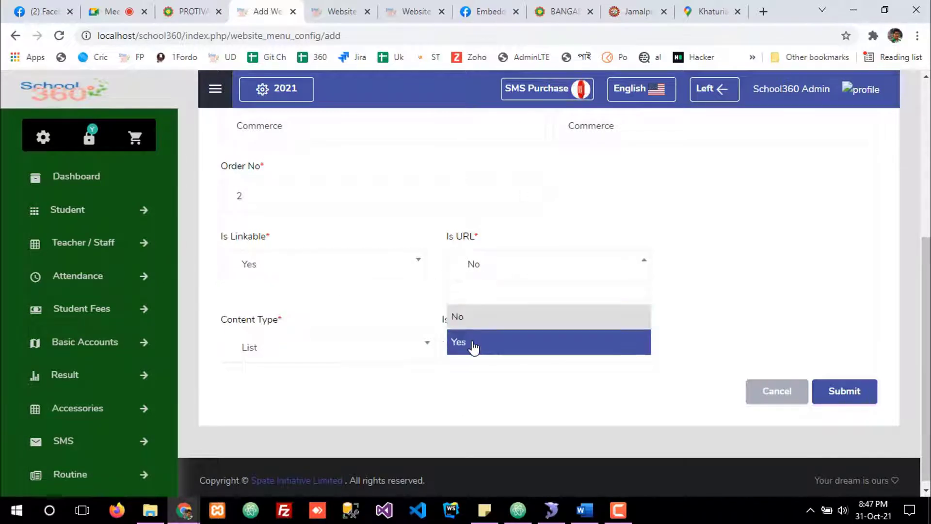
pyautogui.click(473, 343)
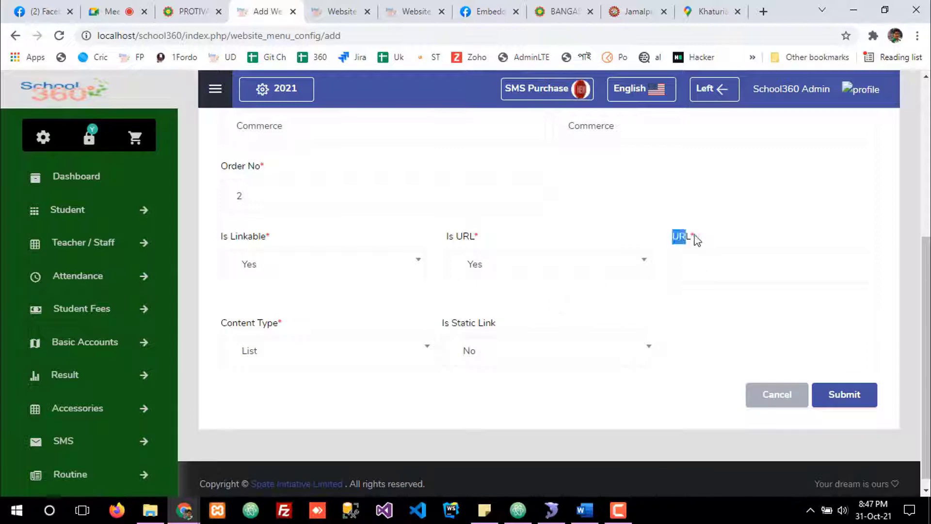
# - On the local school website, open the Notice page and the Apply Online page under Admission
pyautogui.click(699, 271)
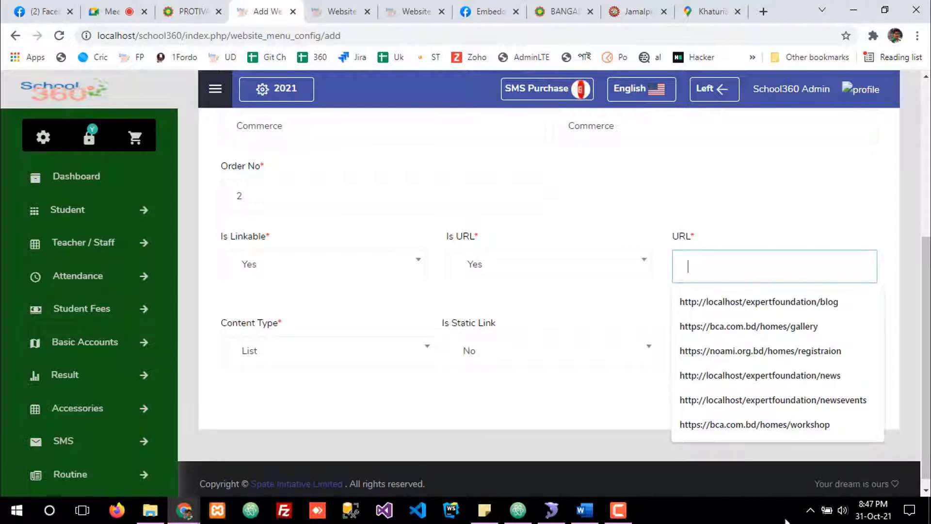
pyautogui.click(217, 7)
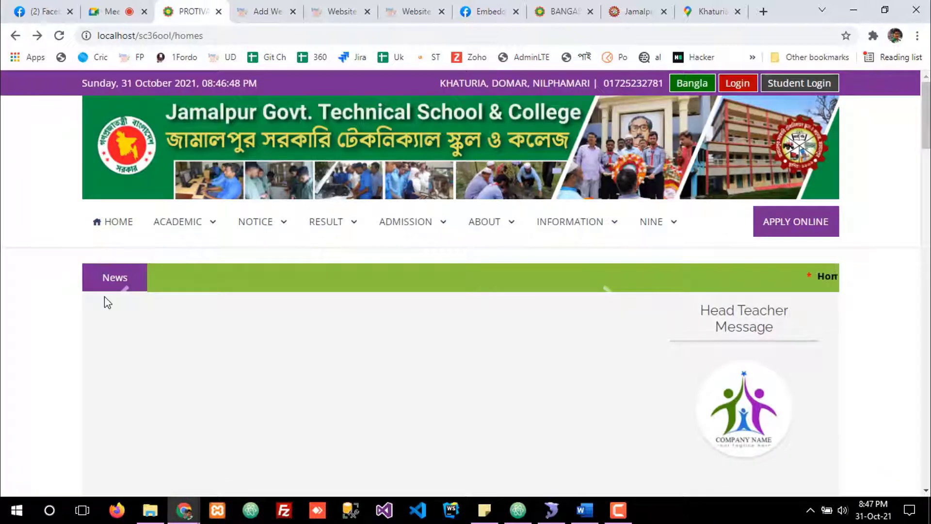
pyautogui.moveTo(260, 236)
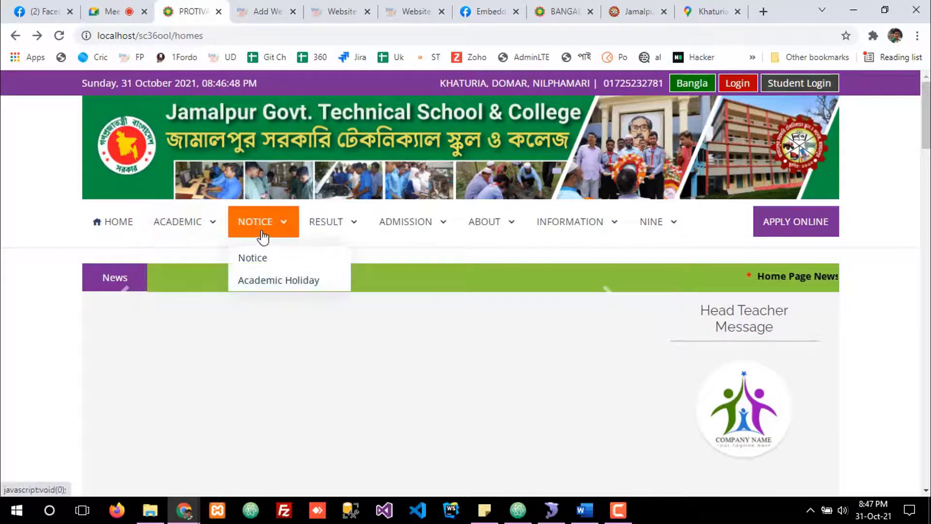
pyautogui.click(263, 266)
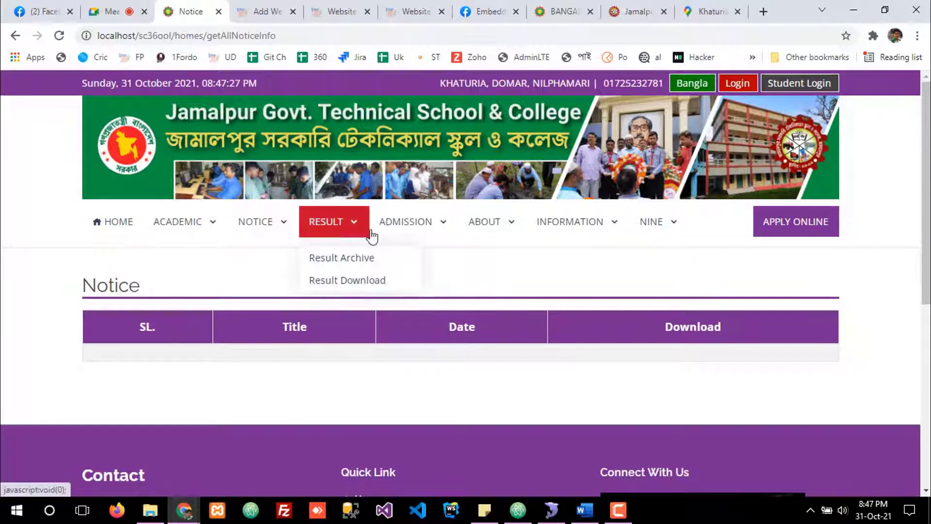
pyautogui.moveTo(416, 227)
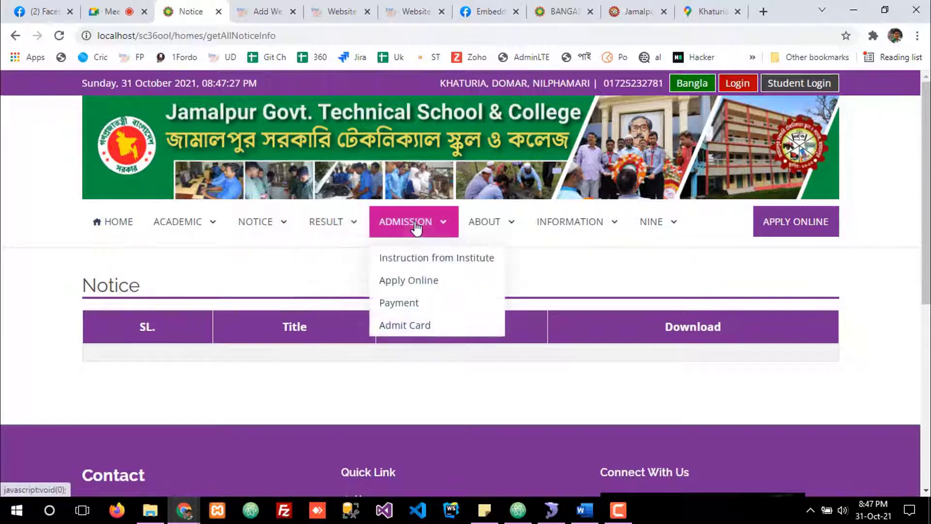
pyautogui.click(409, 281)
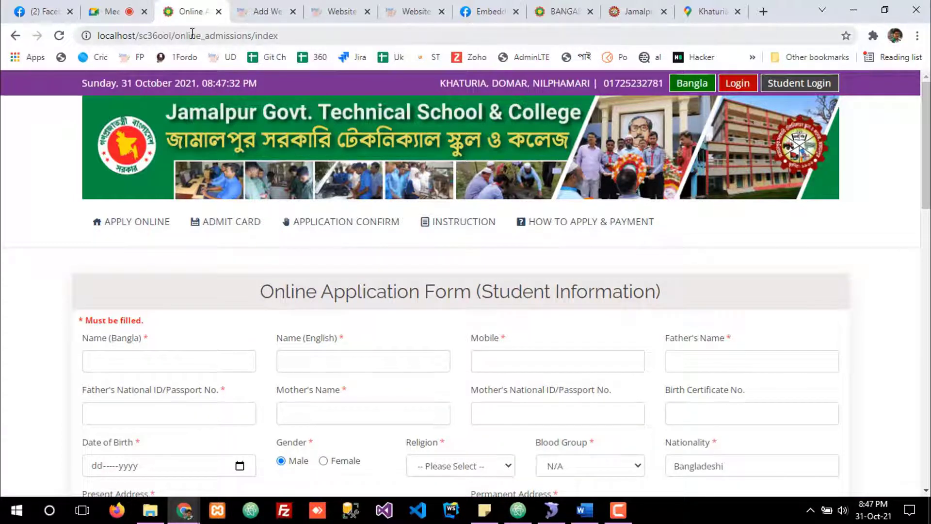
# - Examine the domain part of the online application page's address and of the Netrokona page's address against the empty URL field
pyautogui.click(270, 11)
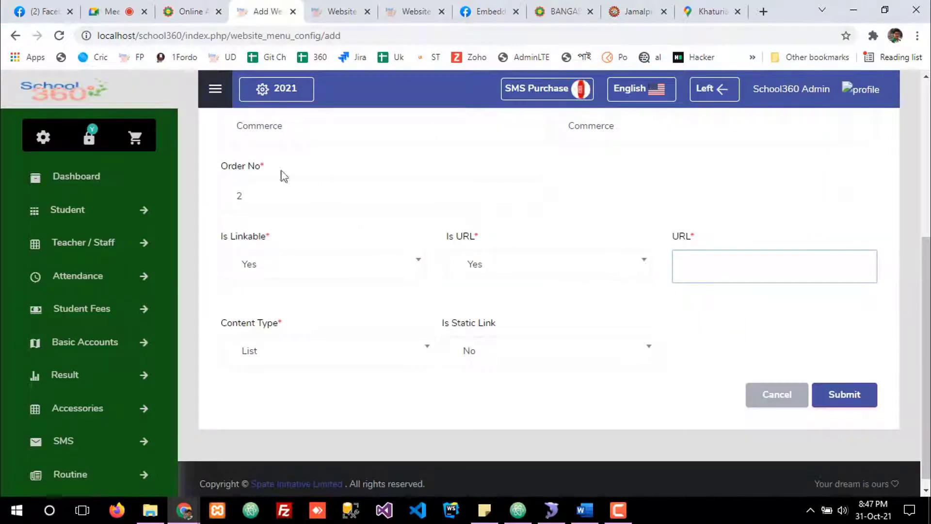
pyautogui.click(714, 269)
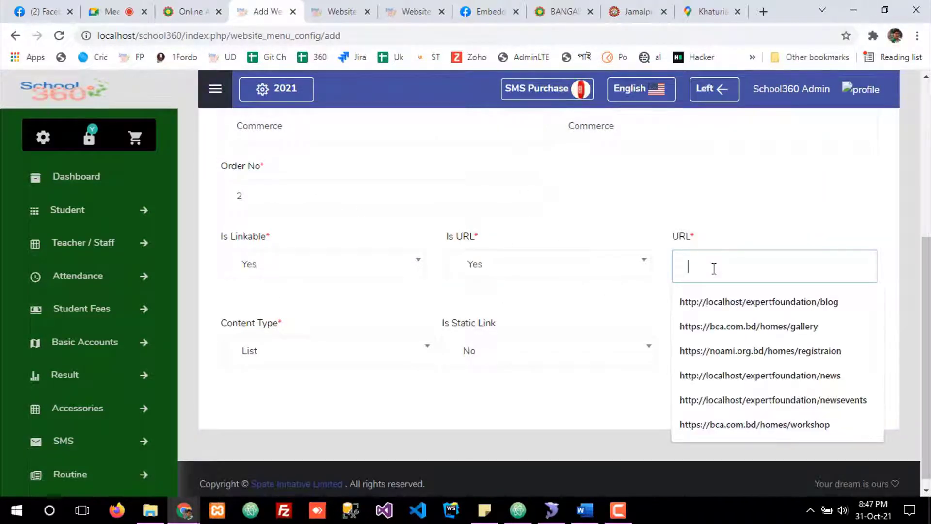
pyautogui.click(688, 229)
pyautogui.click(206, 6)
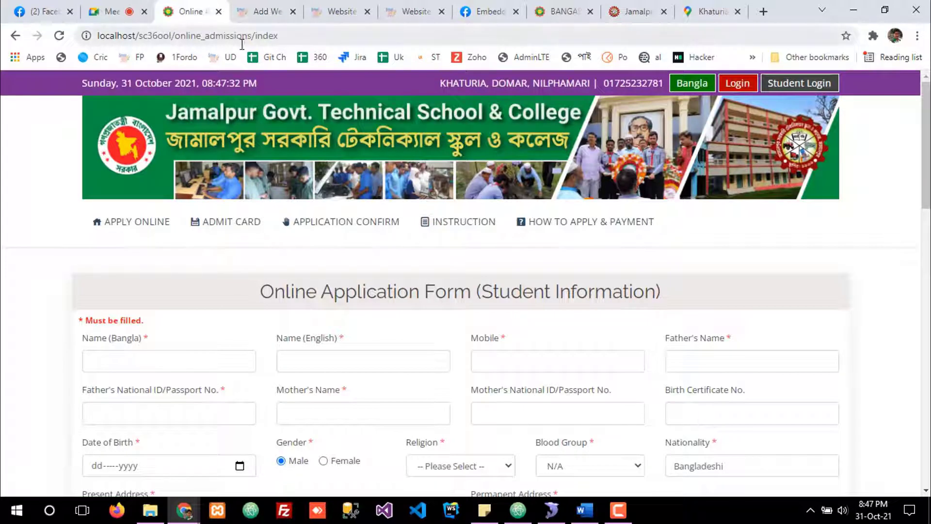
pyautogui.click(245, 6)
pyautogui.click(175, 7)
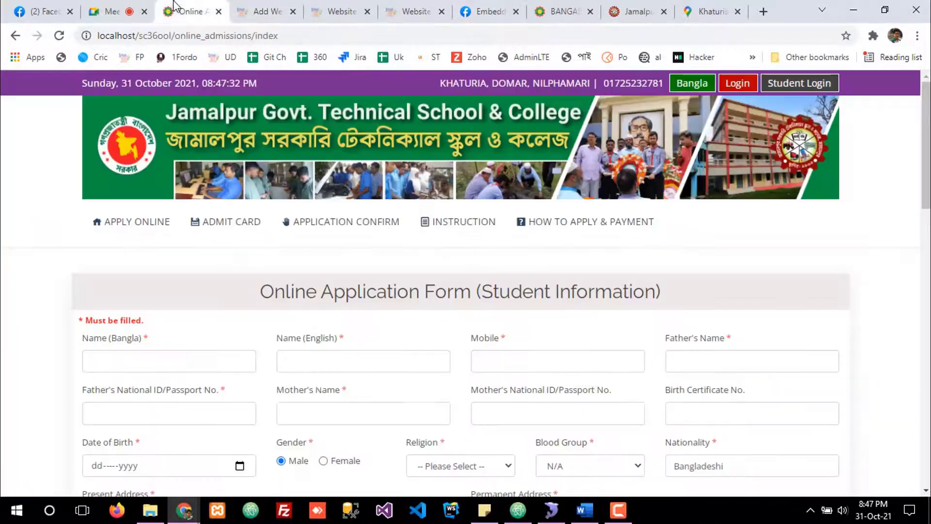
pyautogui.moveTo(171, 36); pyautogui.dragTo(92, 36)
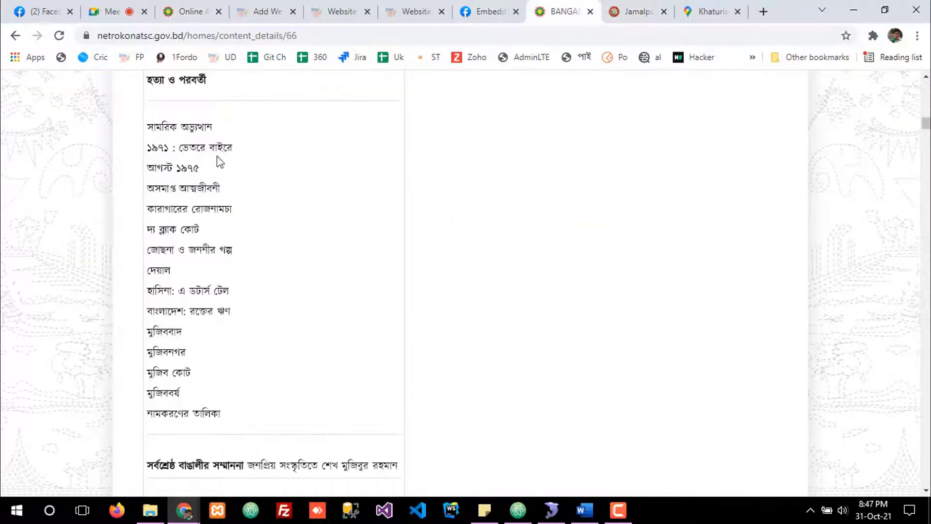
pyautogui.click(565, 11)
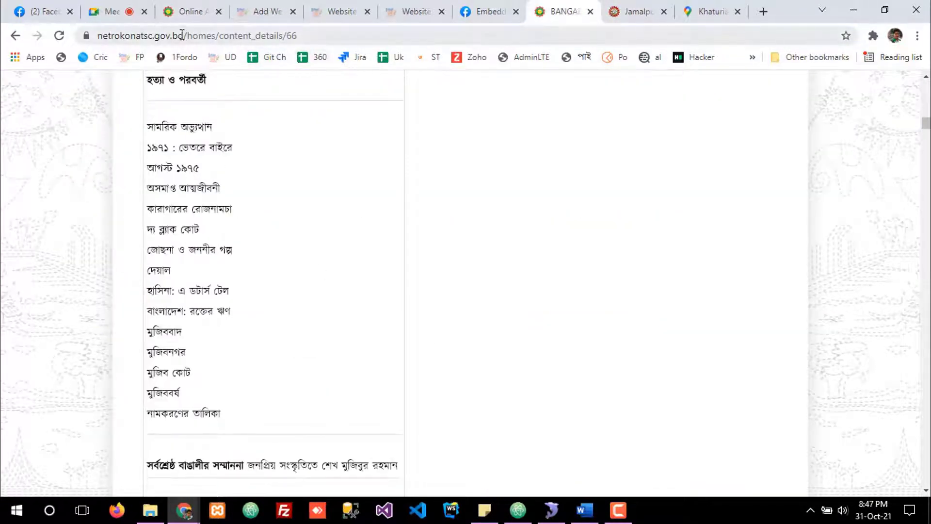
pyautogui.moveTo(185, 35); pyautogui.dragTo(105, 42)
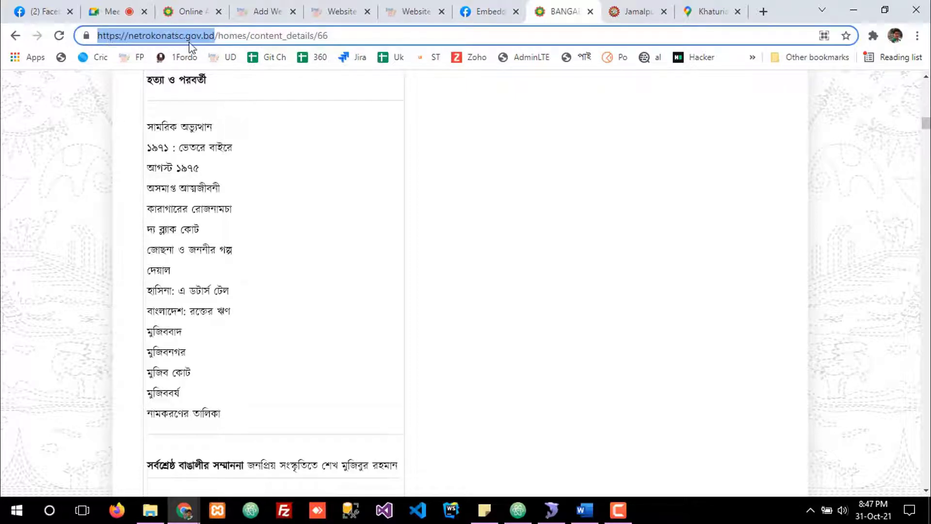
pyautogui.moveTo(215, 39); pyautogui.dragTo(99, 36)
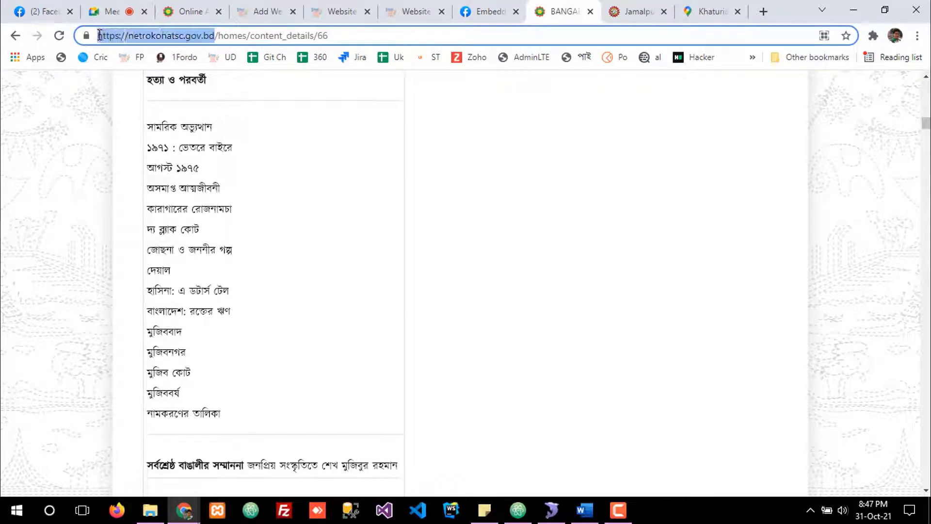
# - Copy the path online_admissions/index from the online application page's address and enter it as the Commerce entry's URL
pyautogui.click(188, 11)
pyautogui.moveTo(176, 36); pyautogui.dragTo(289, 35)
pyautogui.hotkey('ctrl', 'c')
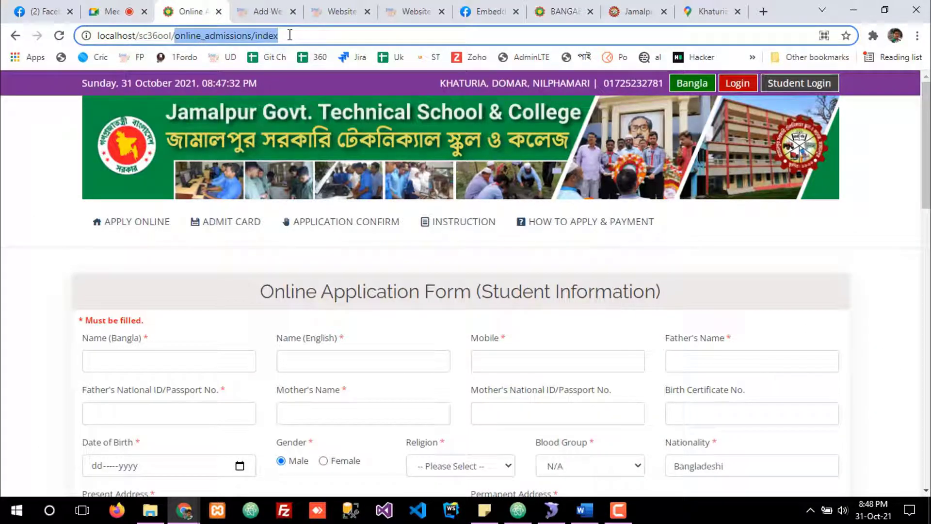
pyautogui.click(267, 11)
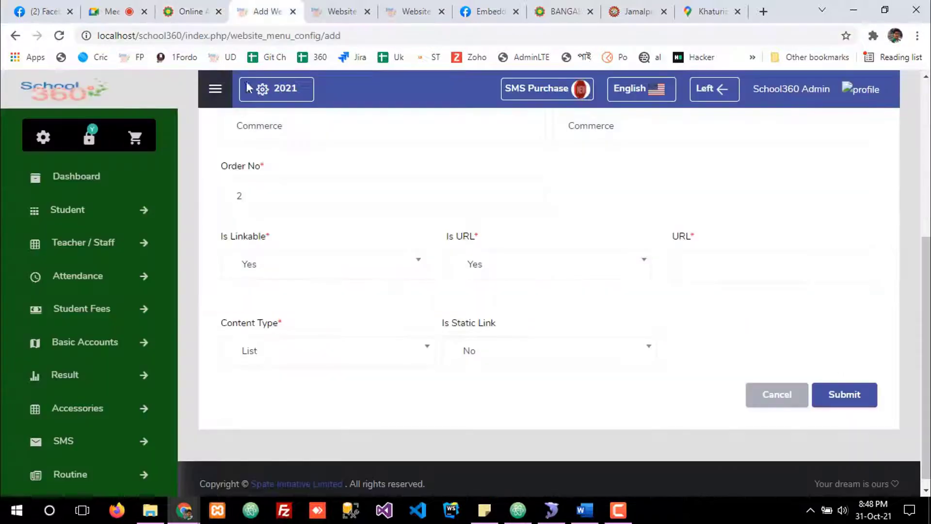
pyautogui.click(706, 254)
pyautogui.hotkey('ctrl', 'v')
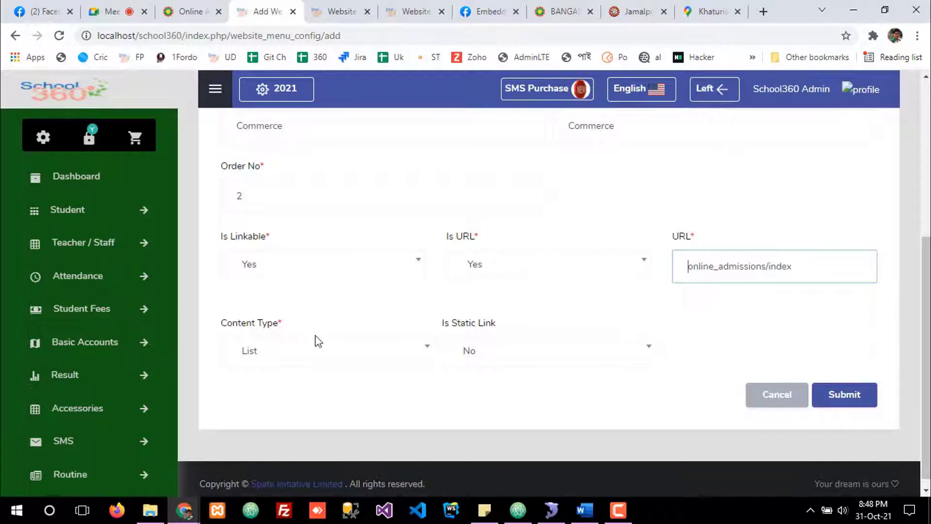
# - Review the Content Type options, keep List, and submit the Commerce sub-menu entry
pyautogui.moveTo(220, 323); pyautogui.dragTo(273, 324)
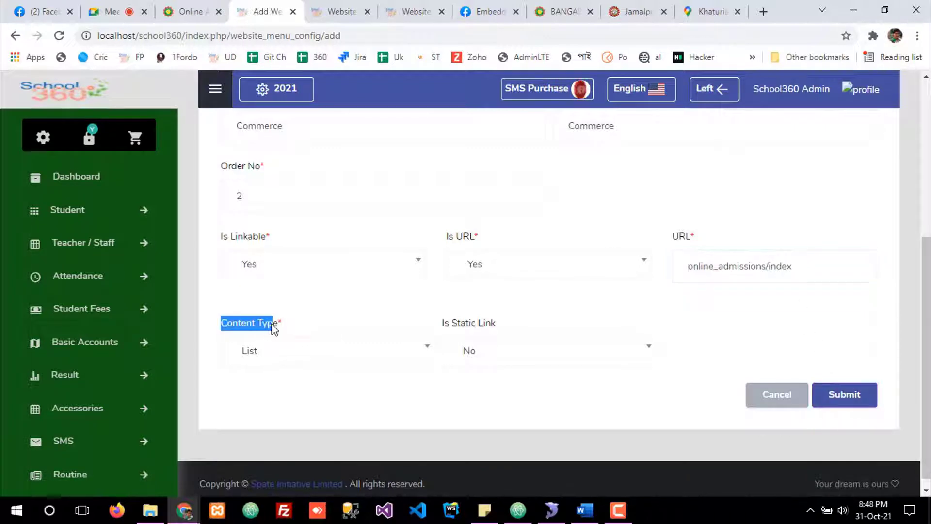
pyautogui.click(260, 361)
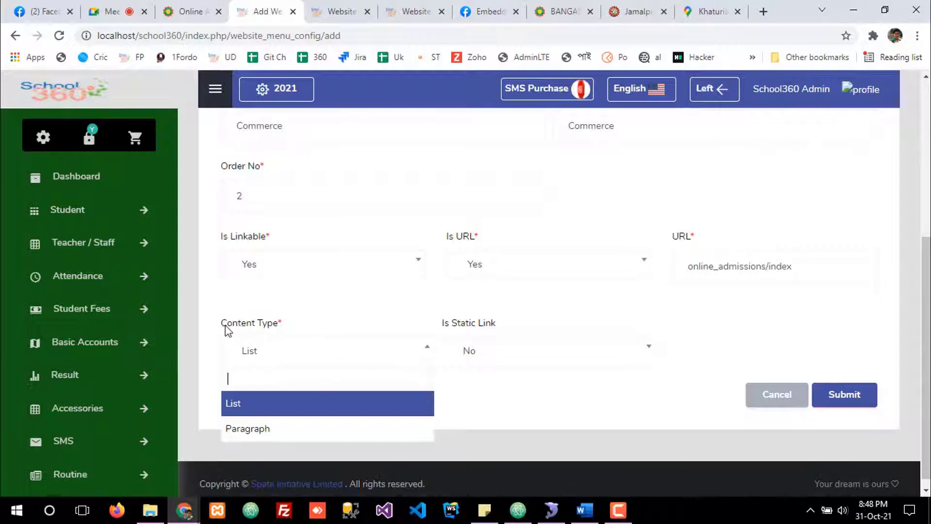
pyautogui.moveTo(216, 326); pyautogui.dragTo(273, 327)
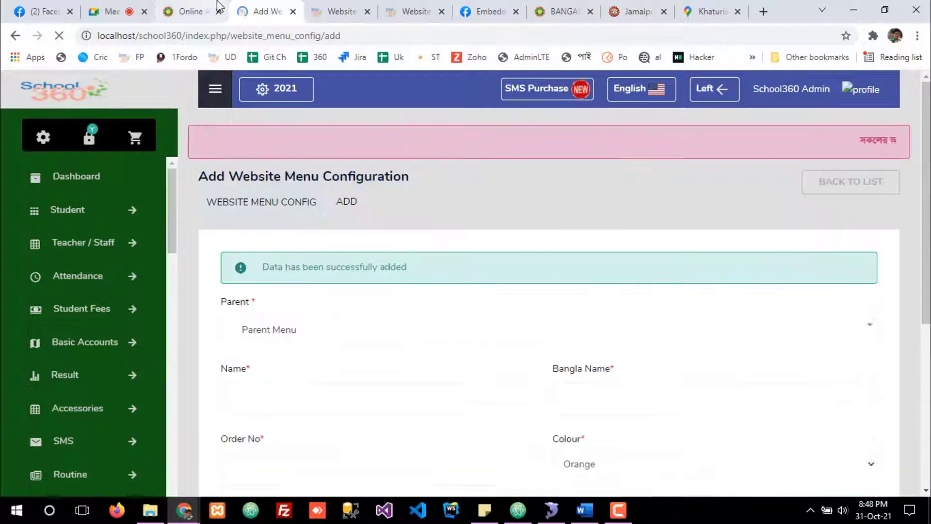
# - Return from the online application page to the local school homepage by shortening the address to localhost/sc36ool/
pyautogui.click(189, 11)
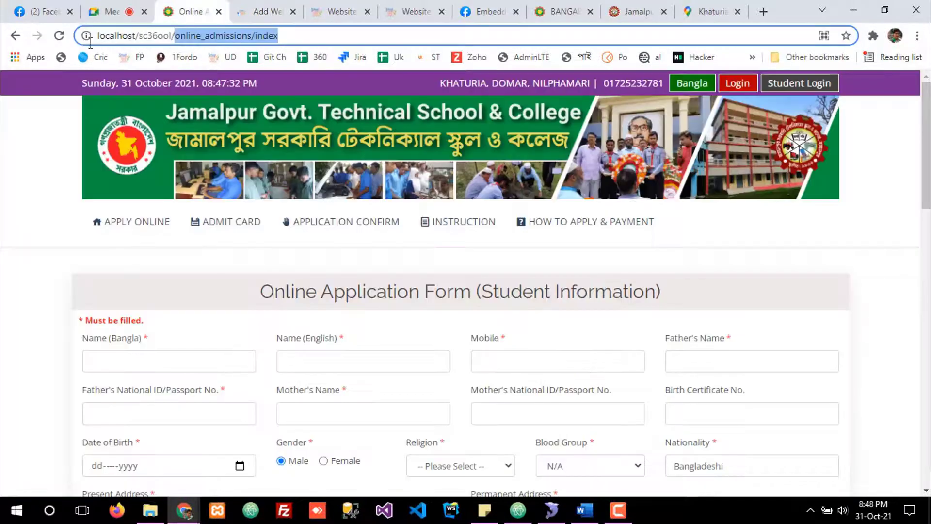
pyautogui.click(94, 227)
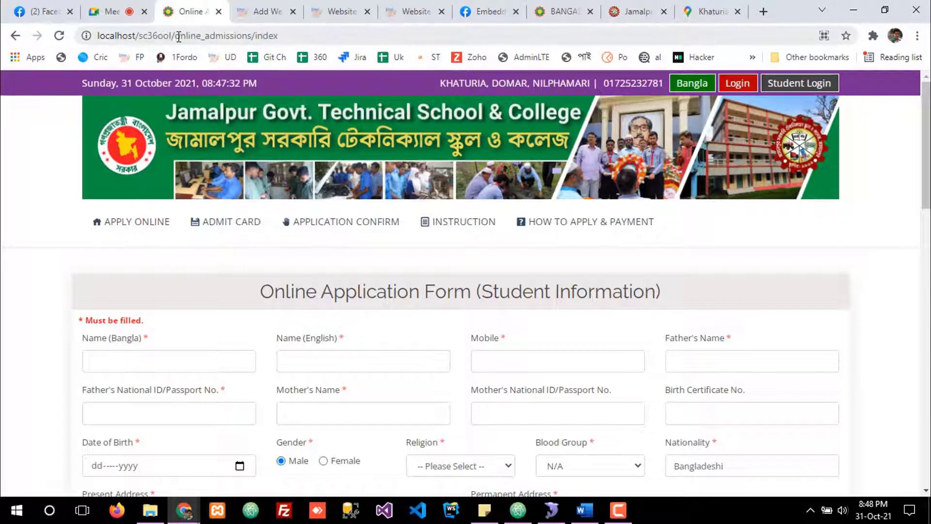
pyautogui.moveTo(175, 35); pyautogui.dragTo(376, 55)
pyautogui.press('BackSpace')
pyautogui.press('Return')
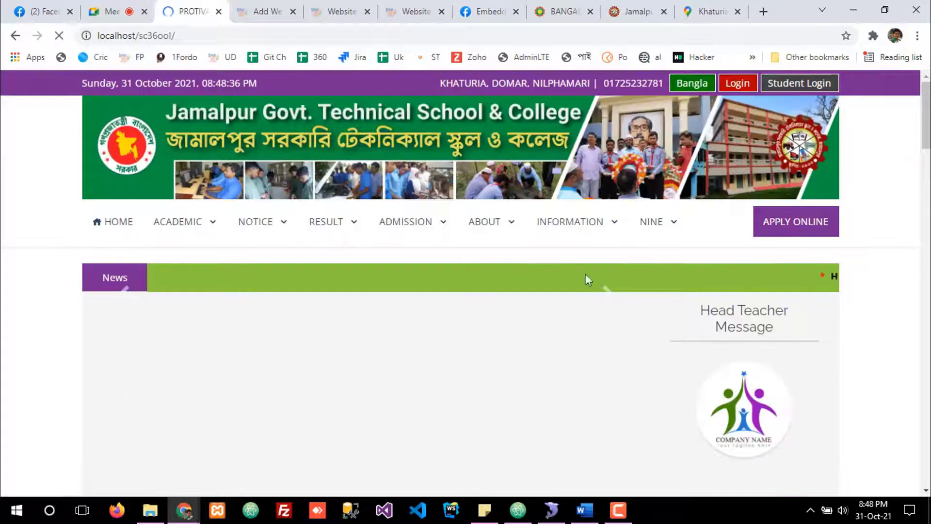
# - Open the Commerce sub-menu under Nine on the school site and examine the heading of the linked page
pyautogui.moveTo(651, 221)
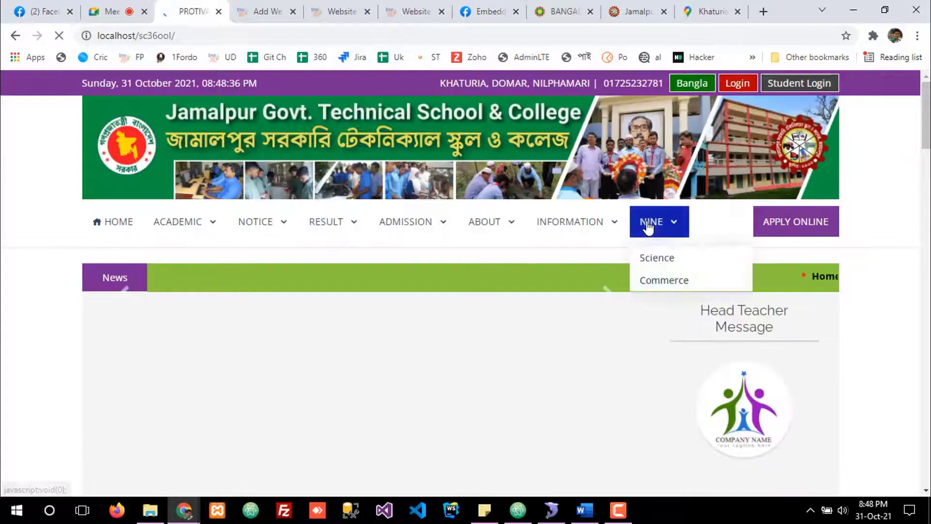
pyautogui.click(657, 288)
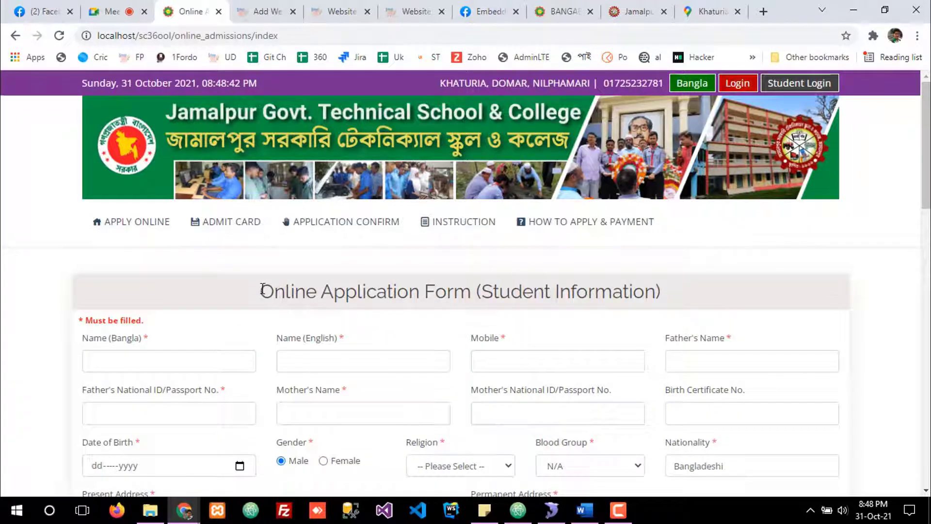
pyautogui.moveTo(262, 289); pyautogui.dragTo(672, 301)
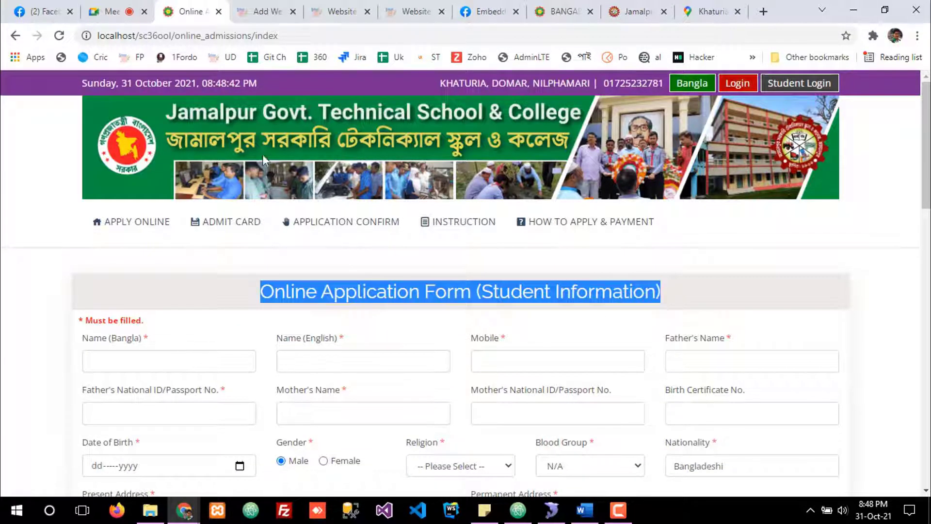
# - Return to the Add Website Menu Configuration form and set Is URL to Yes
pyautogui.click(267, 11)
pyautogui.scroll(-3, 382, 336)
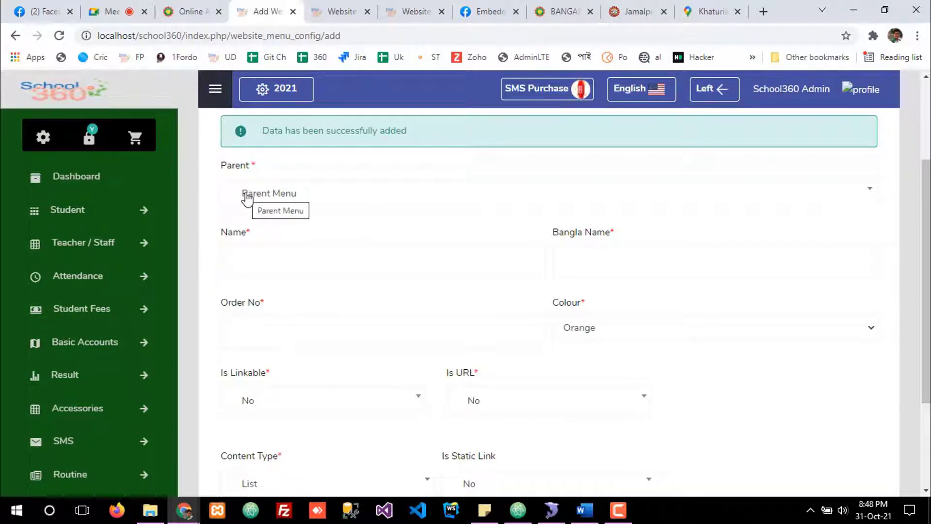
pyautogui.scroll(-3, 643, 380)
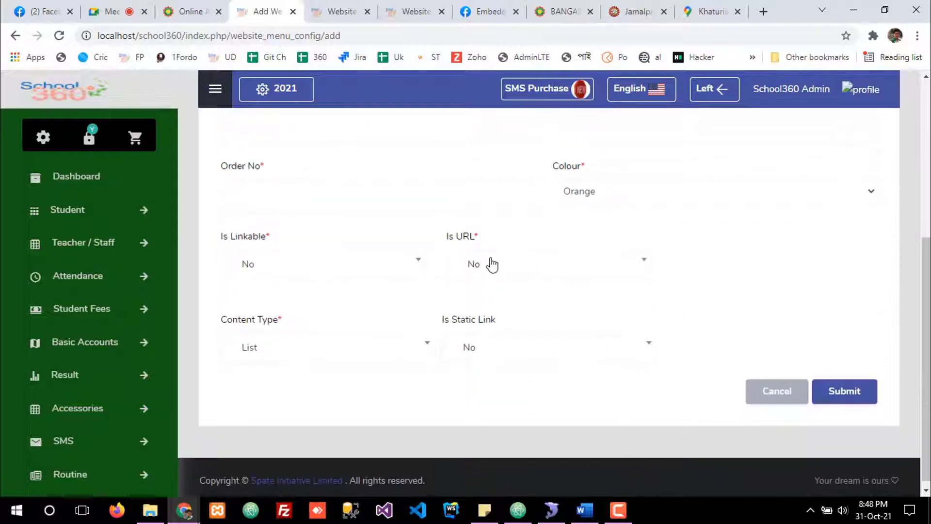
pyautogui.click(491, 266)
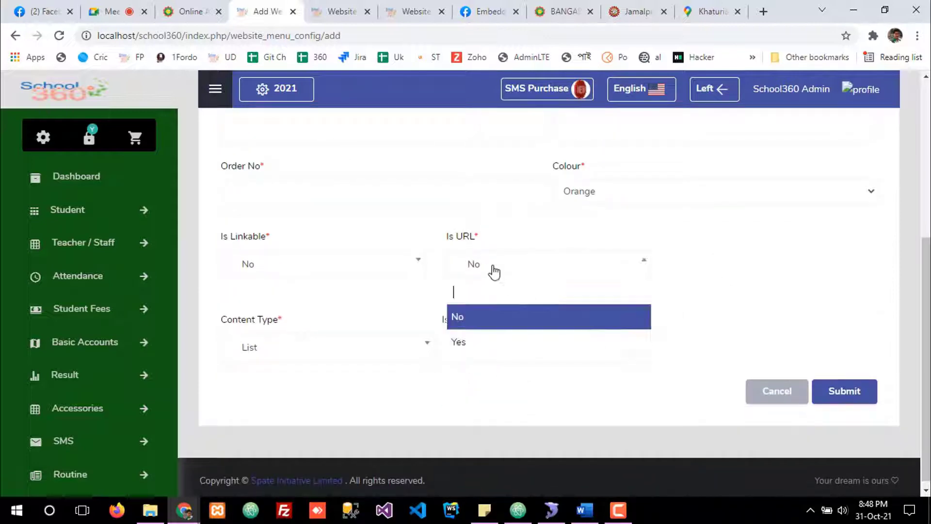
pyautogui.click(486, 339)
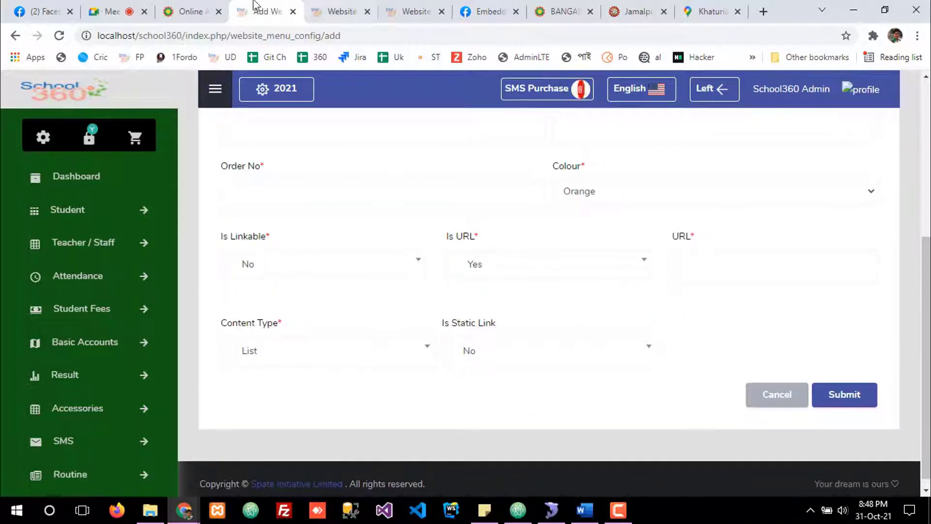
# - Examine the path homes/content_details/66 in the Netrokona page's address against the menu form's empty URL field
pyautogui.click(570, 12)
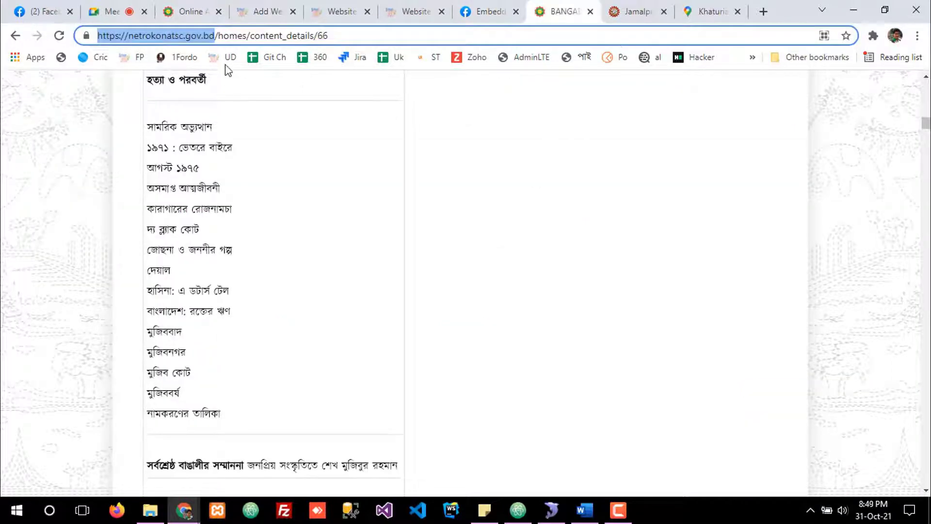
pyautogui.moveTo(220, 35); pyautogui.dragTo(366, 39)
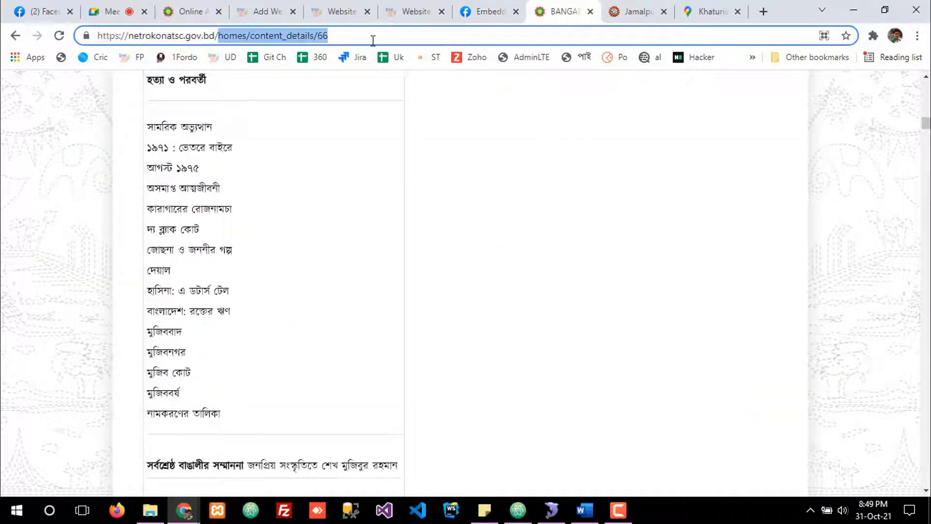
pyautogui.hotkey('ctrl', 'x')
pyautogui.hotkey('ctrl', 'z')
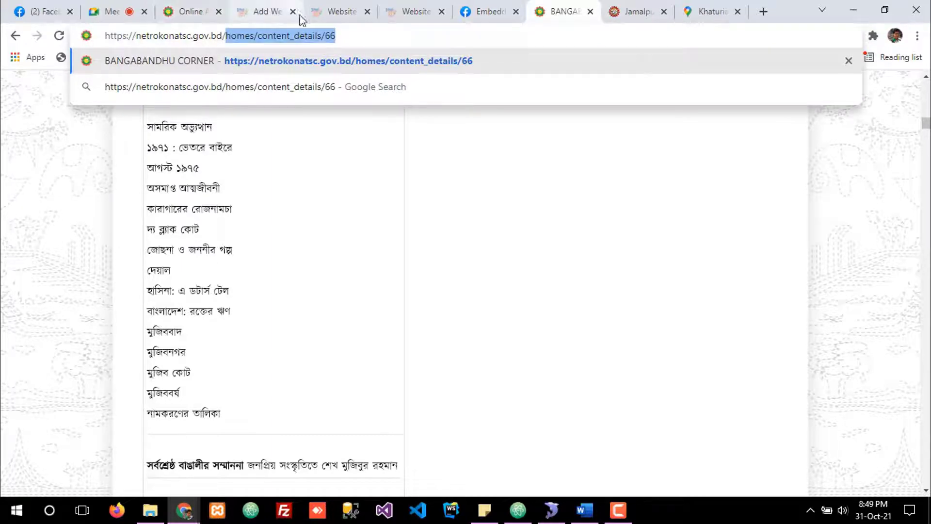
pyautogui.click(283, 14)
pyautogui.click(698, 261)
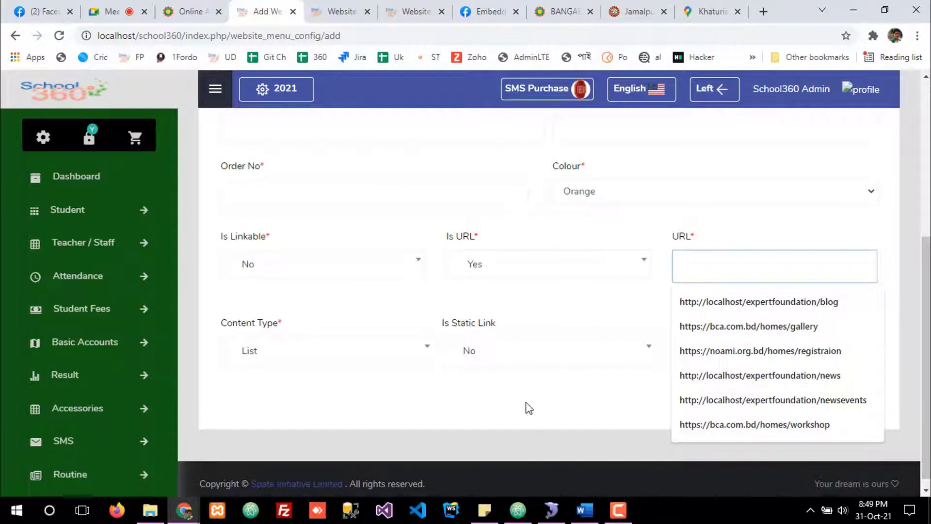
# - Copy the Arts item under Nine from the Word outline and choose Nine as the new menu entry's parent
pyautogui.click(584, 510)
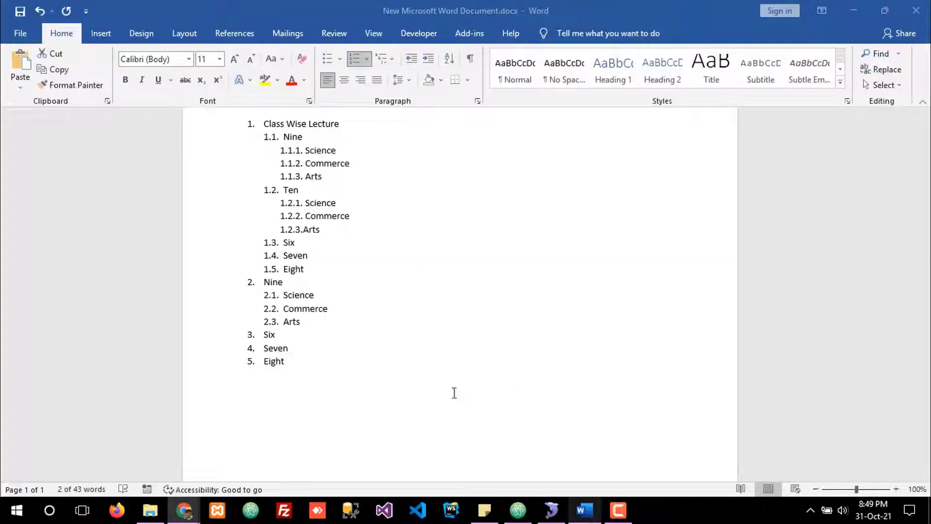
pyautogui.doubleClick(305, 324)
pyautogui.hotkey('ctrl', 'c')
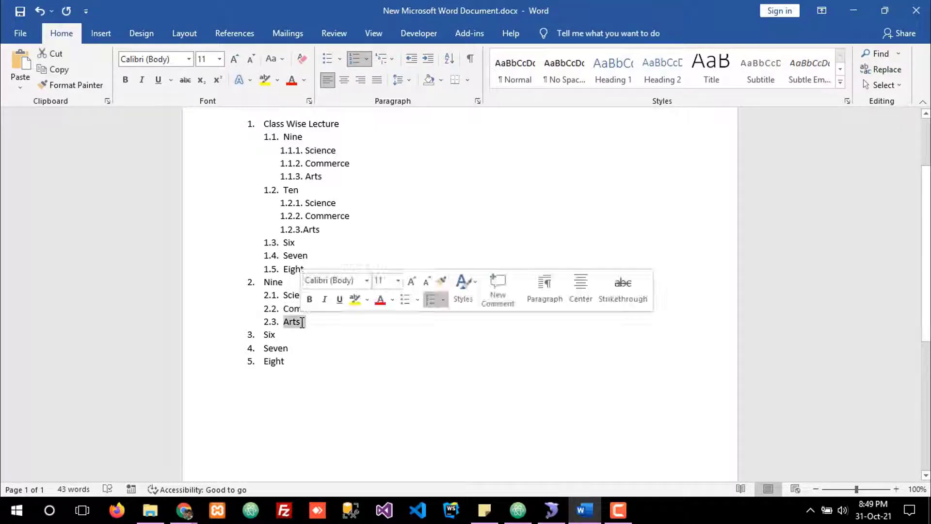
pyautogui.click(115, 466)
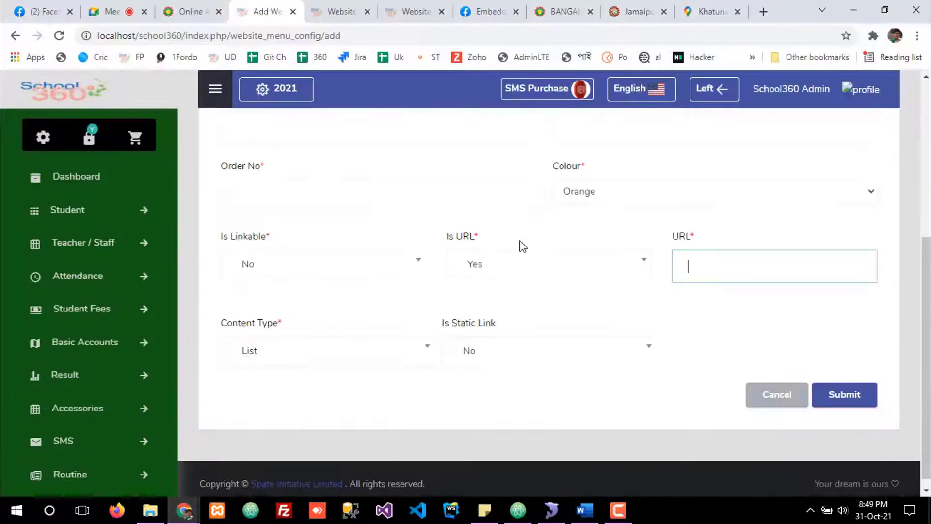
pyautogui.press('Return')
pyautogui.click(294, 335)
pyautogui.click(276, 406)
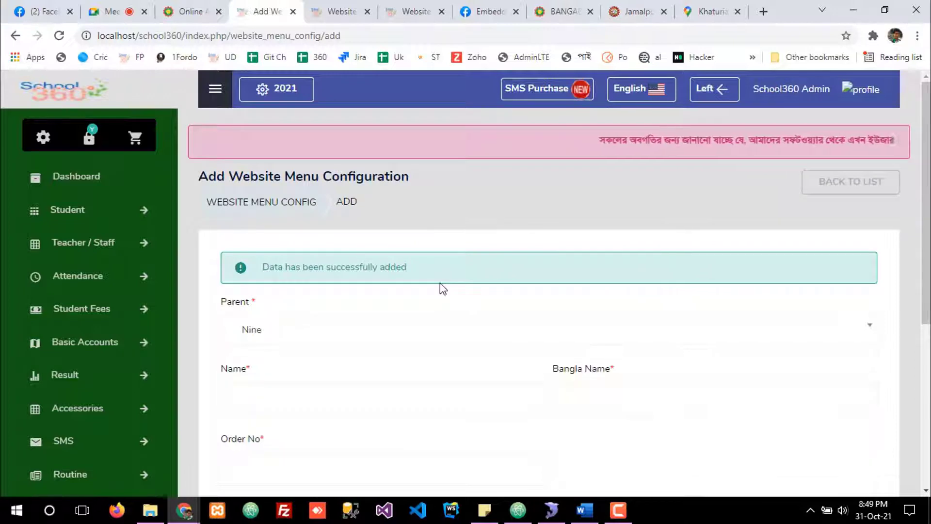
# - Enter Arts without its 2.3. numbering as both the Name and the Bangla Name of the new sub-menu
pyautogui.scroll(-3, 440, 283)
pyautogui.click(300, 262)
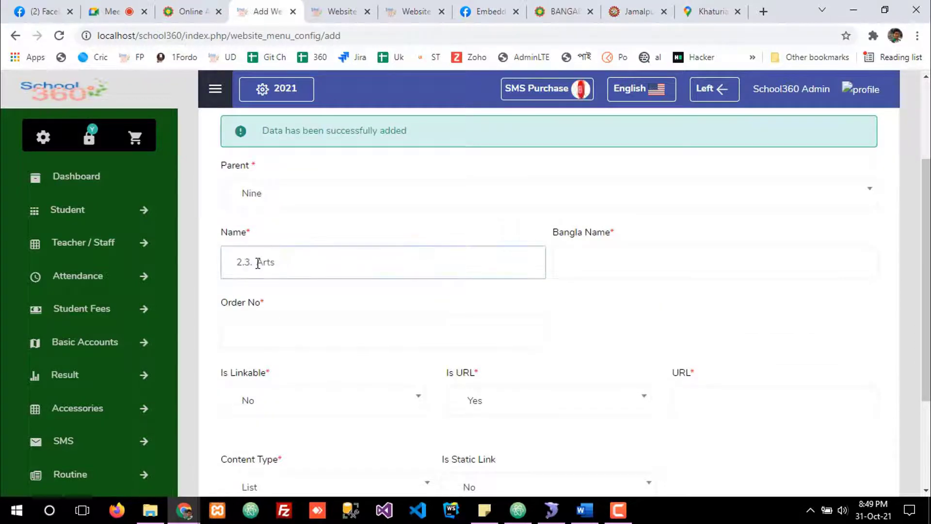
pyautogui.moveTo(258, 263); pyautogui.dragTo(204, 265)
pyautogui.press('BackSpace')
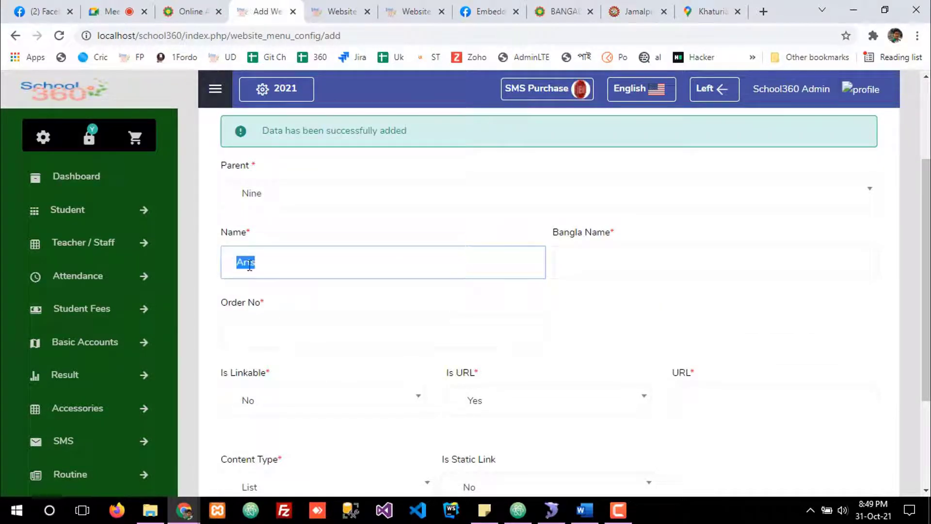
pyautogui.click(604, 258)
pyautogui.hotkey('ctrl', 'v')
# - Set the Arts entry's Order No to 3, Is Linkable to Yes and Is URL to No
pyautogui.scroll(-3, 492, 353)
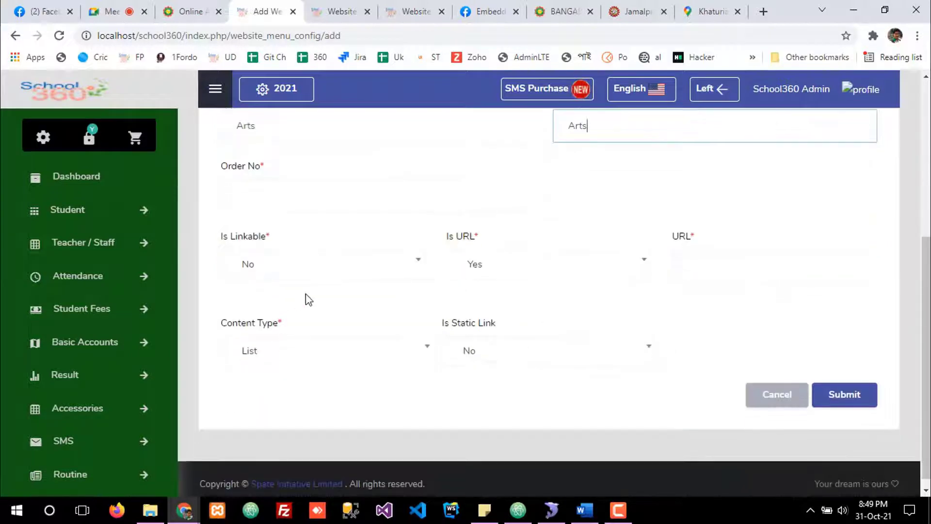
pyautogui.click(260, 209)
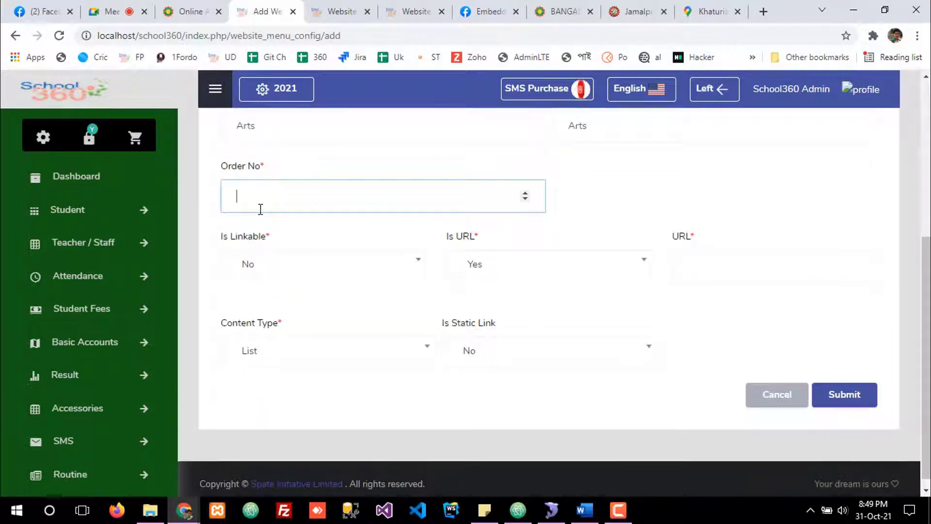
pyautogui.write('3')
pyautogui.click(266, 270)
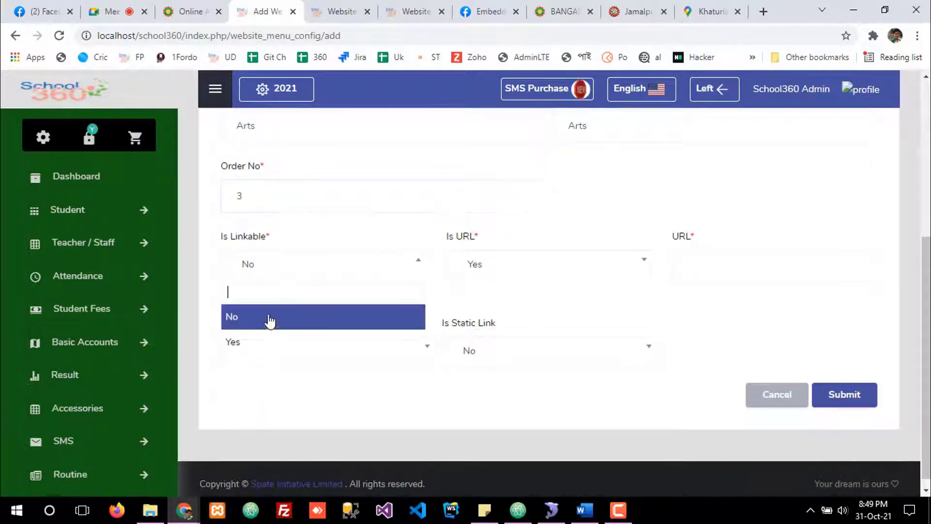
pyautogui.click(260, 345)
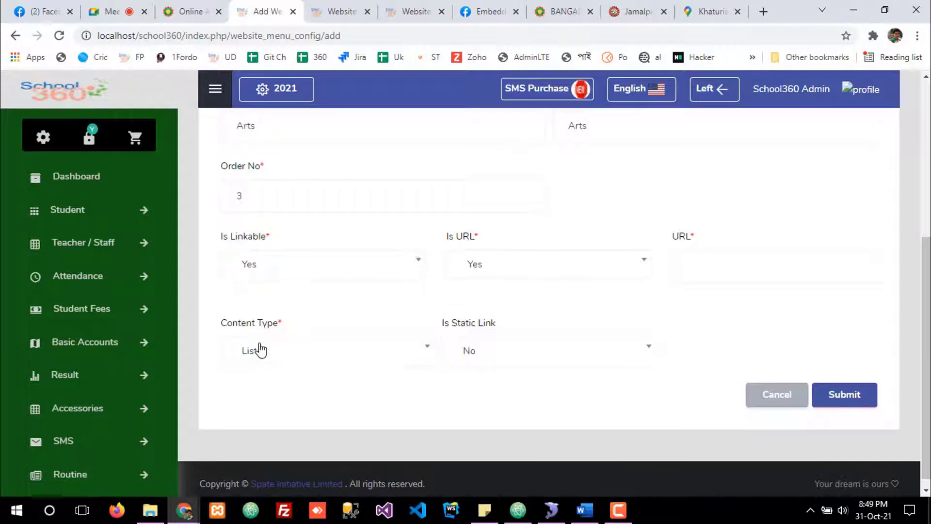
pyautogui.click(515, 265)
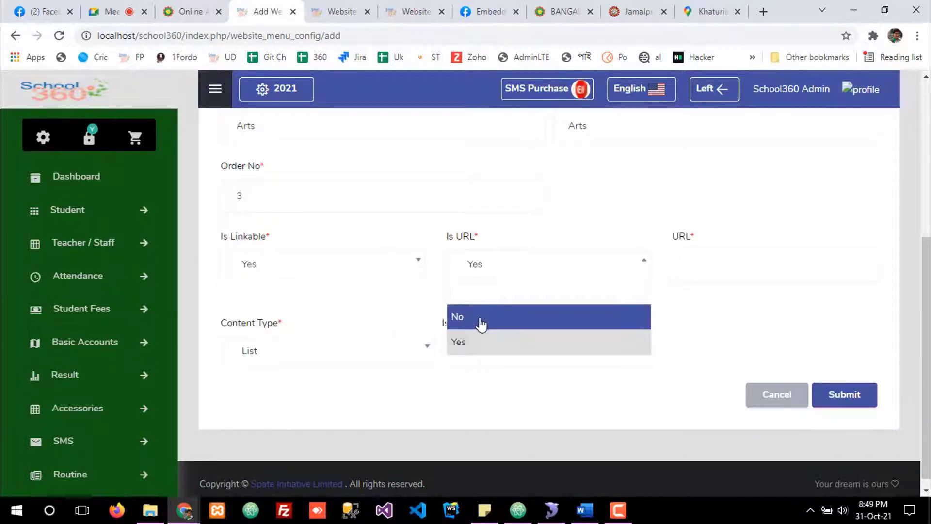
pyautogui.click(480, 321)
# - Choose Paragraph as the Arts entry's Content Type and submit the sub-menu entry
pyautogui.click(249, 350)
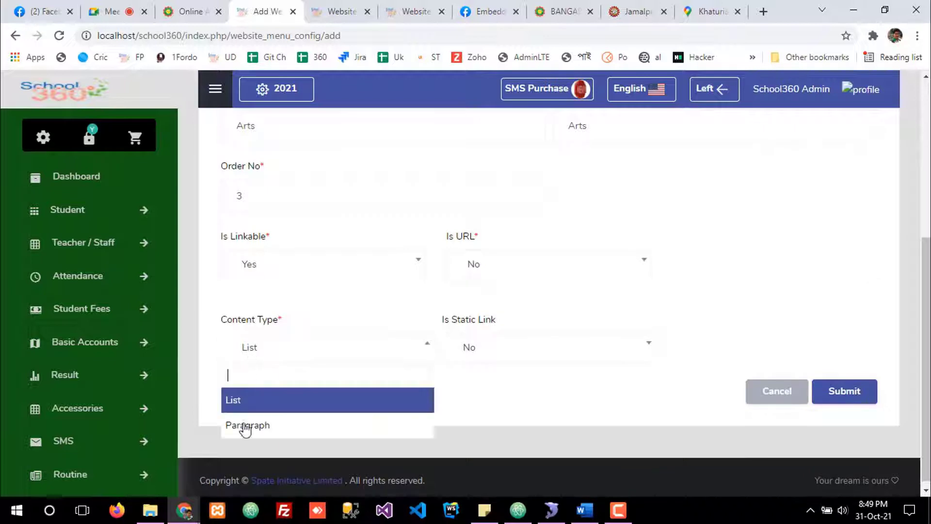
pyautogui.click(244, 425)
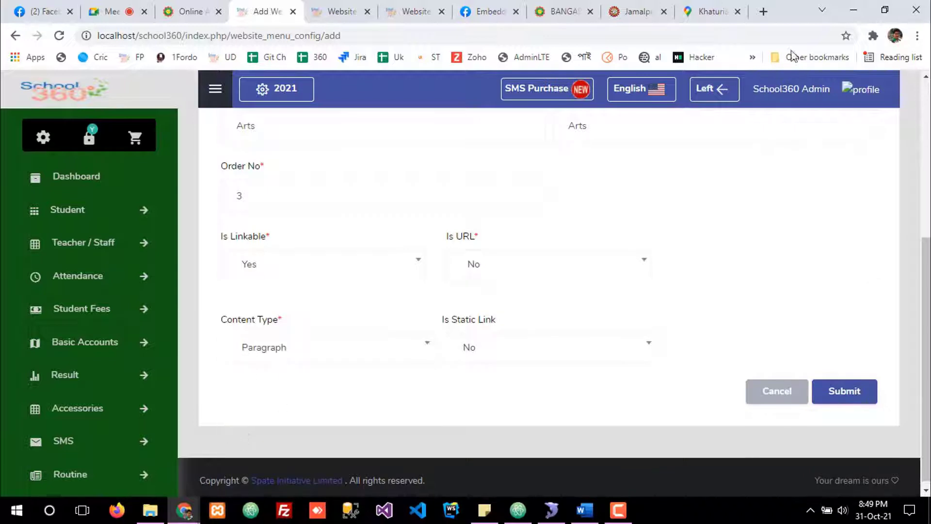
pyautogui.click(836, 391)
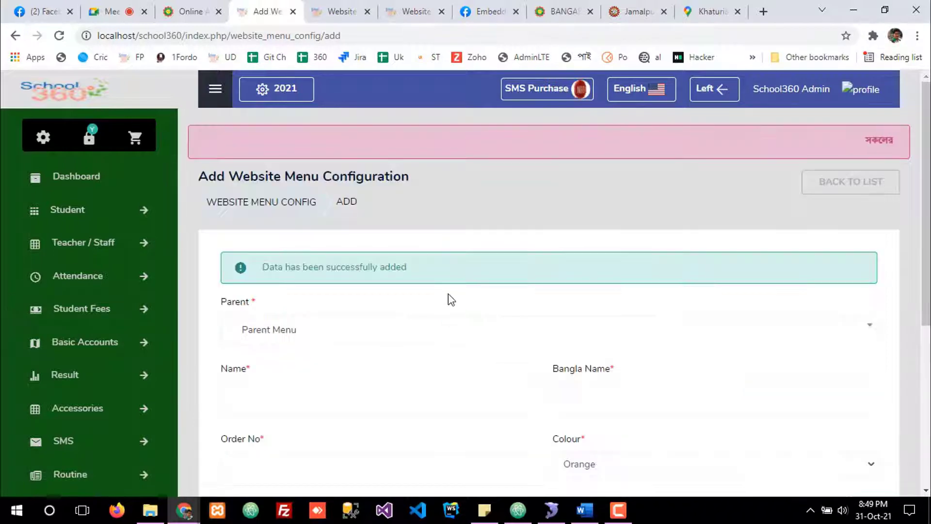
# - Return the school site to its homepage at localhost/sc36ool/ and check the Arts entry under Nine
pyautogui.click(191, 11)
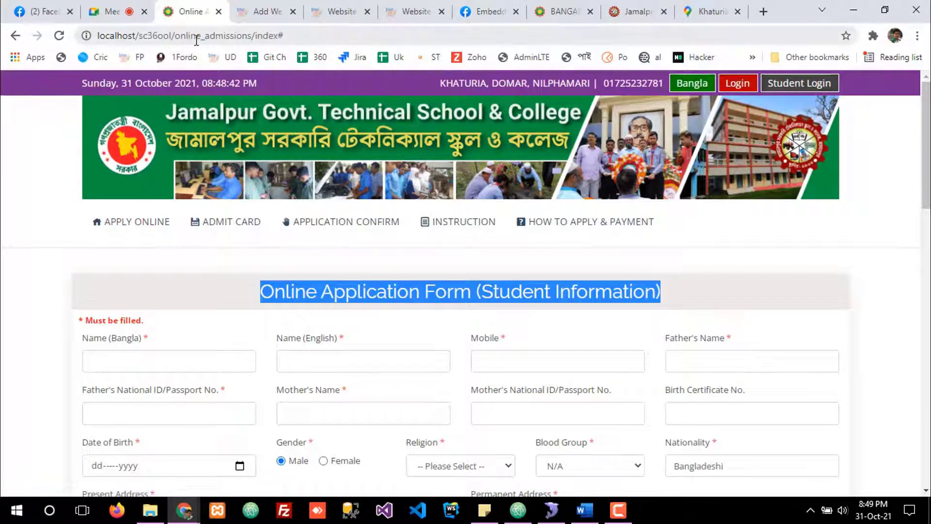
pyautogui.moveTo(175, 36); pyautogui.dragTo(369, 46)
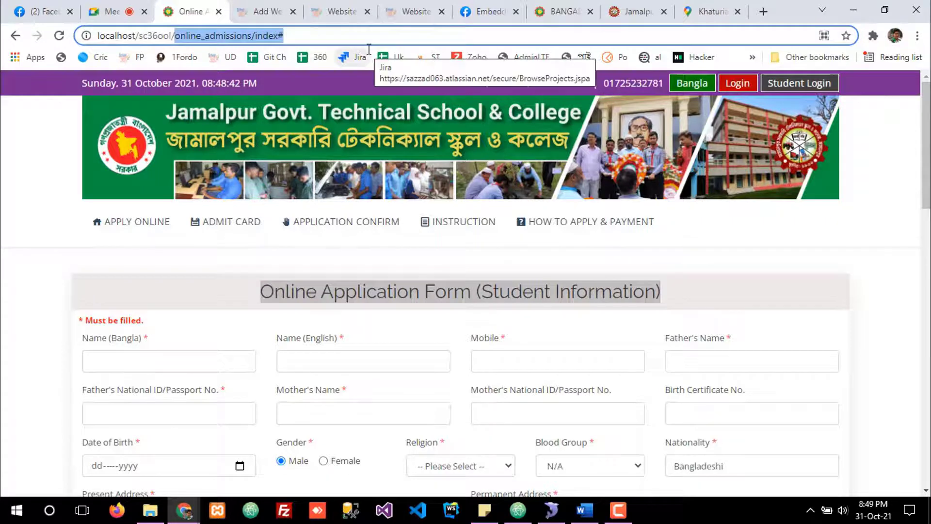
pyautogui.press('BackSpace')
pyautogui.press('Return')
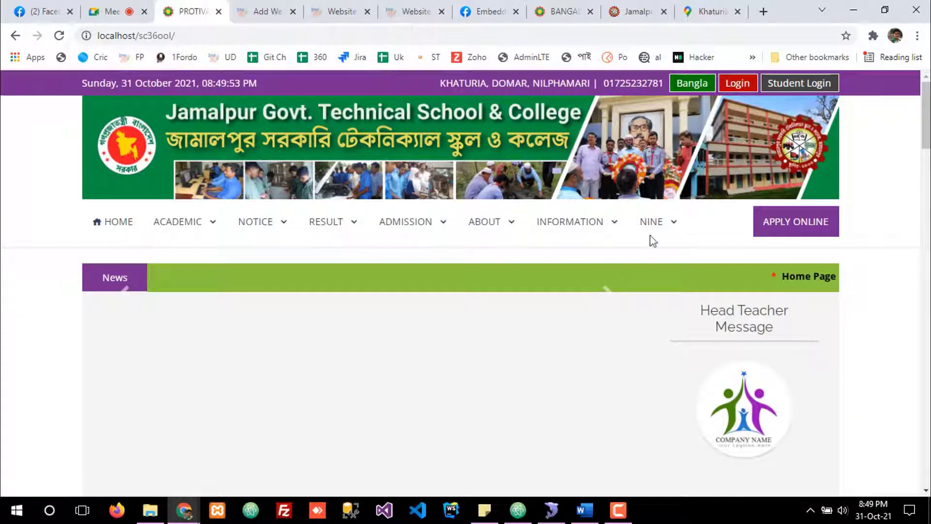
pyautogui.moveTo(652, 228)
pyautogui.click(654, 305)
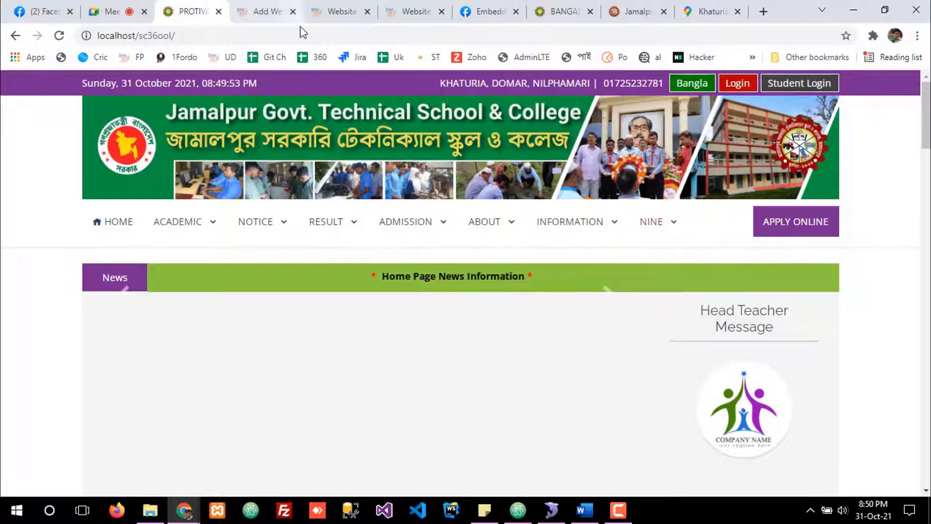
# - Open the Menu Content List page from the Website settings in the School360 admin
pyautogui.click(251, 5)
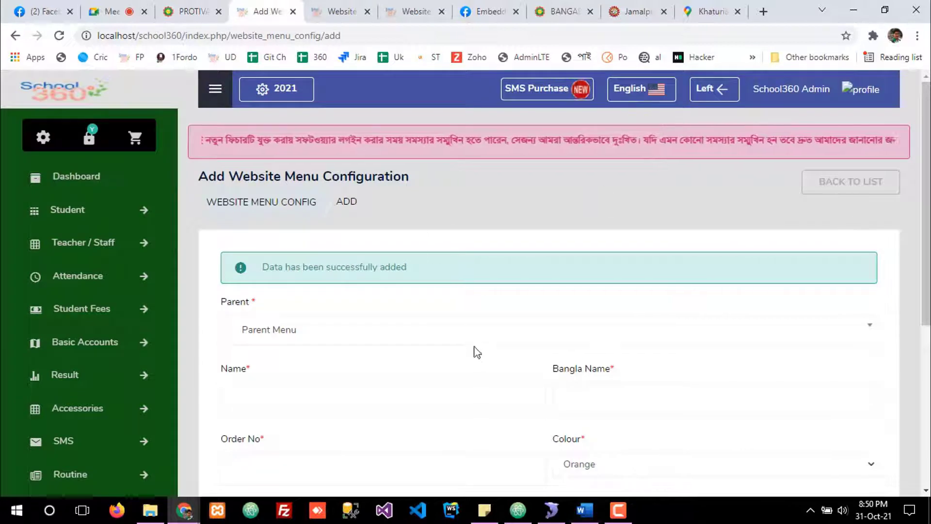
pyautogui.scroll(-15, 7, 409)
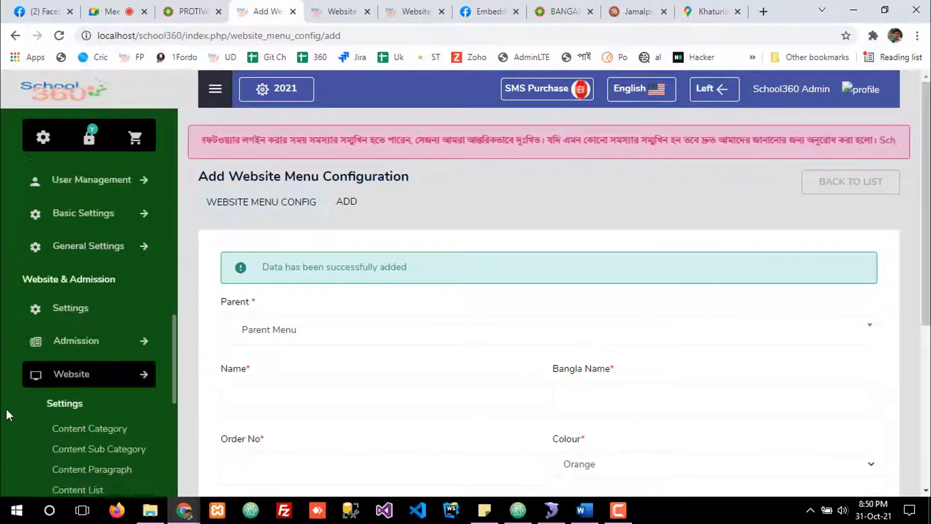
pyautogui.scroll(-2, 6, 409)
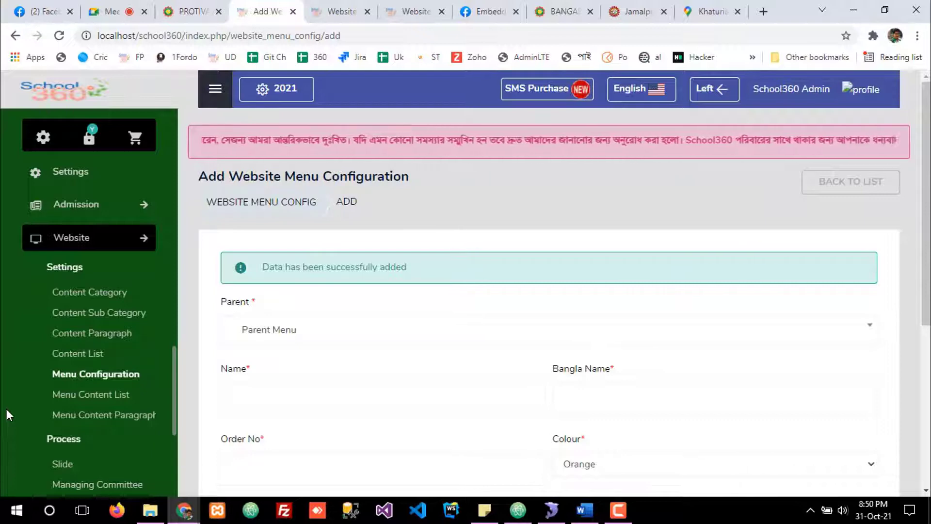
pyautogui.click(89, 396)
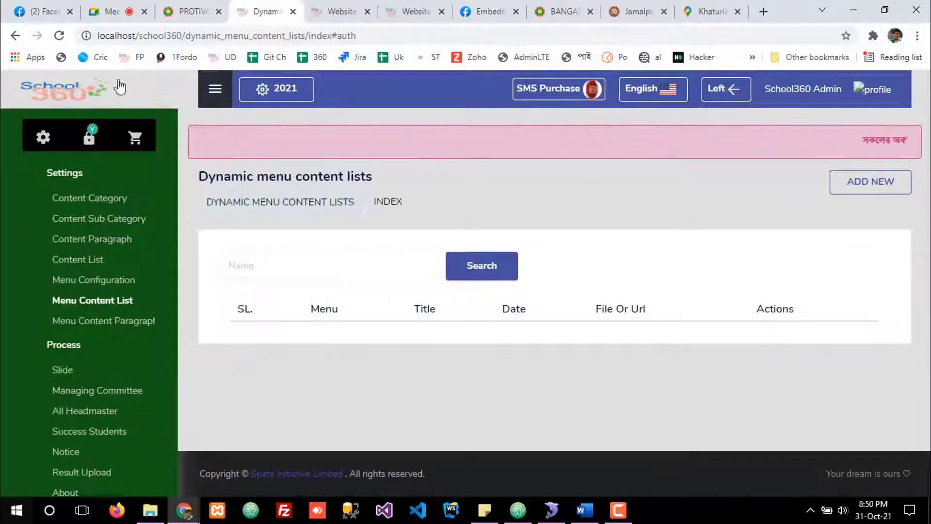
# - Review the sub-menus under Nine on the school homepage, then return to the Dynamic menu content lists page
pyautogui.click(201, 12)
pyautogui.moveTo(655, 221)
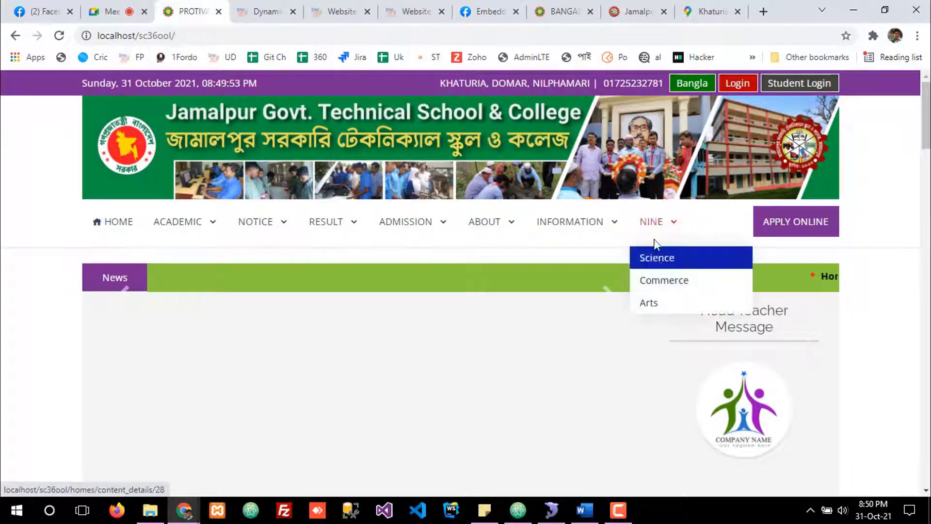
pyautogui.click(266, 11)
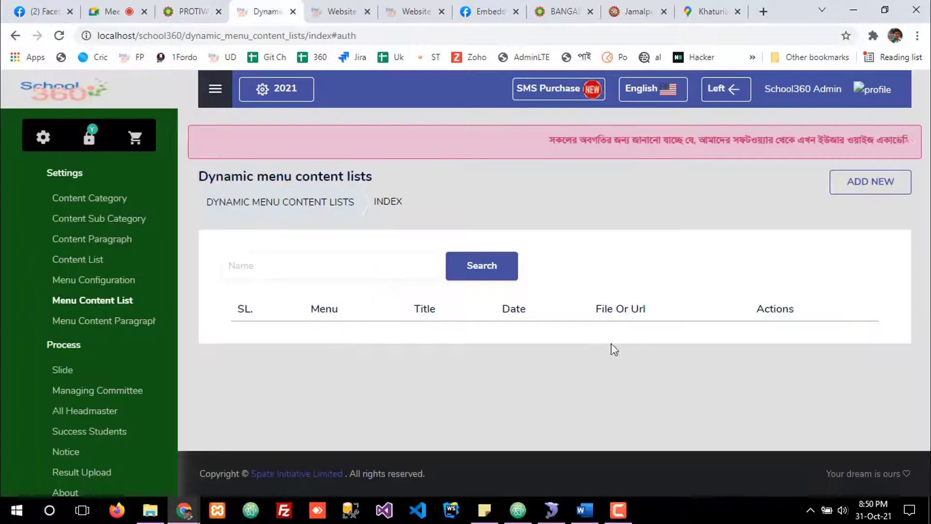
# - Start adding a new dynamic menu content list entry and check which options its Menu field offers
pyautogui.click(854, 189)
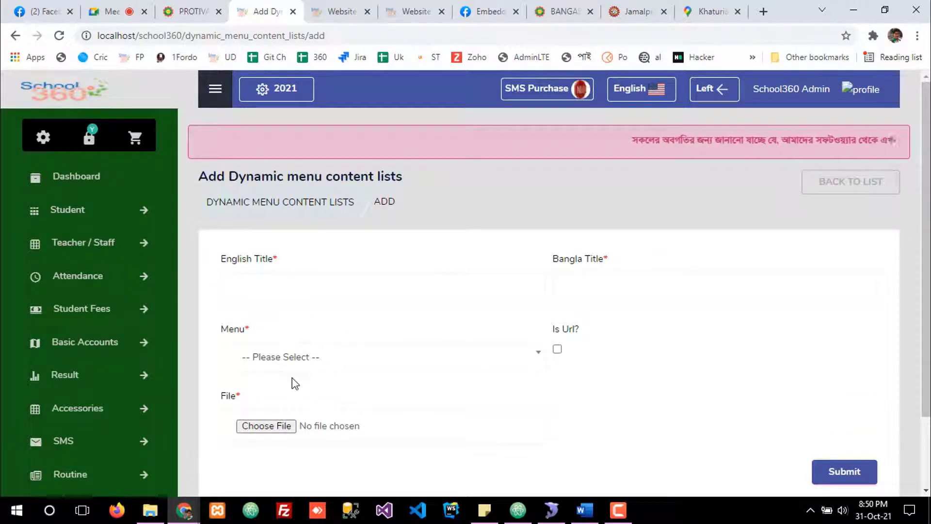
pyautogui.click(266, 200)
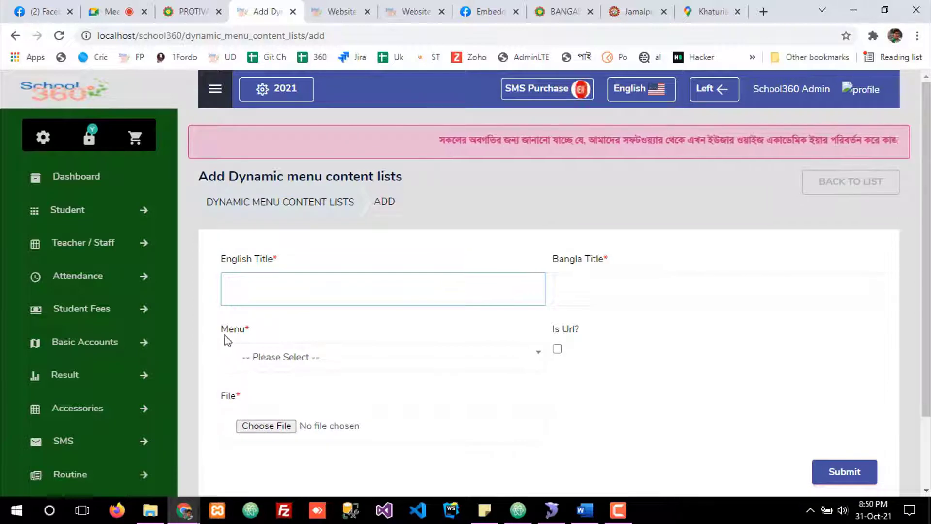
pyautogui.moveTo(218, 330); pyautogui.dragTo(234, 329)
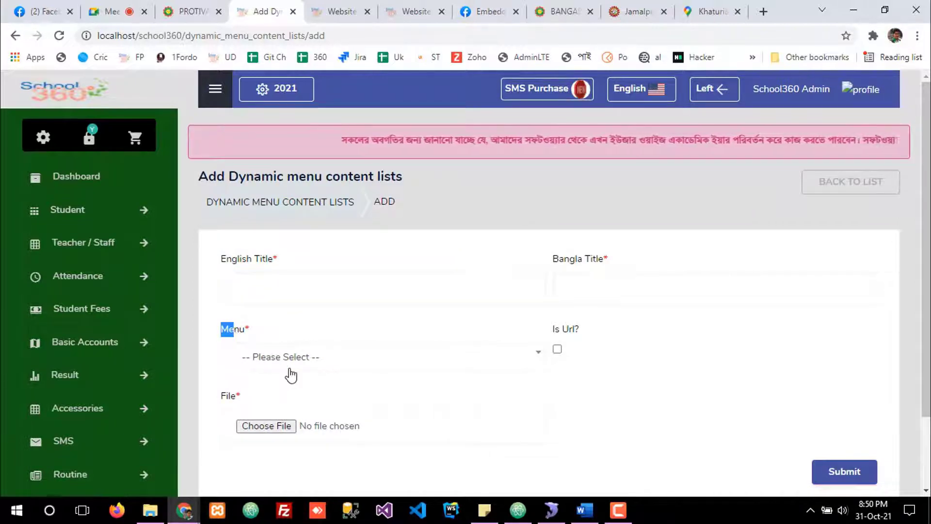
pyautogui.click(331, 356)
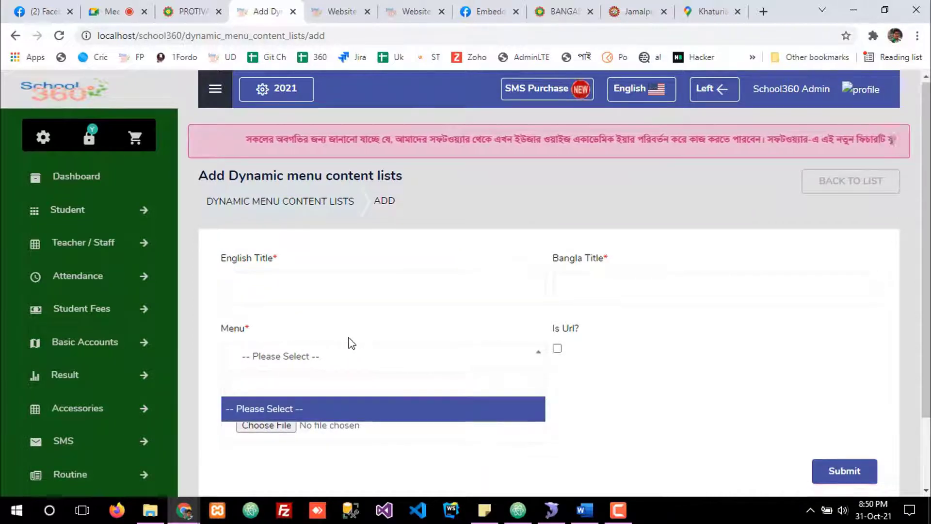
pyautogui.scroll(-5, 19, 467)
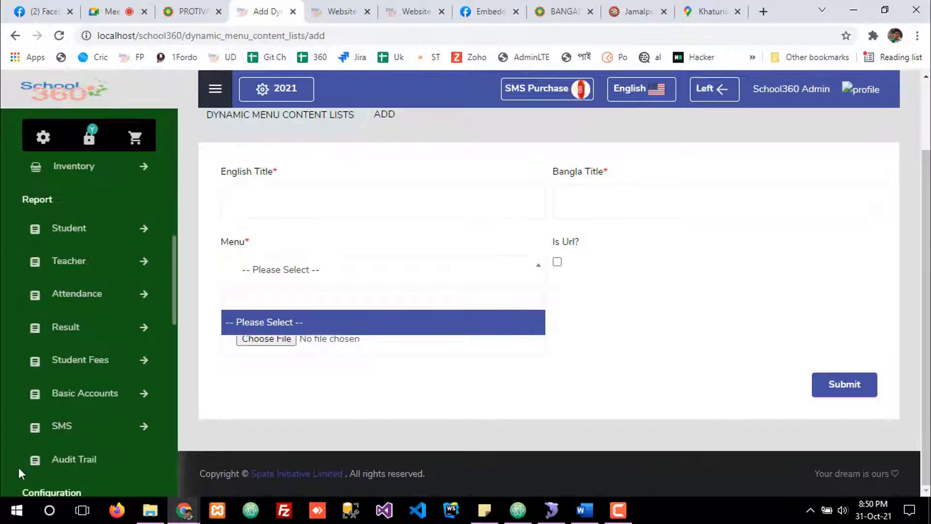
pyautogui.scroll(-5, 83, 422)
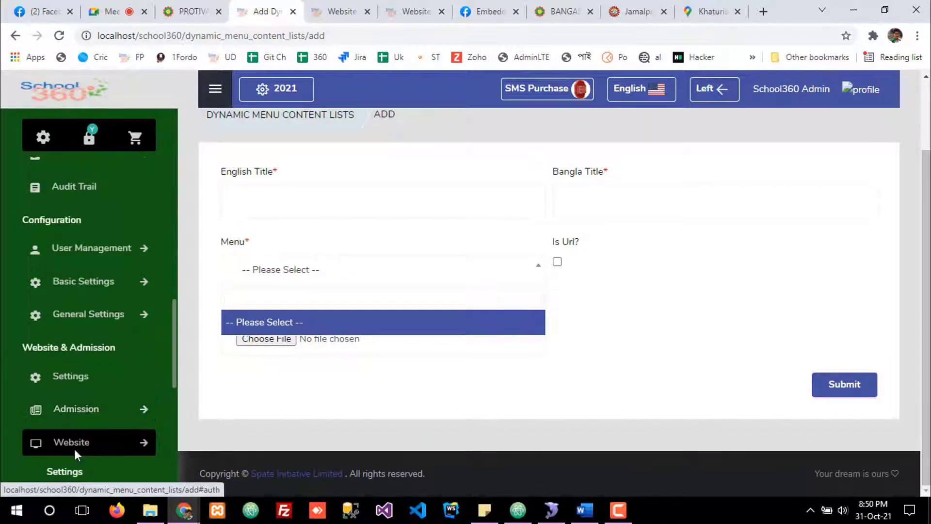
# - Reload the Website Menu Configuration list and examine the sub-menu entries under Nine
pyautogui.click(339, 12)
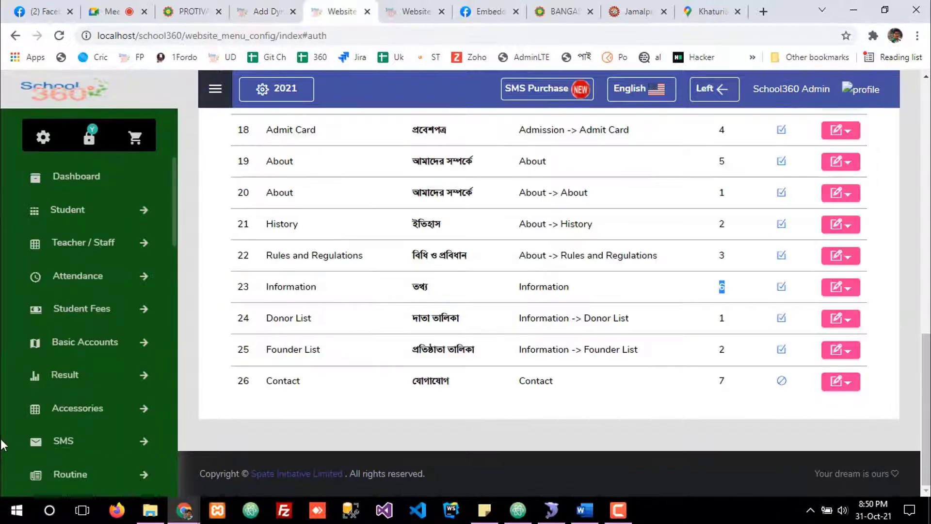
pyautogui.scroll(10, 369, 423)
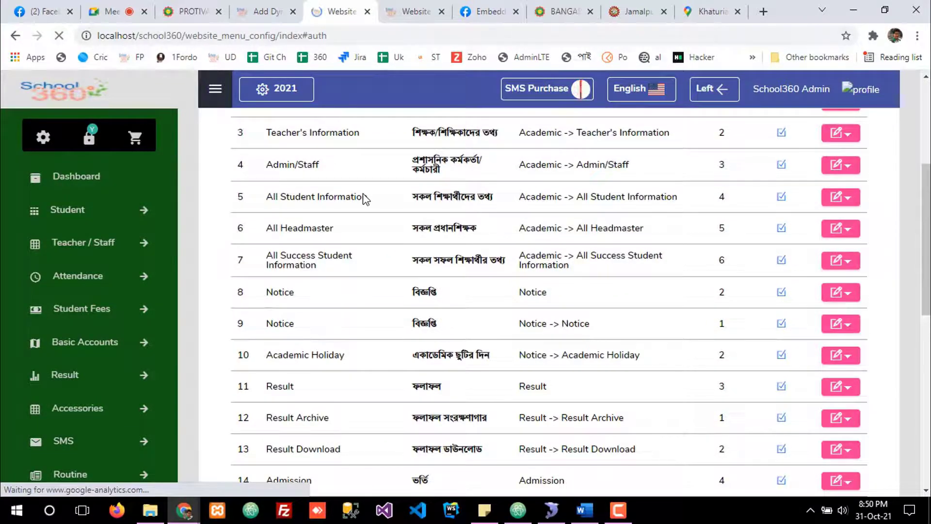
pyautogui.scroll(-10, 405, 326)
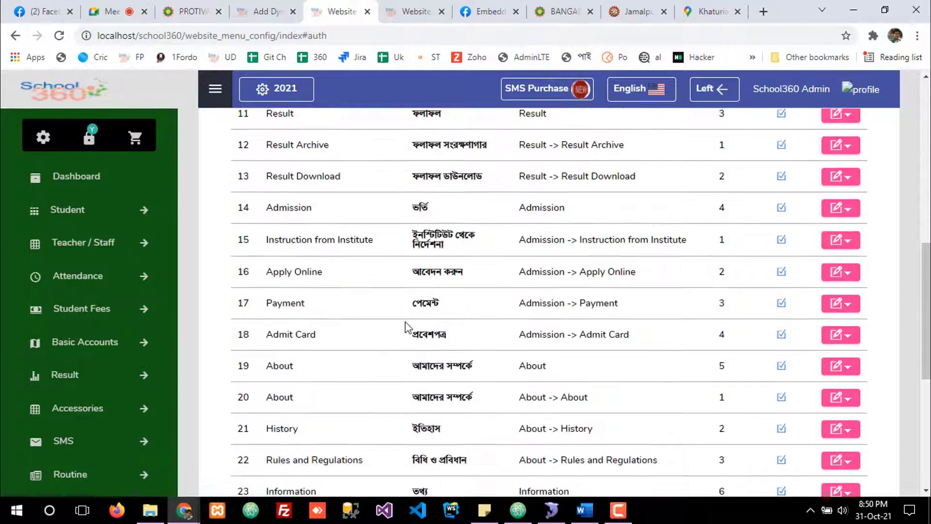
pyautogui.scroll(-3, 405, 326)
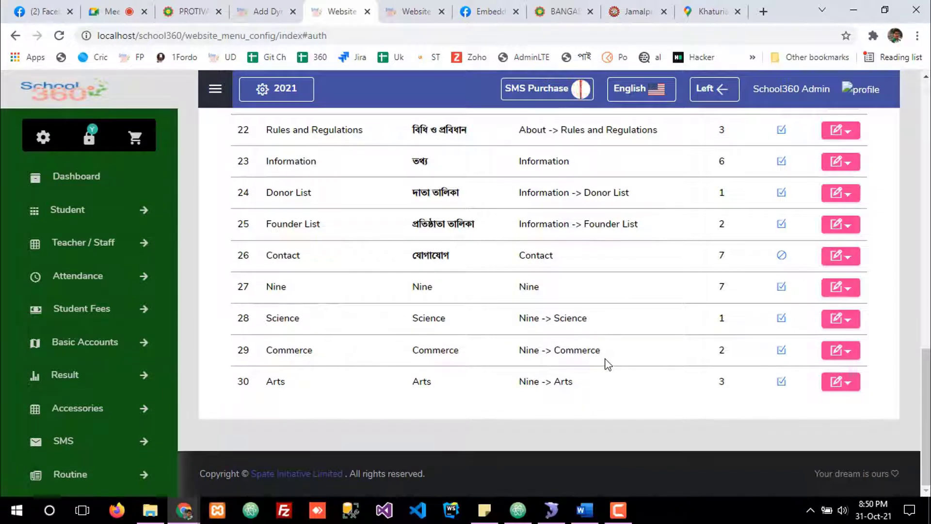
pyautogui.tripleClick(556, 349)
# - Edit the Science sub-menu under Nine, set its Content Type to List, and submit the update
pyautogui.click(841, 321)
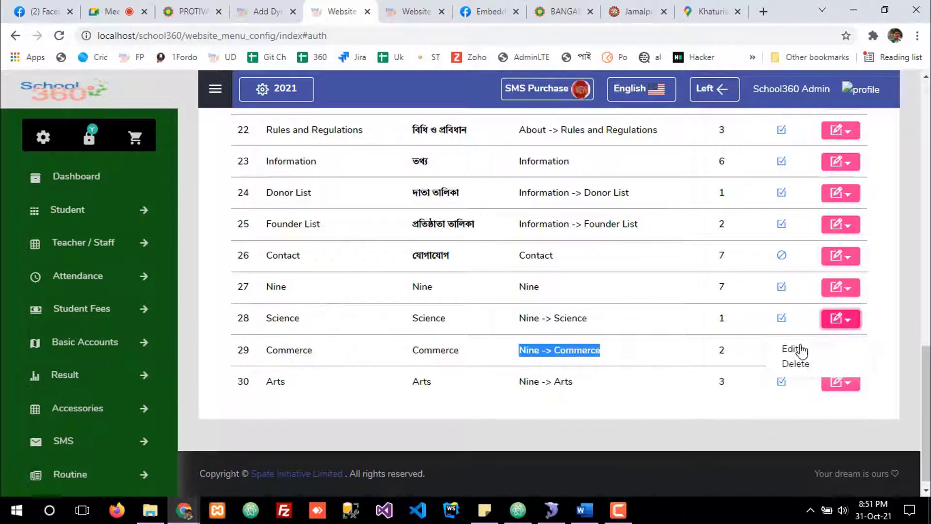
pyautogui.click(797, 349)
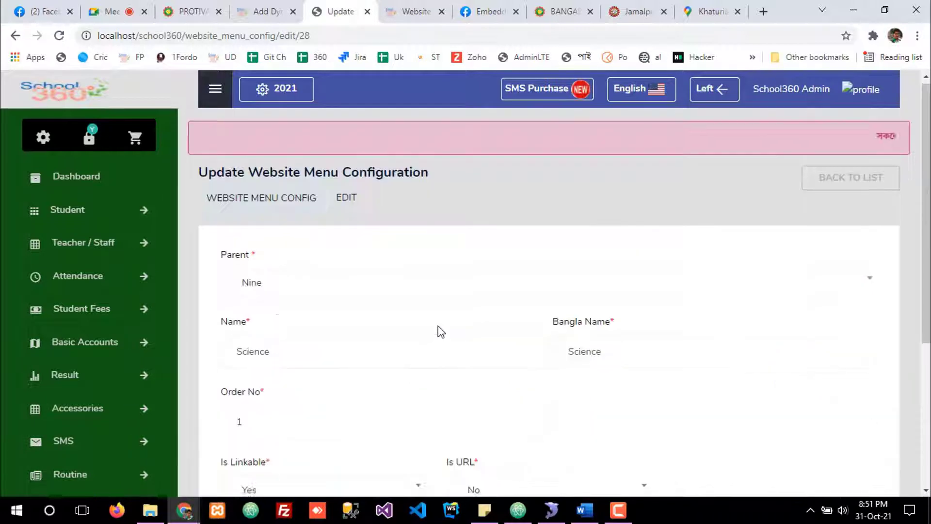
pyautogui.scroll(-5, 438, 328)
pyautogui.click(260, 356)
pyautogui.click(261, 391)
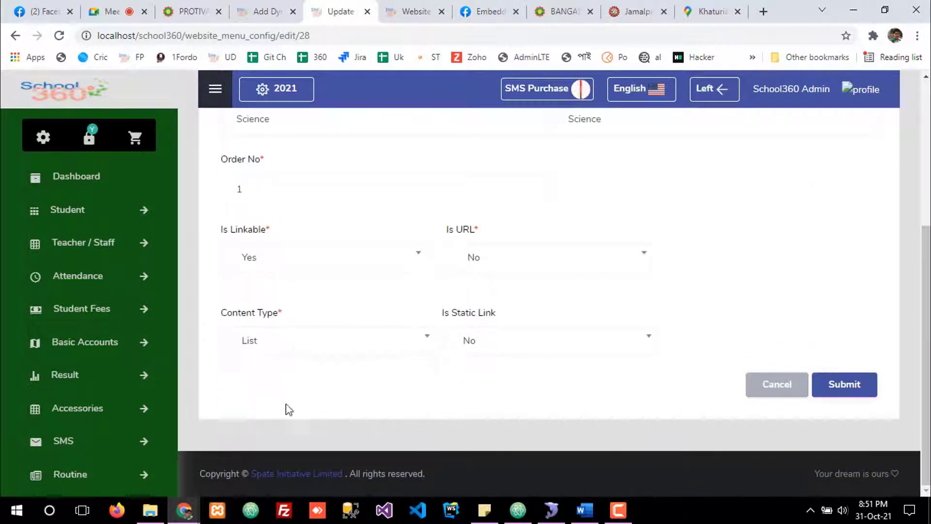
pyautogui.click(852, 393)
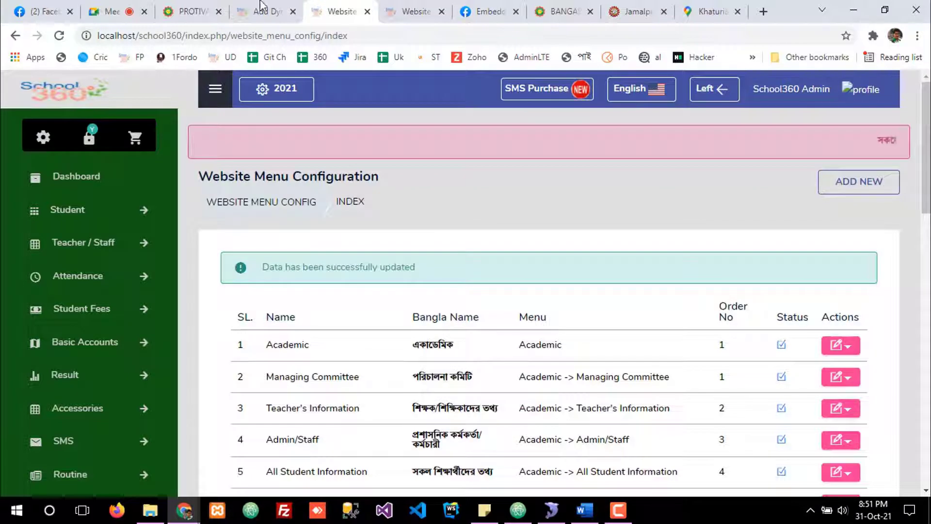
# - Reopen the Science menu configuration entry to check its Content Type, and return to the Add Dynamic menu content lists form
pyautogui.click(257, 7)
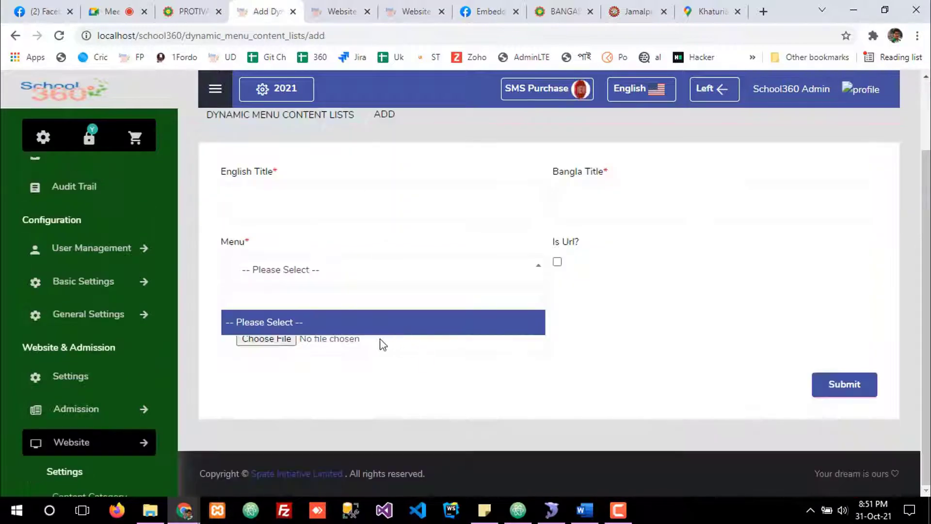
pyautogui.click(339, 11)
pyautogui.scroll(-7, 420, 335)
pyautogui.scroll(-10, 420, 335)
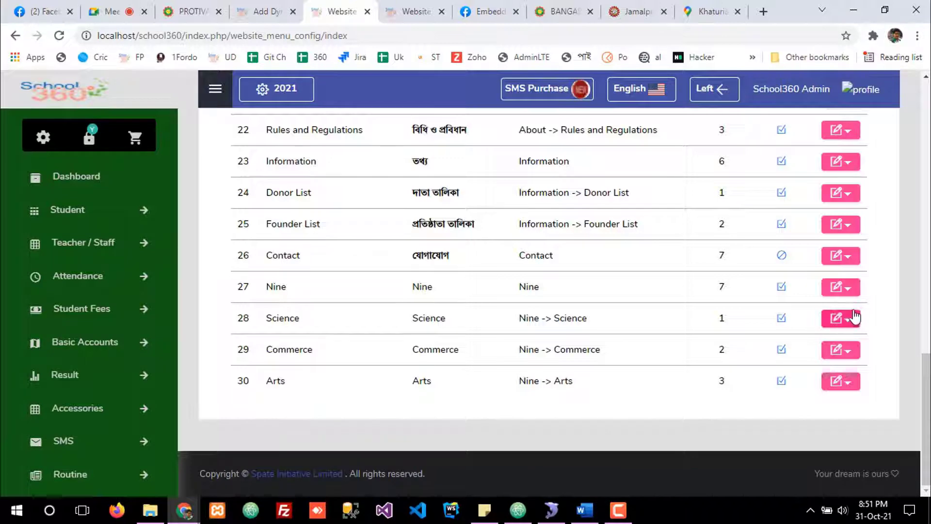
pyautogui.click(838, 321)
pyautogui.click(807, 350)
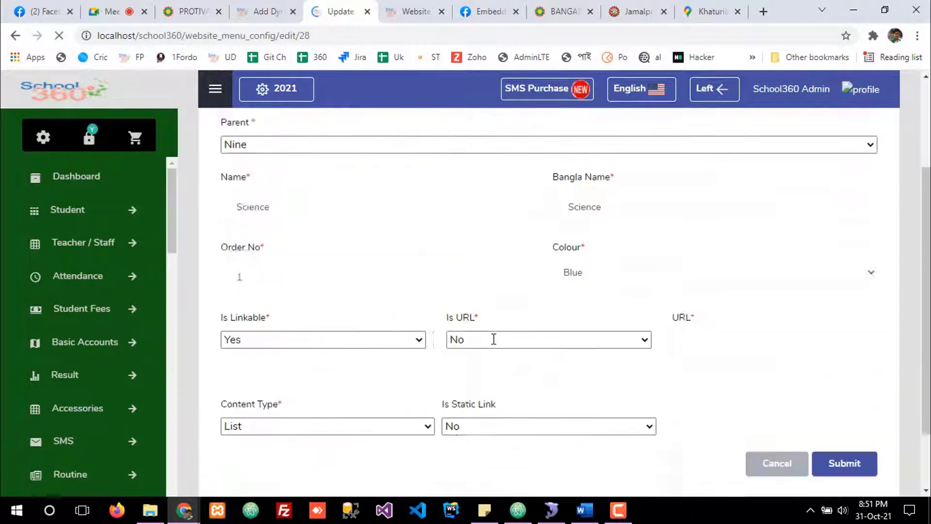
pyautogui.scroll(-3, 492, 337)
pyautogui.hotkey('ctrl', 'shift', 'Tab')
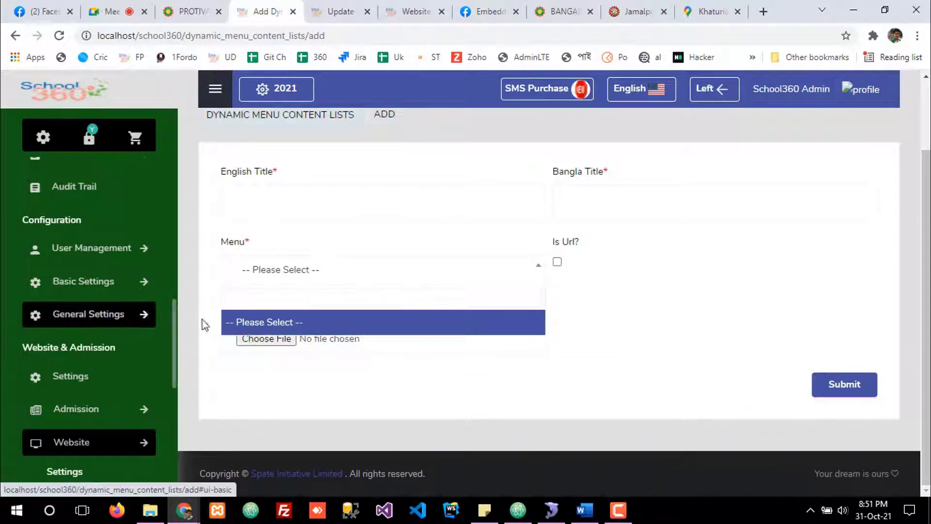
# - Reload the content list form and select Nine -> Science as the entry's menu
pyautogui.click(261, 267)
pyautogui.click(263, 274)
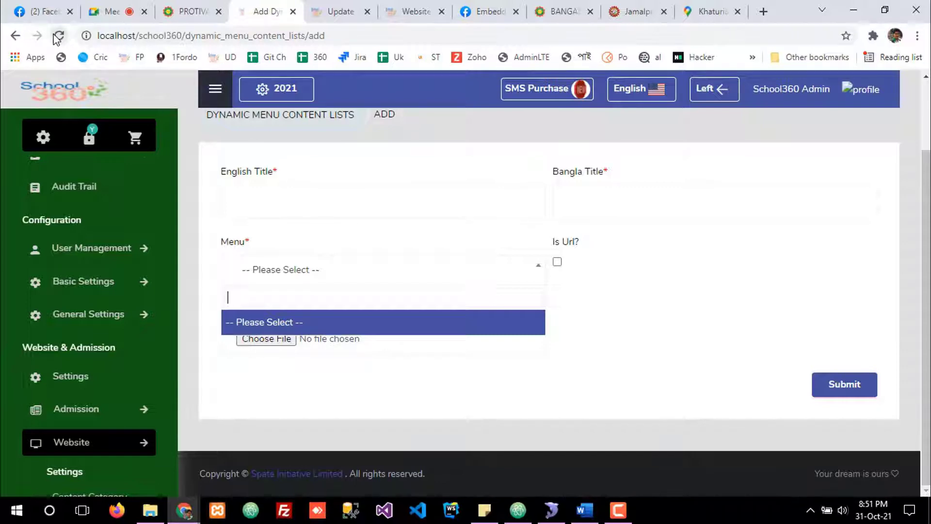
pyautogui.click(293, 270)
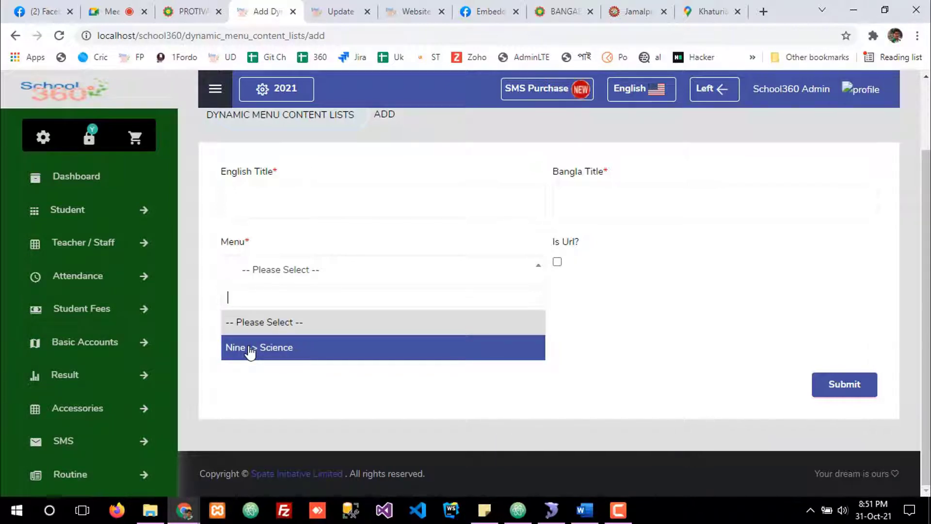
pyautogui.click(251, 349)
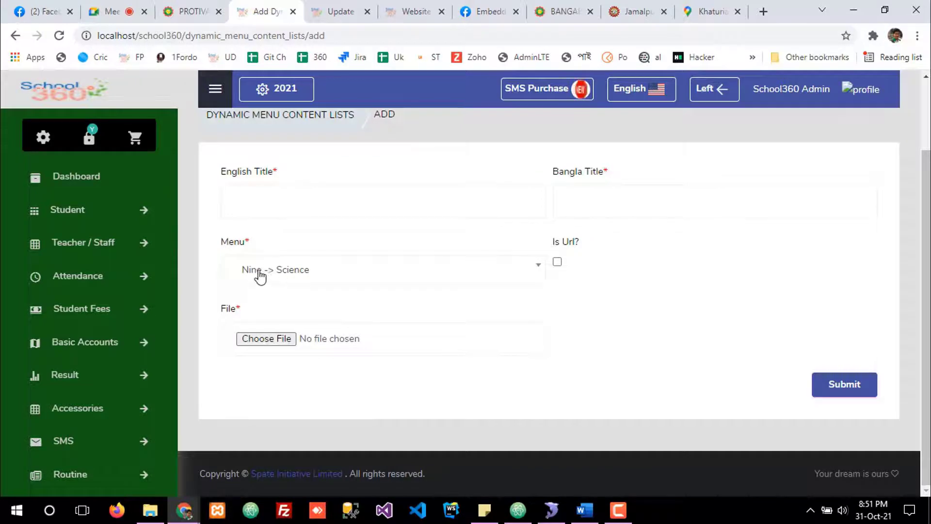
# - Enter Bangla as both the English Title and the Bangla Title of the Science content entry
pyautogui.click(262, 207)
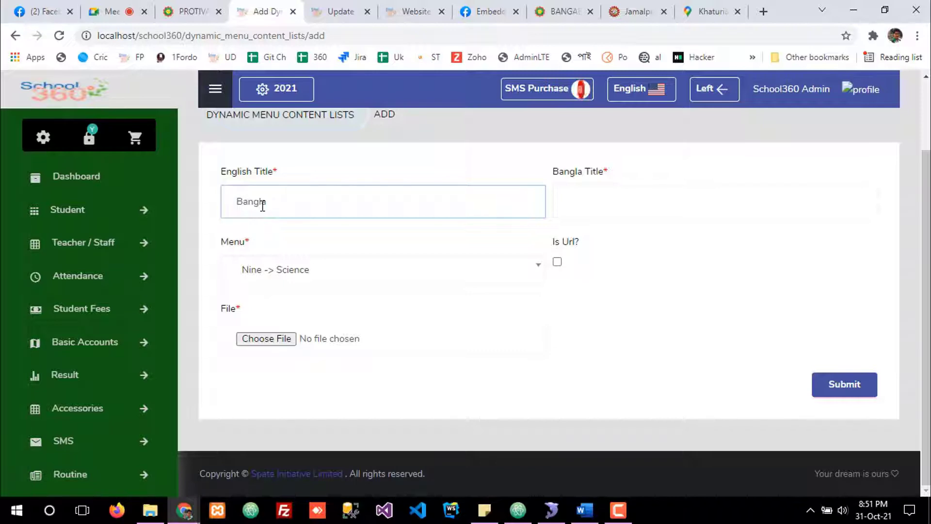
pyautogui.doubleClick(256, 204)
pyautogui.hotkey('ctrl', 'c')
pyautogui.click(635, 195)
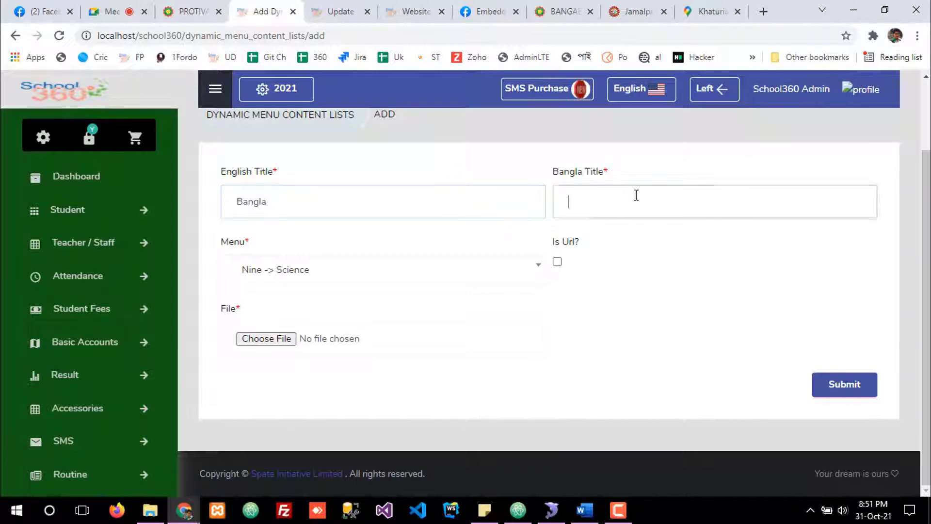
pyautogui.hotkey('ctrl', 'v')
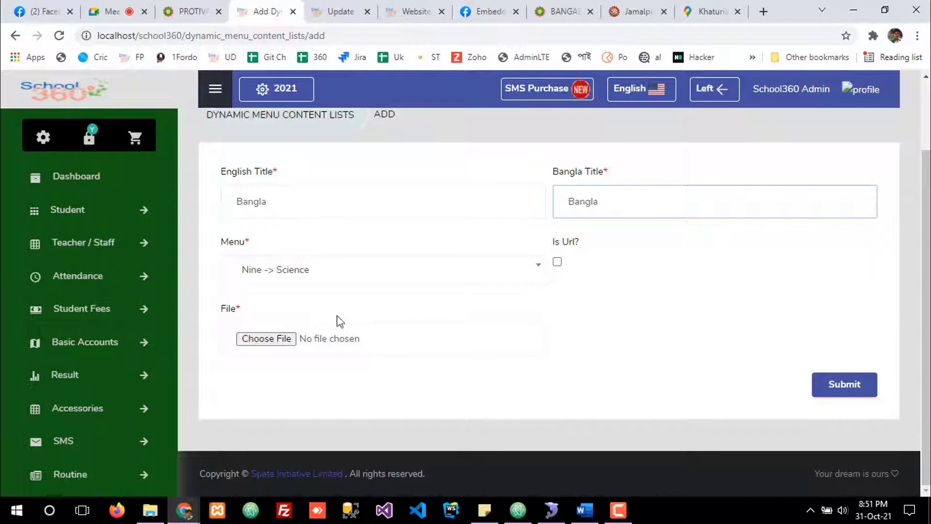
# - Attach New Microsoft Word Document.docx as the entry's file and submit the content entry
pyautogui.click(269, 338)
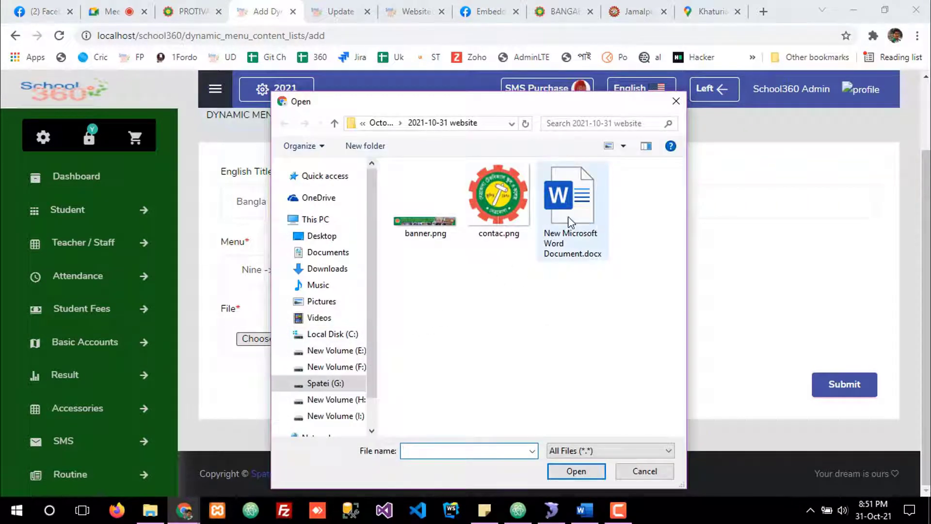
pyautogui.click(567, 211)
pyautogui.click(564, 470)
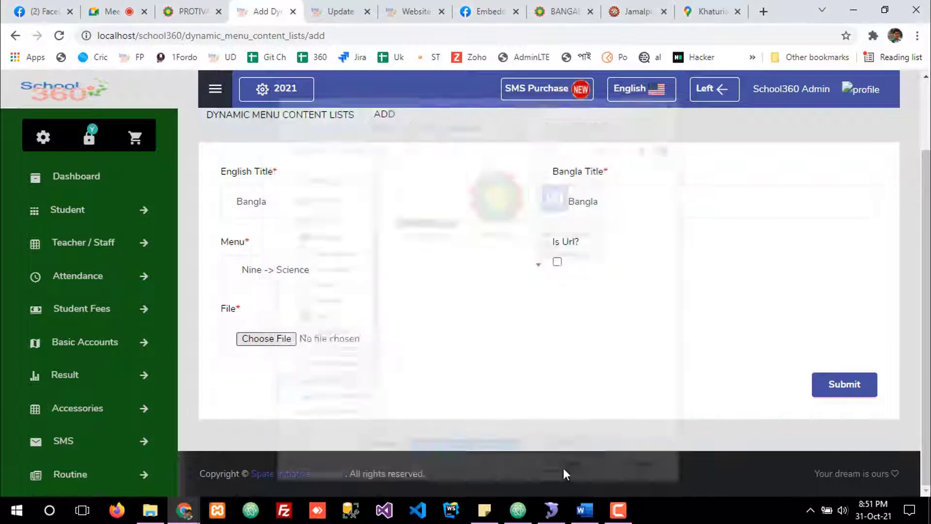
pyautogui.click(829, 388)
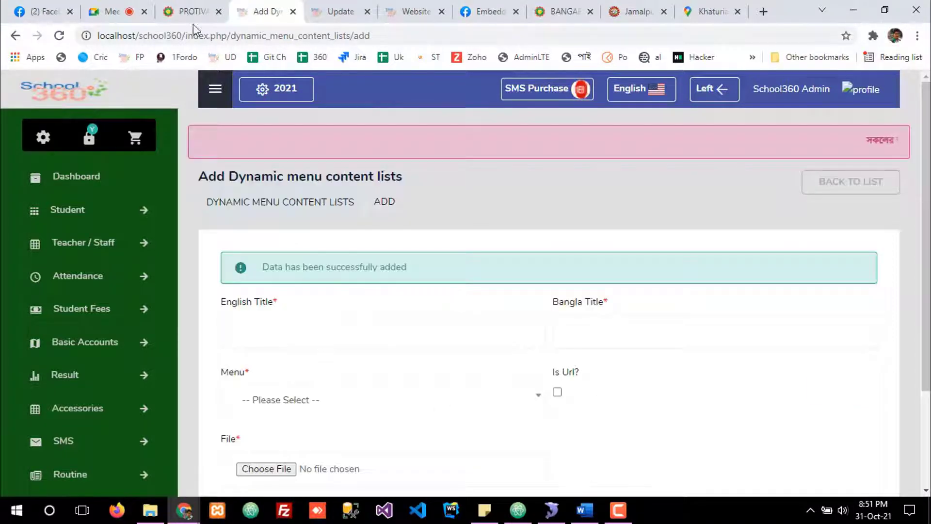
# - Reload the school homepage, open the Science page under Nine, and download the Bangla entry's file
pyautogui.click(204, 5)
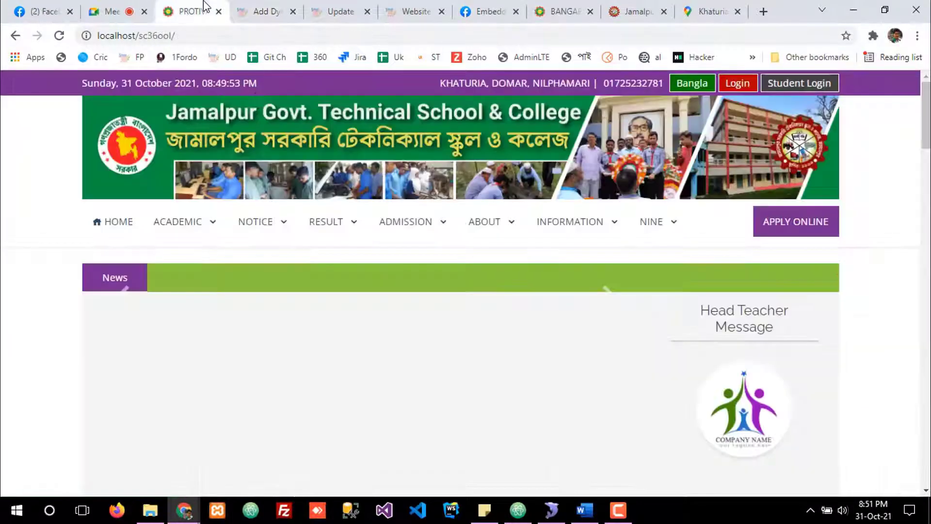
pyautogui.click(58, 35)
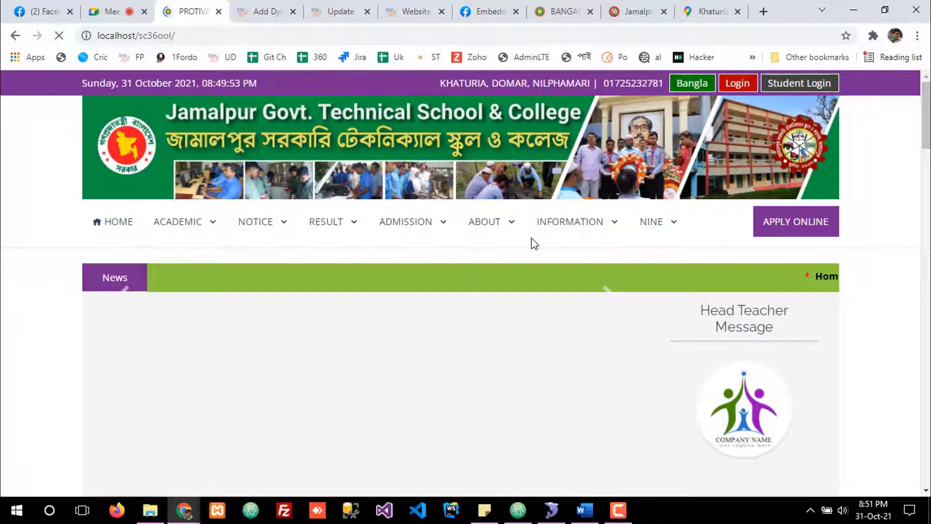
pyautogui.moveTo(652, 223)
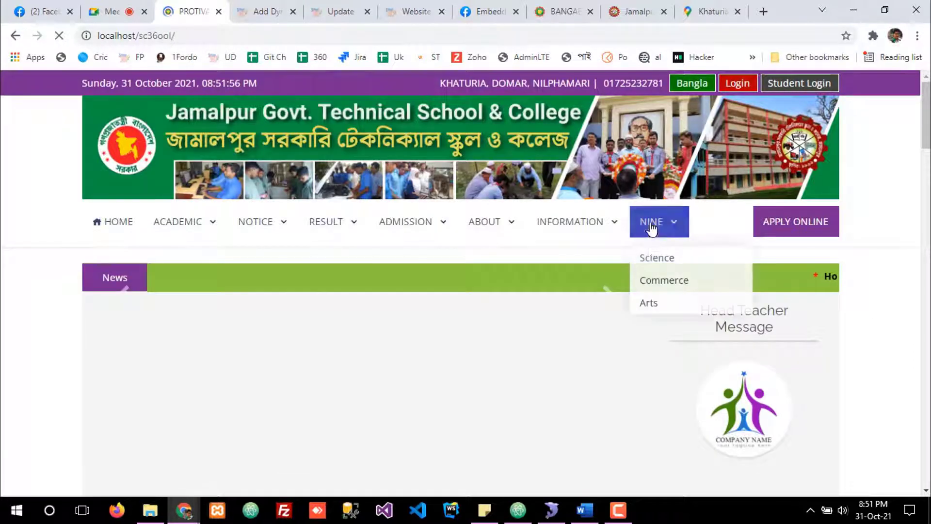
pyautogui.click(657, 263)
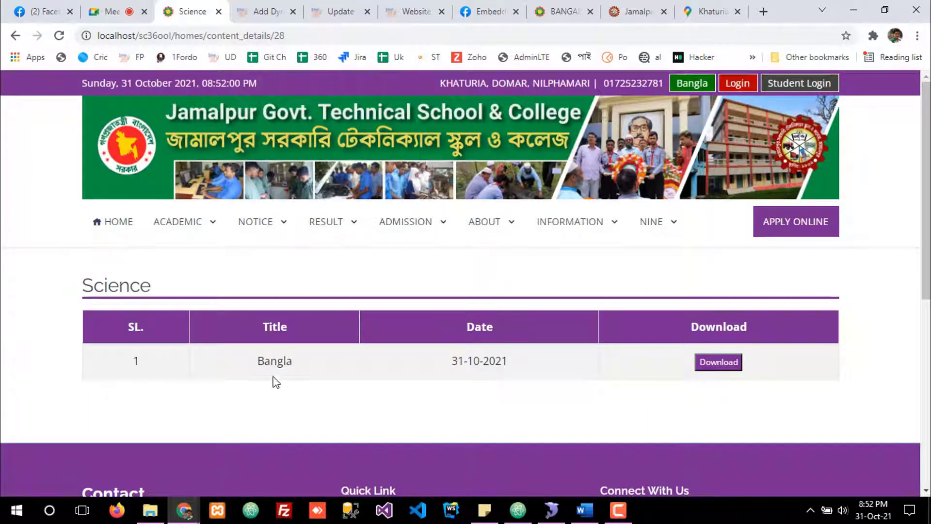
pyautogui.moveTo(282, 355); pyautogui.dragTo(287, 361)
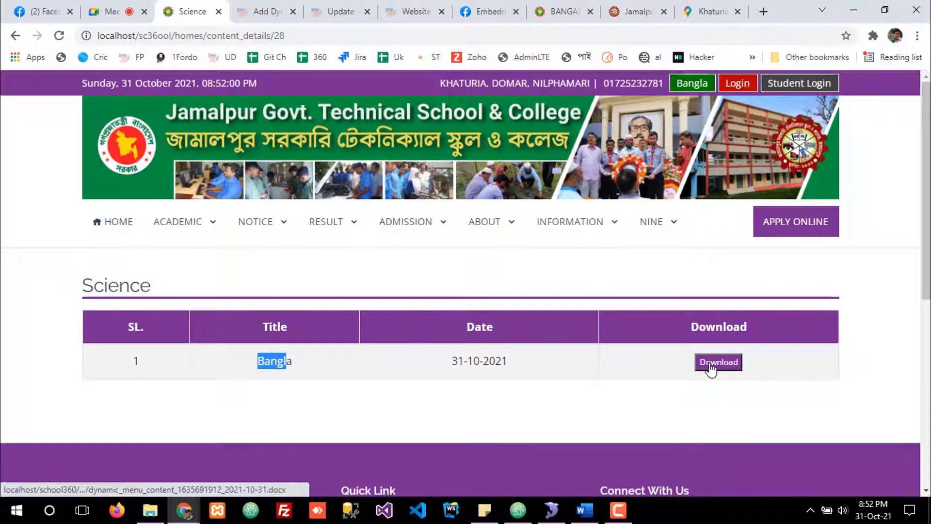
pyautogui.click(711, 368)
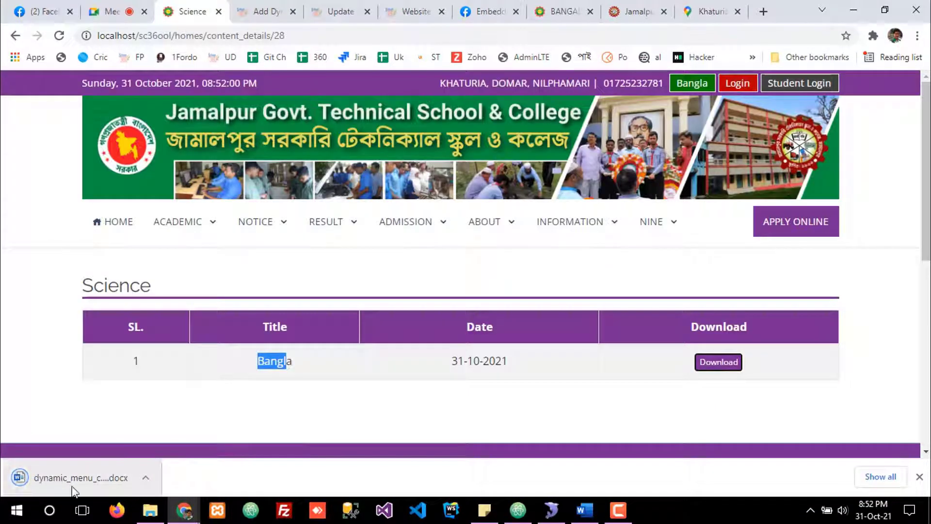
pyautogui.click(275, 10)
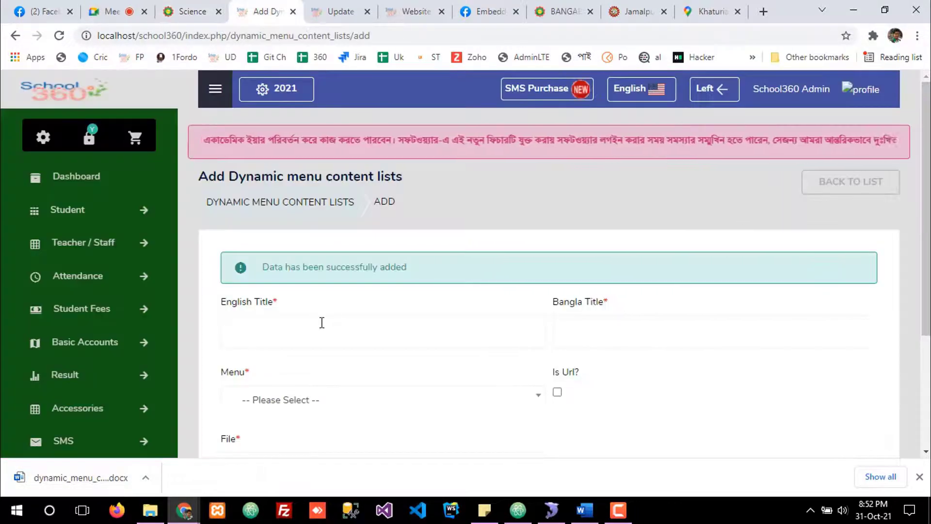
pyautogui.scroll(-3, 321, 323)
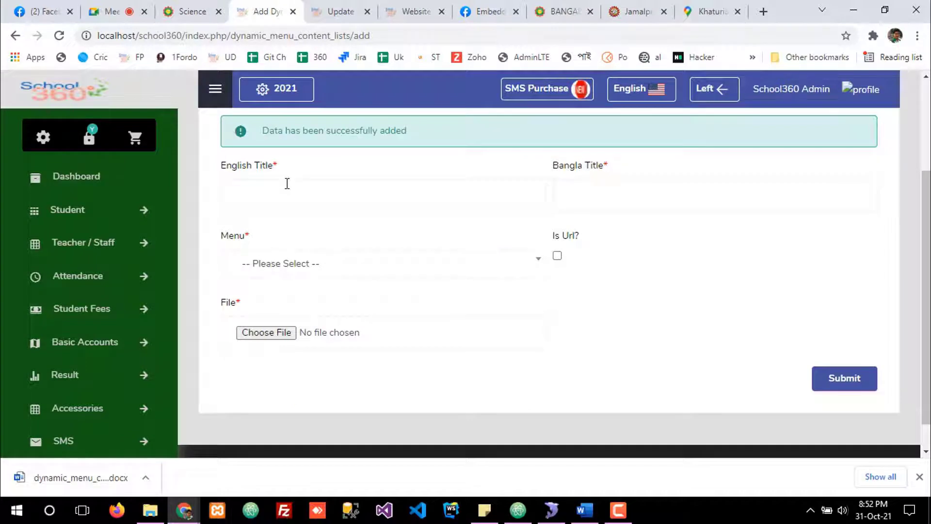
pyautogui.hotkey('ctrl', 'shift', 'Tab')
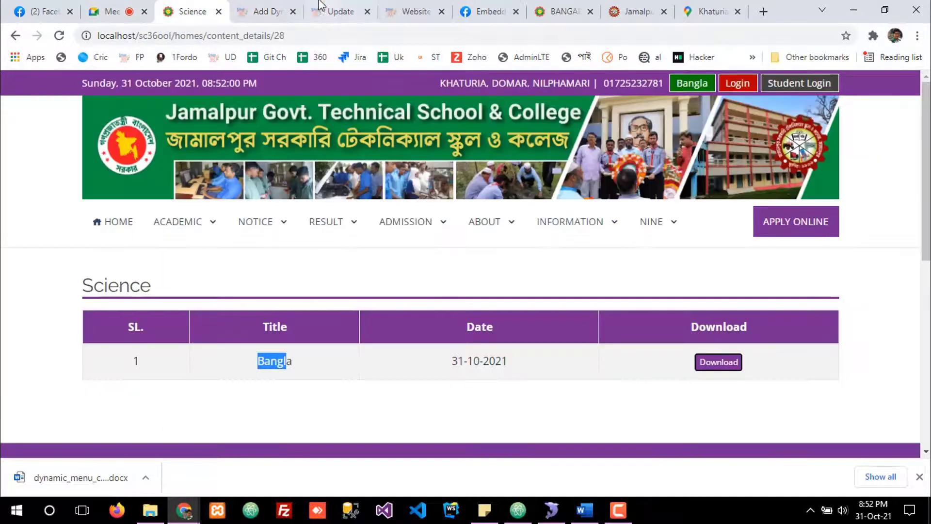
pyautogui.click(269, 11)
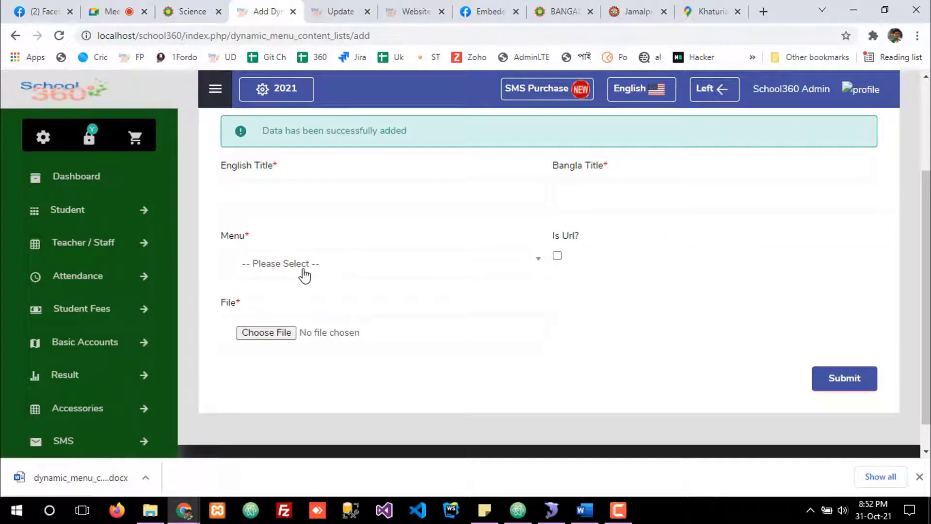
pyautogui.click(186, 5)
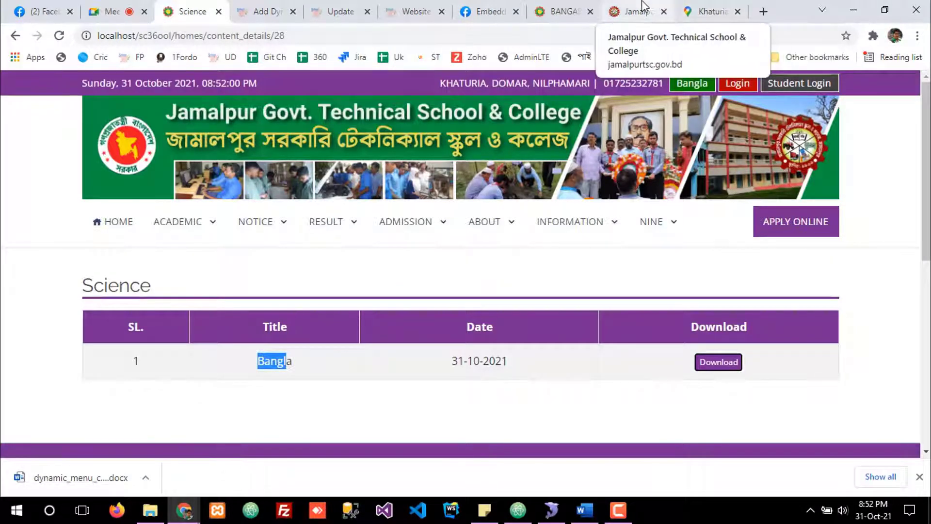
# - Copy the web address jamalpurtsc.gov.bd from the already open Jamalpur Govt. Technical School & College site
pyautogui.click(652, 12)
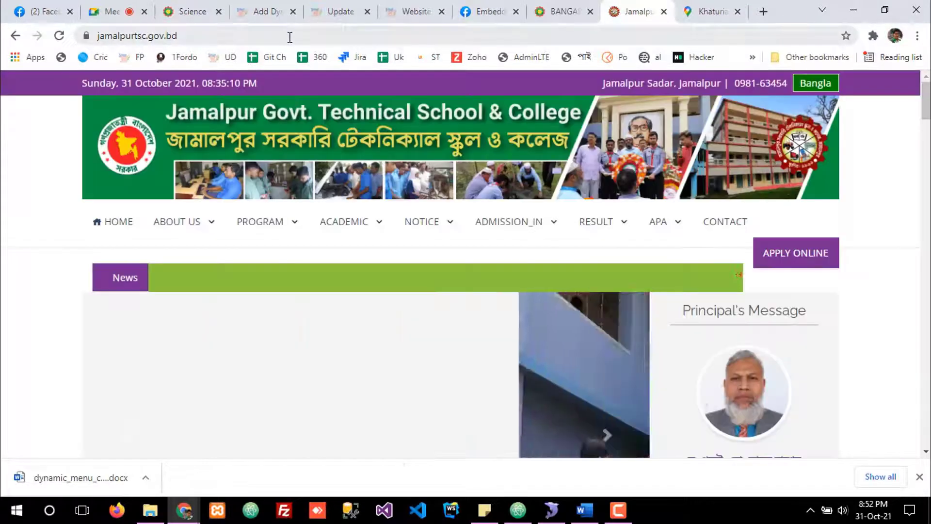
pyautogui.click(290, 36)
pyautogui.click(255, 11)
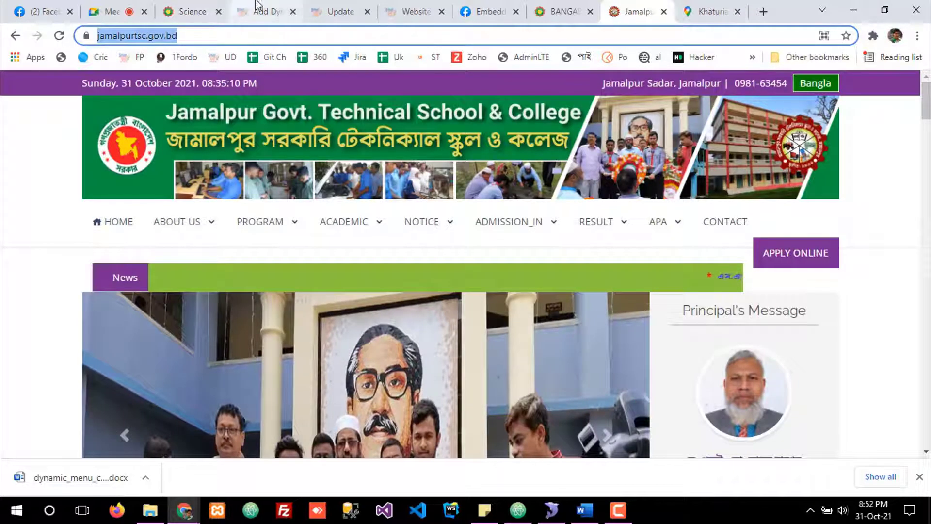
# - Enter Important Govt Link as the new content entry's English Title and select Nine -> Science as its menu
pyautogui.click(286, 202)
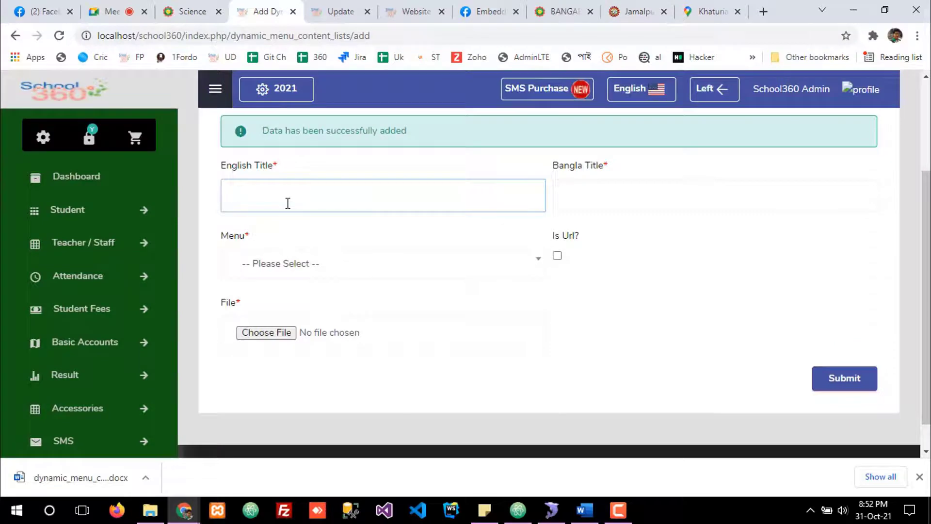
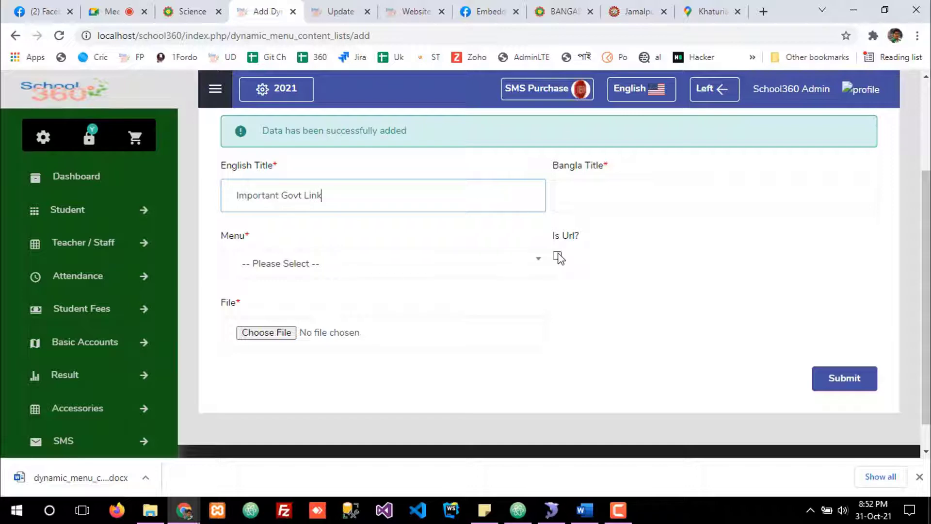
pyautogui.click(357, 270)
pyautogui.click(257, 341)
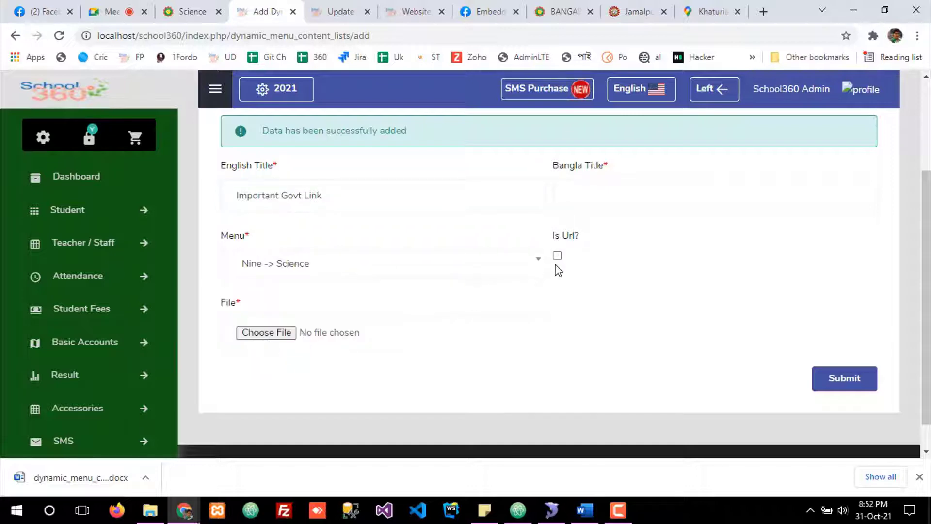
pyautogui.click(557, 255)
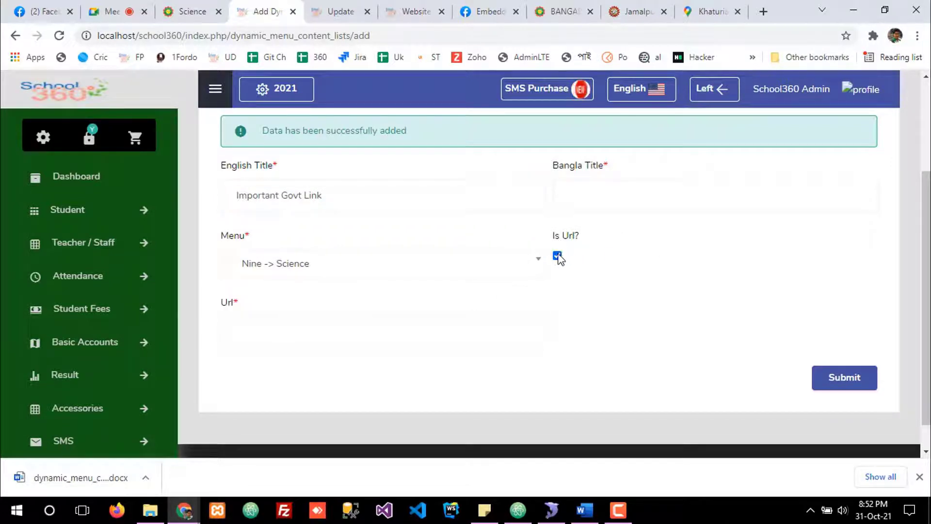
pyautogui.click(279, 339)
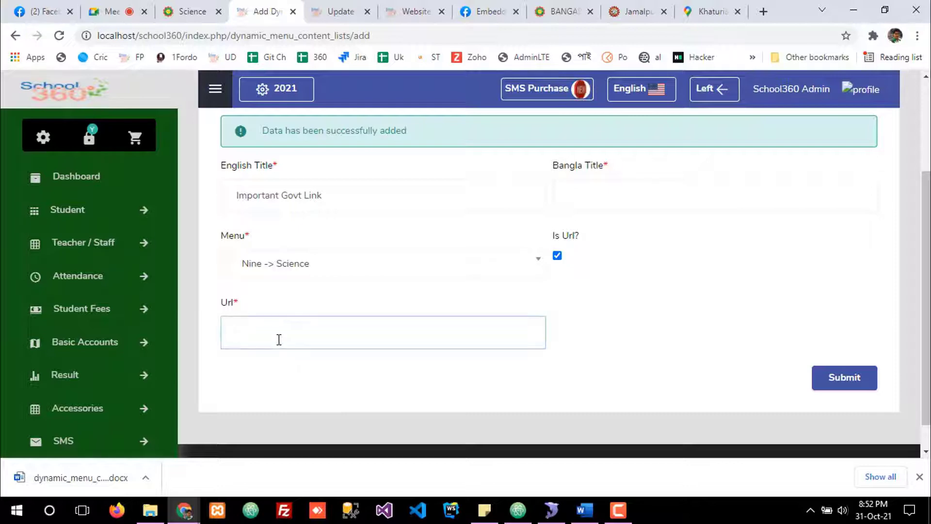
# - Copy the English Title Important Govt Link into the Bangla Title and submit the content entry
pyautogui.click(577, 183)
pyautogui.moveTo(427, 188); pyautogui.dragTo(223, 204)
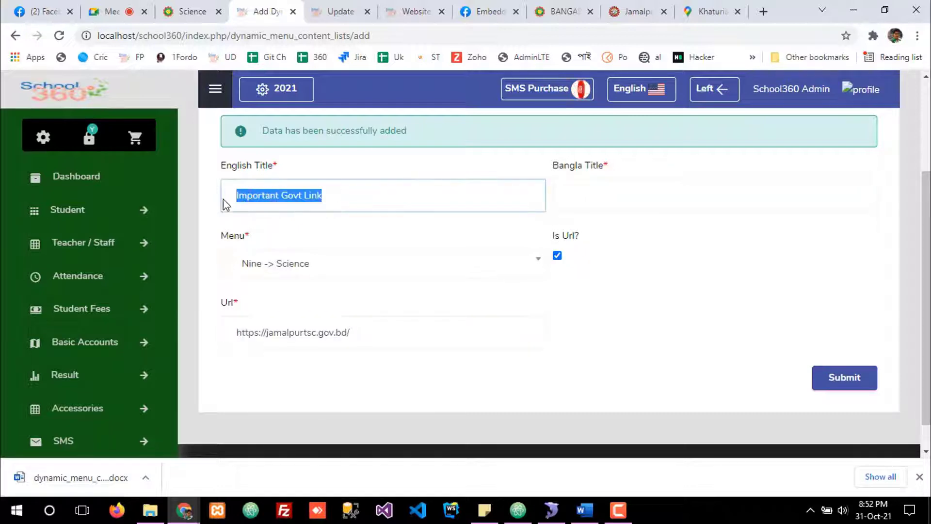
pyautogui.hotkey('ctrl', 'c')
pyautogui.click(668, 189)
pyautogui.hotkey('ctrl', 'v')
pyautogui.click(842, 394)
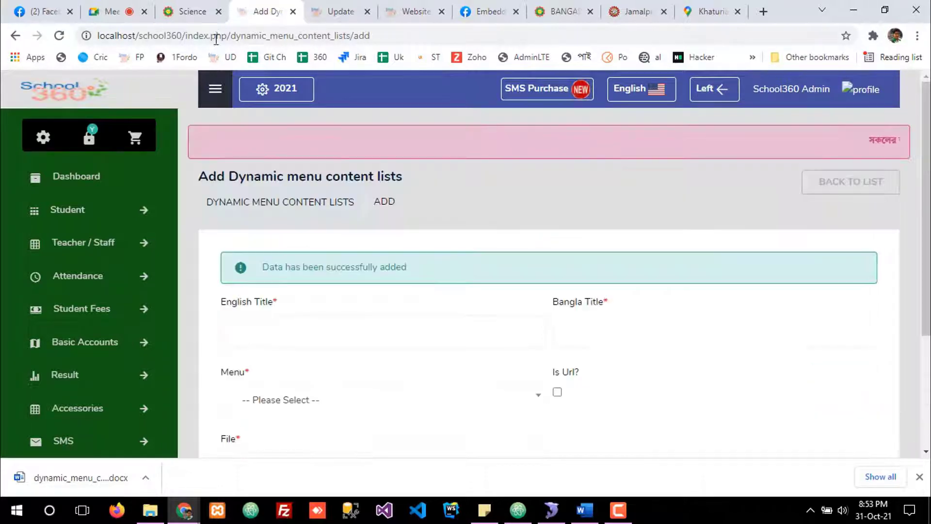
# - Reload the school site's Science page, open the Important Govt Link entry, and close the linked site
pyautogui.click(204, 8)
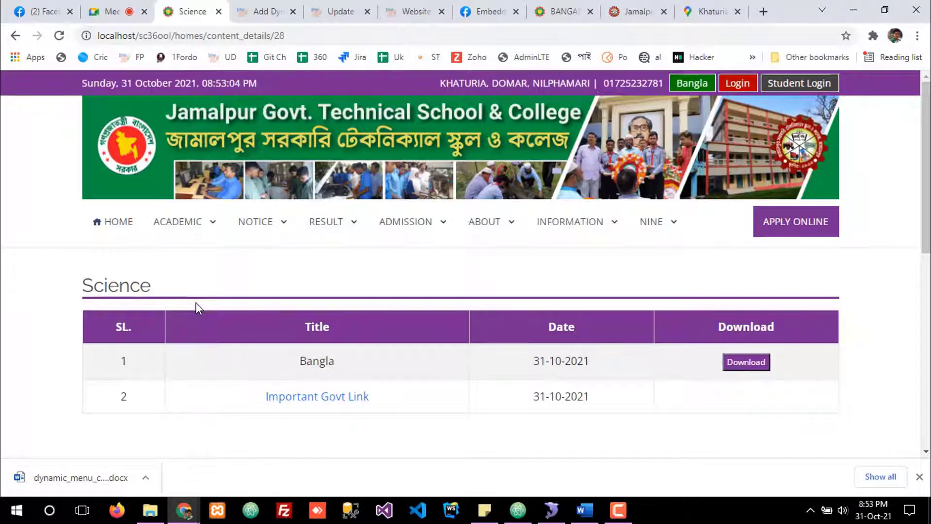
pyautogui.scroll(-4, 196, 307)
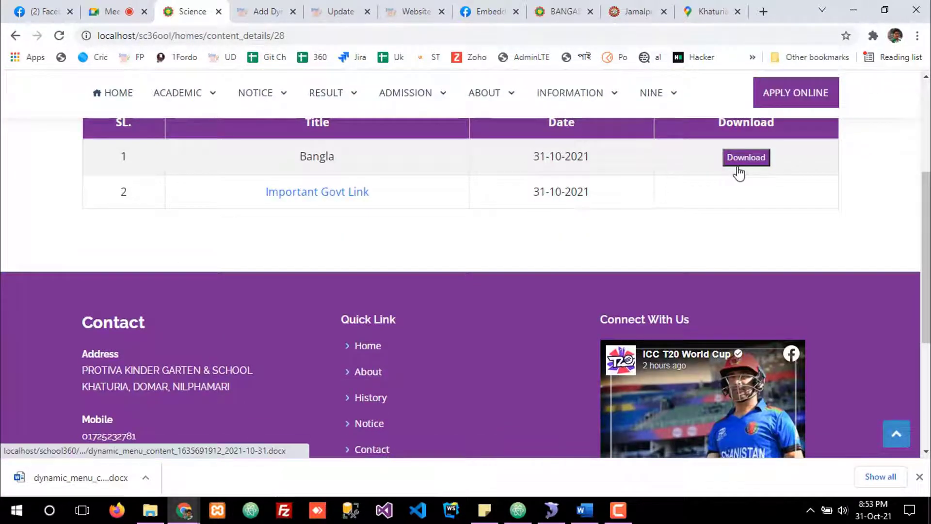
pyautogui.scroll(1, 776, 238)
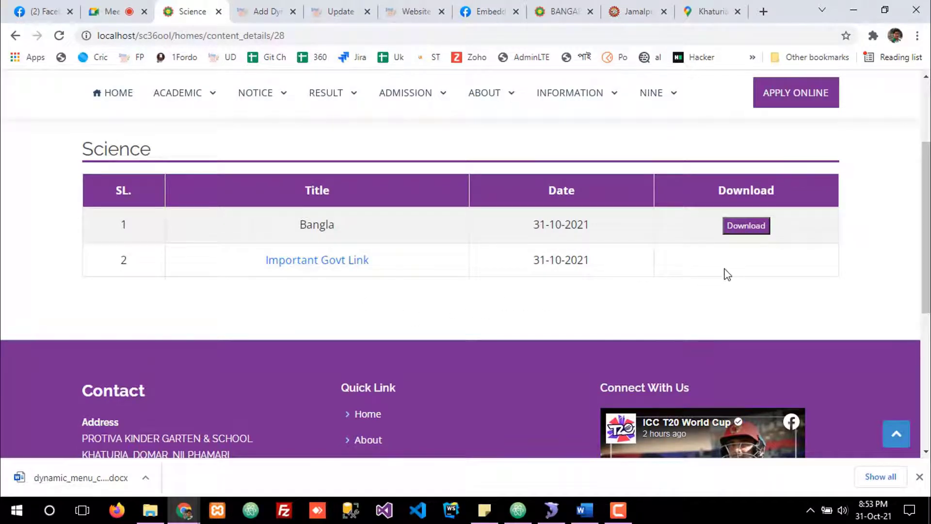
pyautogui.click(288, 267)
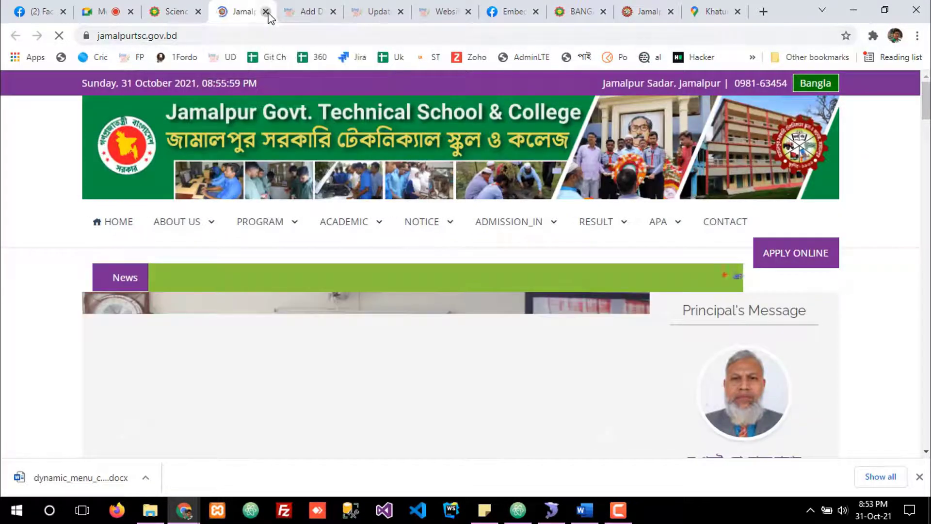
pyautogui.hotkey('ctrl', 'w')
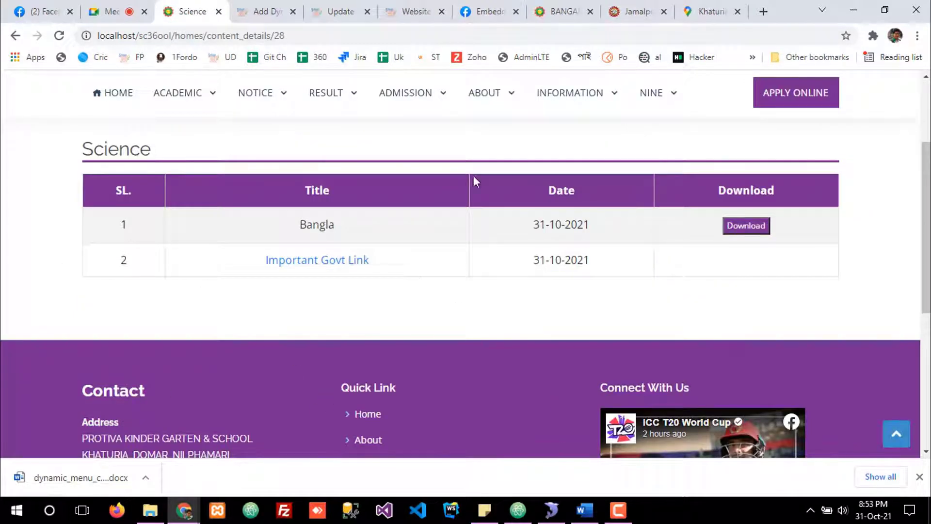
# - Open the list of dynamic menu content entries and compare it with the school site's Science page
pyautogui.click(281, 16)
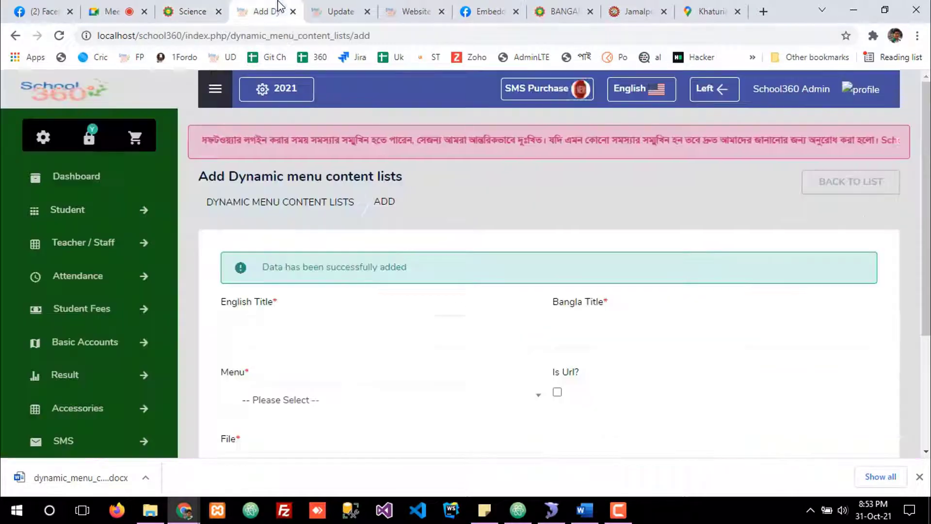
pyautogui.scroll(-3, 346, 346)
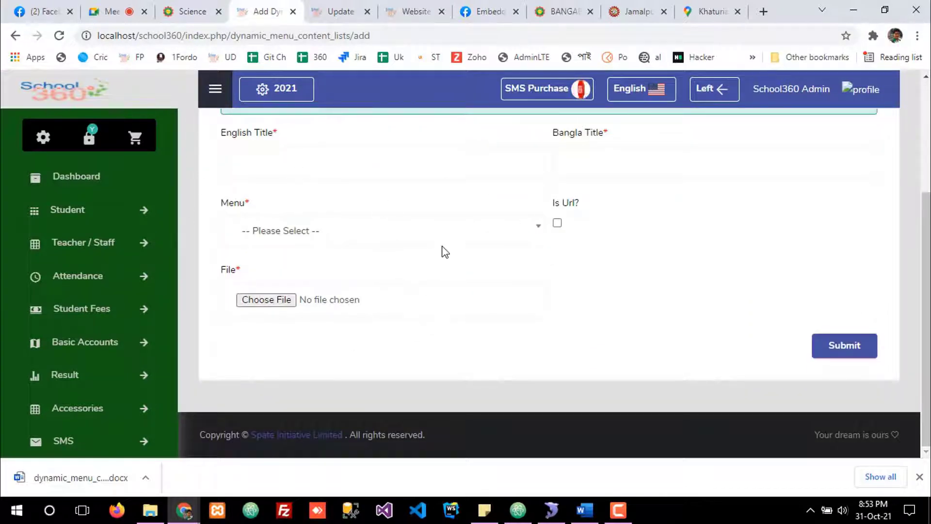
pyautogui.scroll(3, 543, 262)
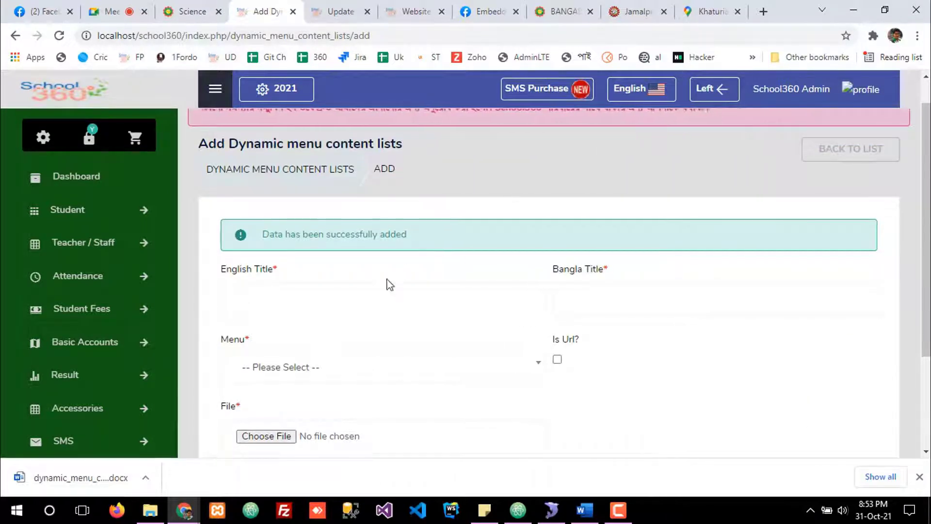
pyautogui.click(852, 156)
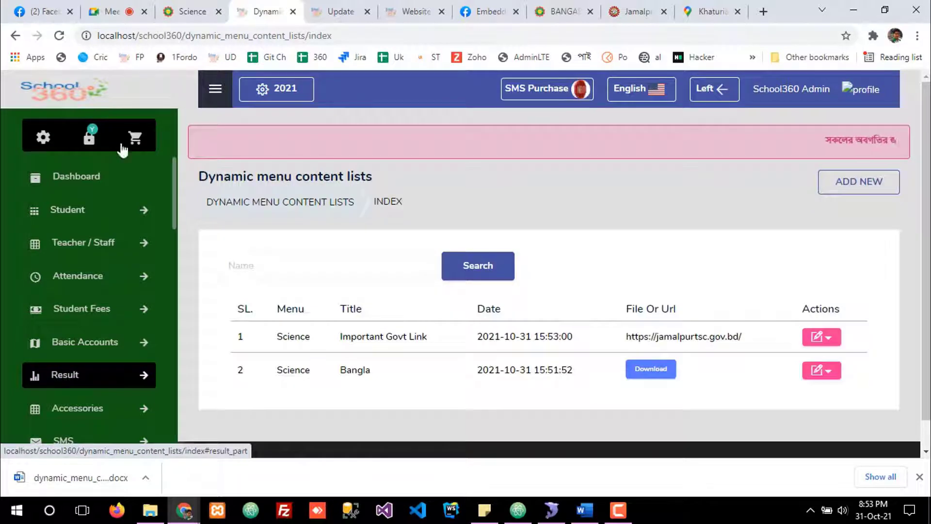
pyautogui.click(190, 10)
pyautogui.scroll(3, 594, 169)
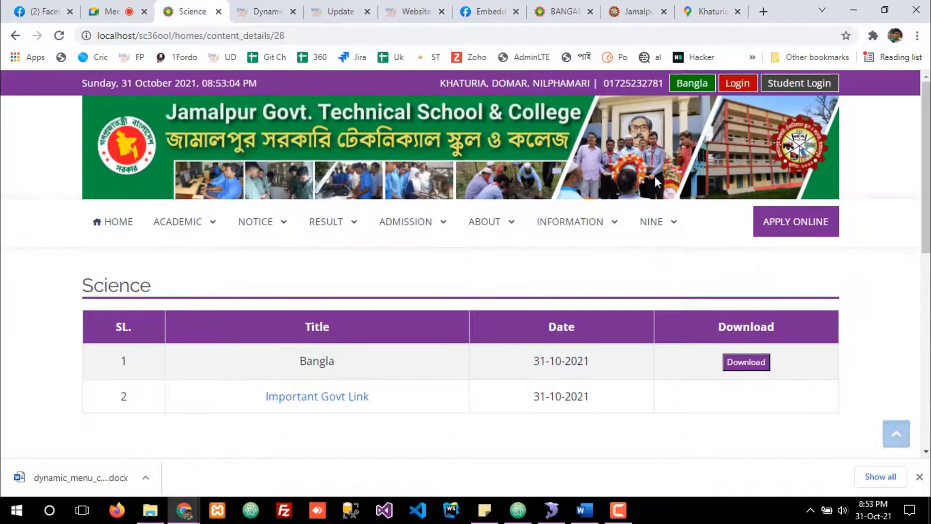
pyautogui.click(238, 10)
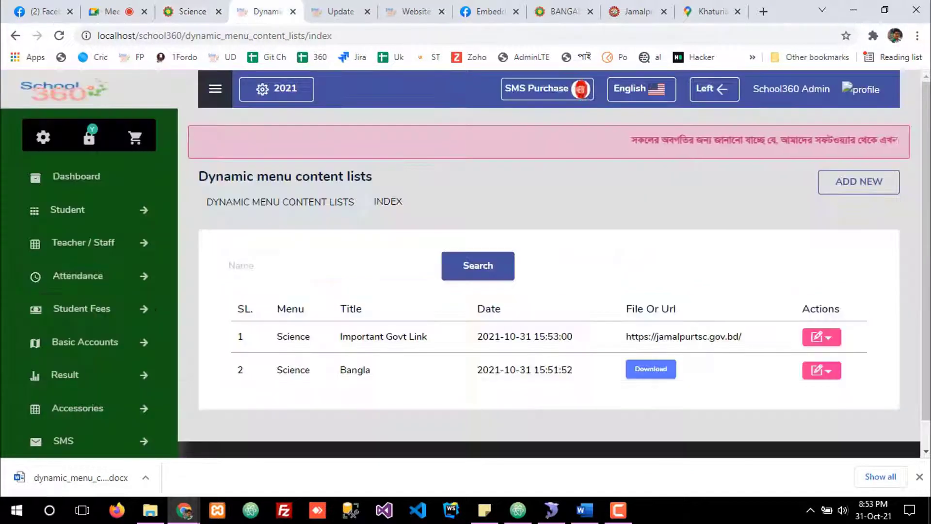
# - Open the website settings' Menu Content Paragraph section and start a new paragraph entry
pyautogui.scroll(-6, 68, 392)
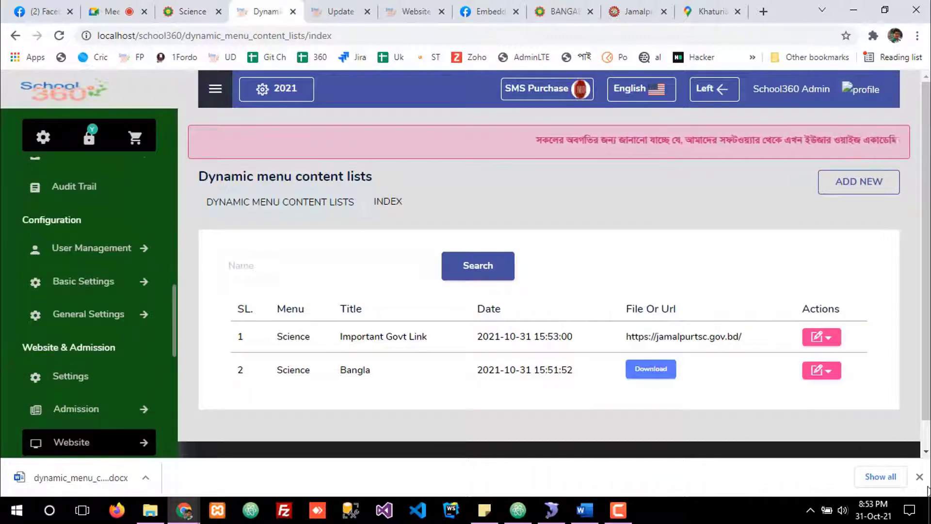
pyautogui.scroll(-5, 29, 375)
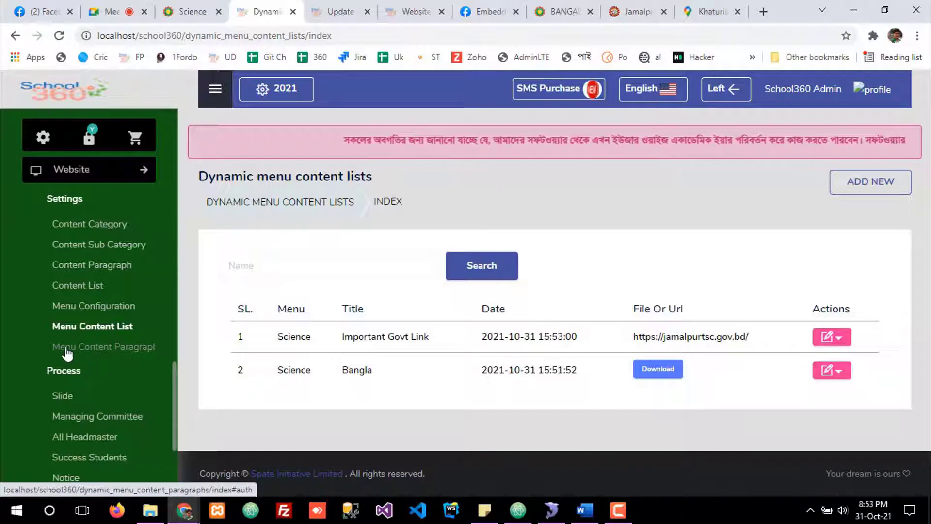
pyautogui.click(96, 349)
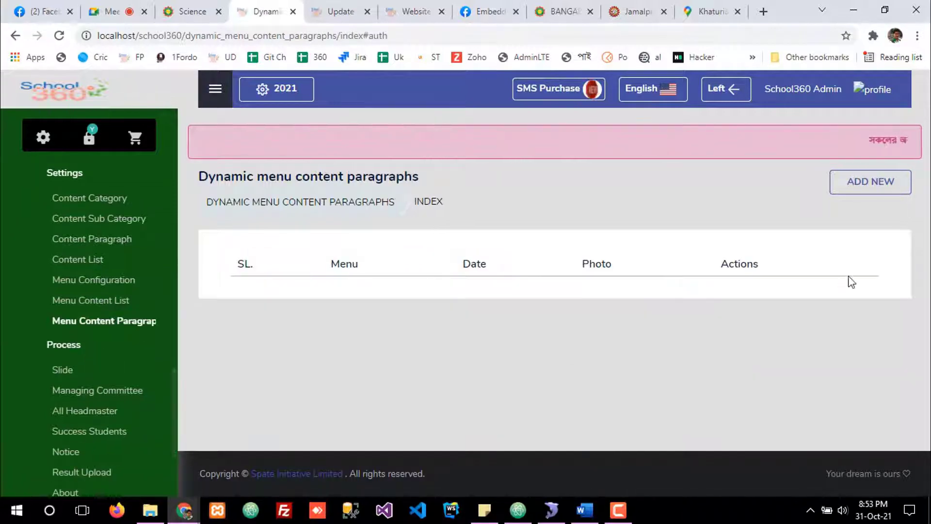
pyautogui.click(854, 189)
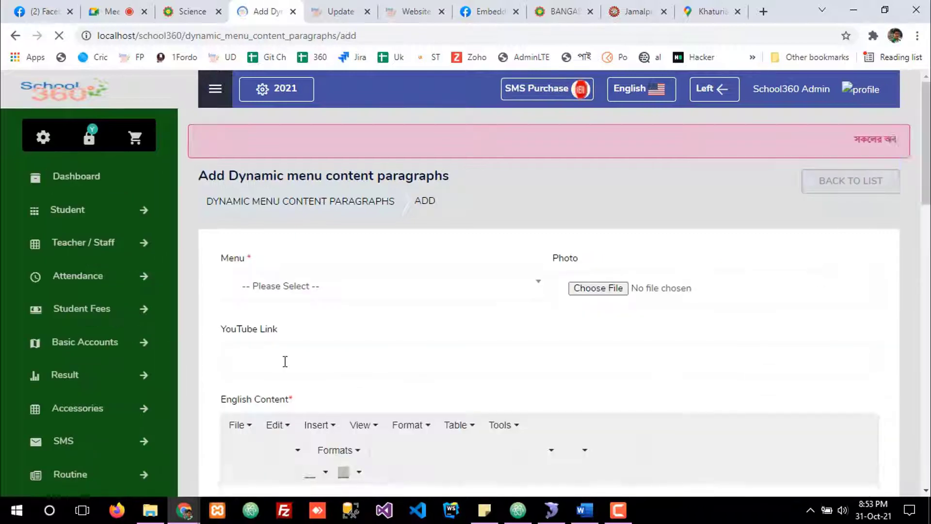
pyautogui.scroll(-3, 313, 240)
pyautogui.scroll(3, 407, 366)
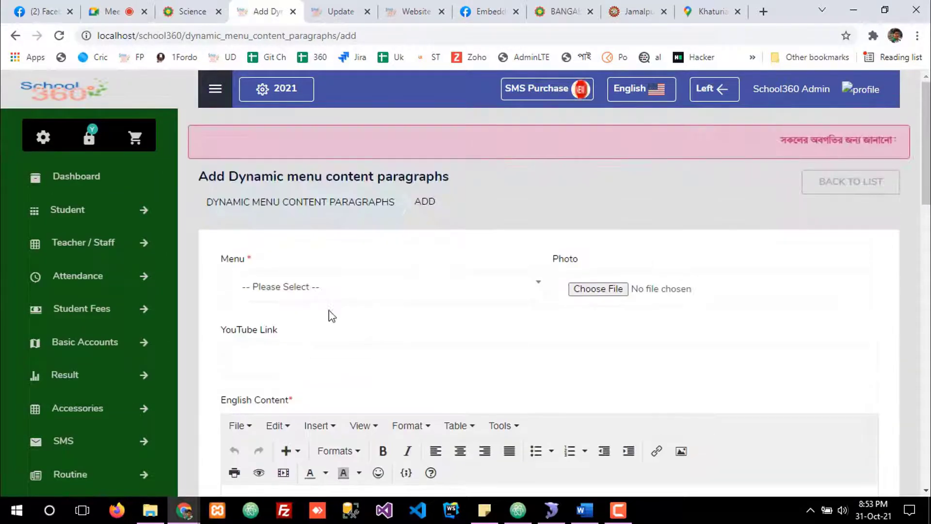
# - Select Nine -> Arts as the paragraph entry's menu and attach contac.png as its photo
pyautogui.click(303, 296)
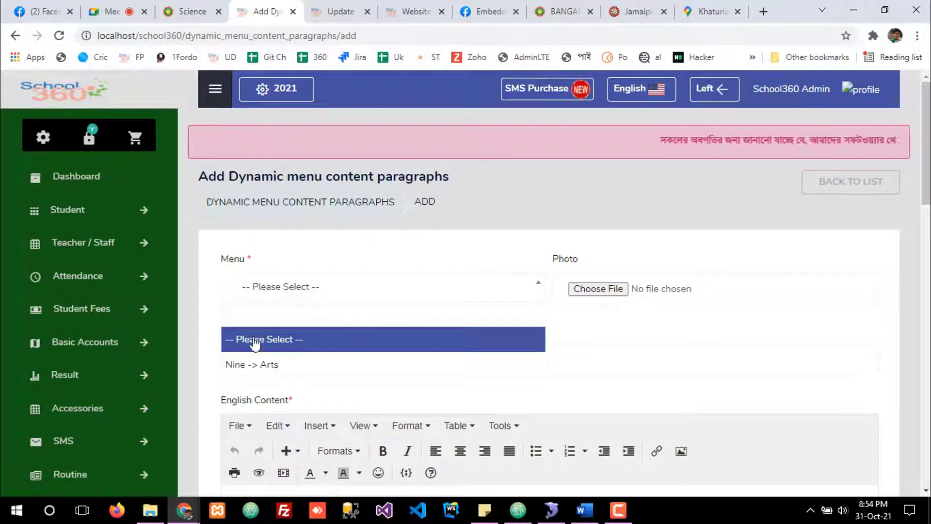
pyautogui.click(242, 365)
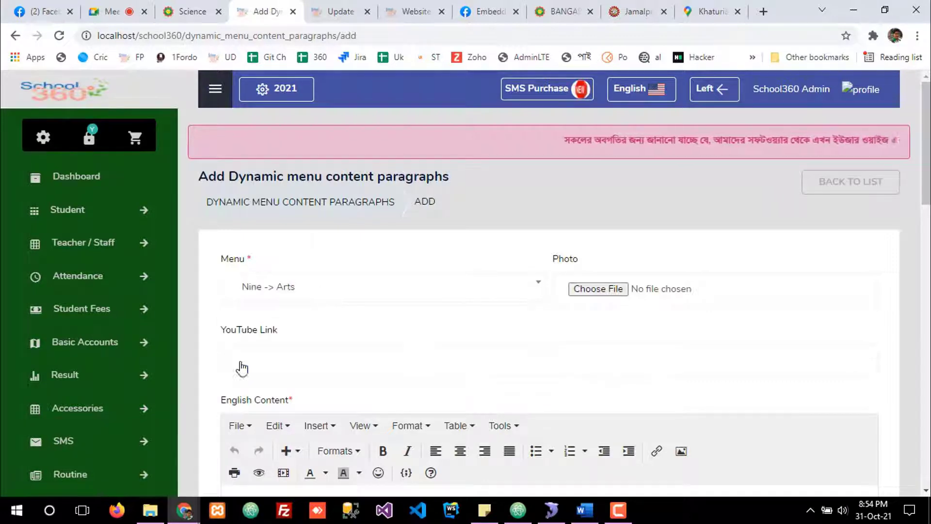
pyautogui.scroll(-3, 420, 216)
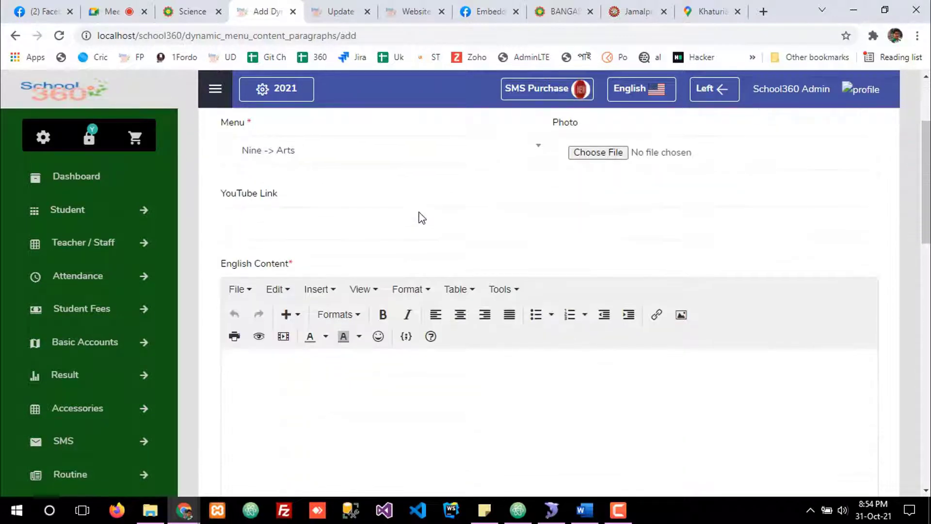
pyautogui.click(609, 152)
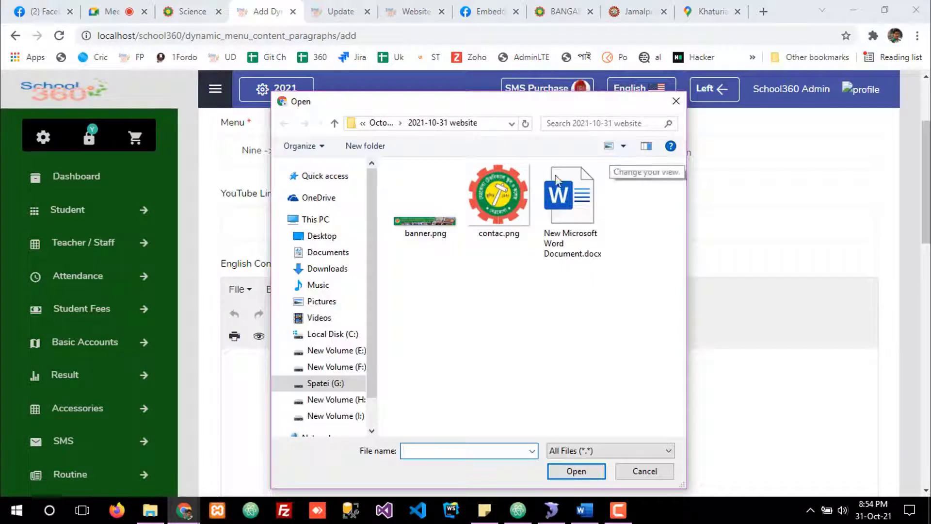
pyautogui.click(499, 193)
pyautogui.click(580, 473)
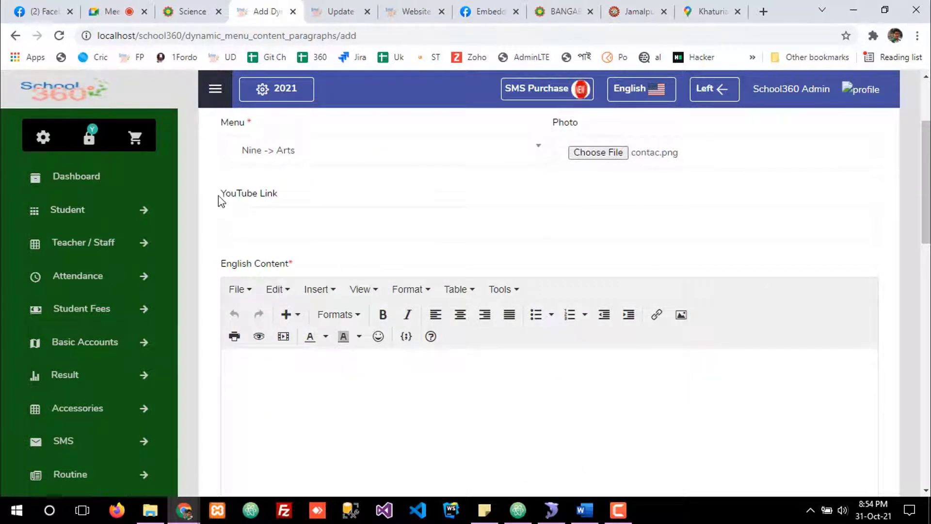
# - Review the paragraph form's English Content editor and the rest of the form beneath it
pyautogui.scroll(-3, 279, 199)
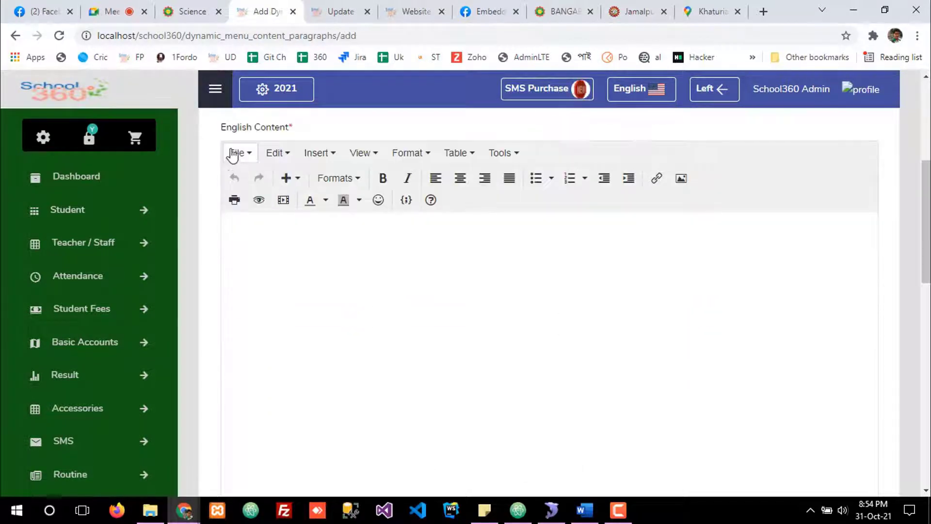
pyautogui.moveTo(224, 132); pyautogui.dragTo(290, 129)
pyautogui.click(324, 326)
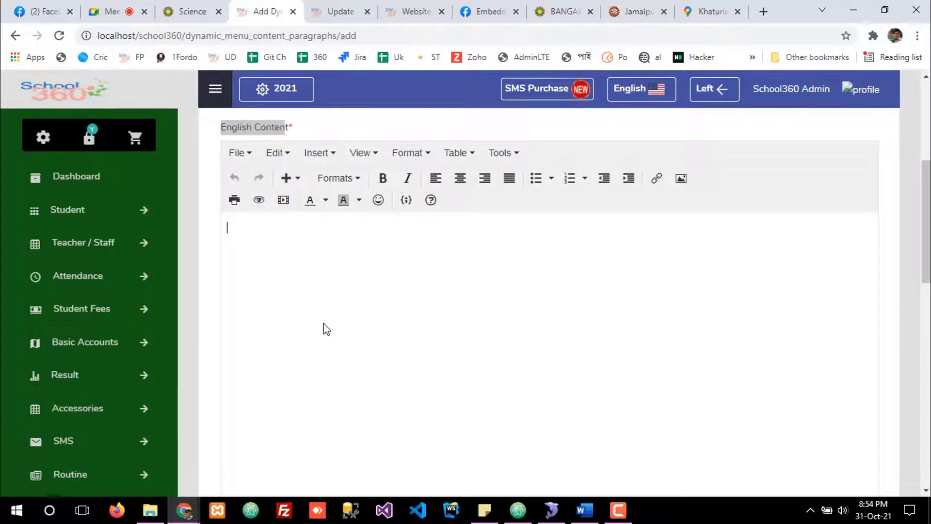
pyautogui.scroll(-5, 319, 320)
pyautogui.scroll(-3, 319, 320)
pyautogui.scroll(7, 310, 312)
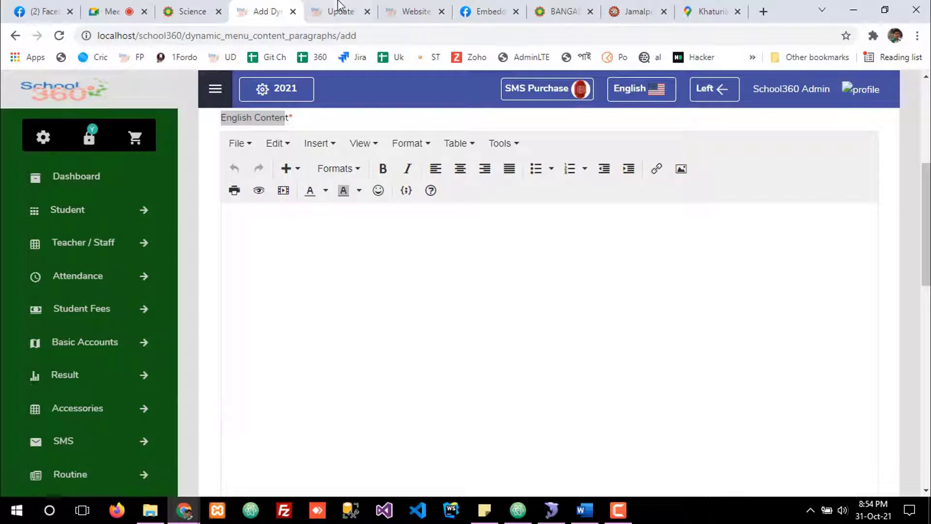
# - Open the APA Policy page on the Jamalpur Govt. Technical School & College site
pyautogui.click(645, 10)
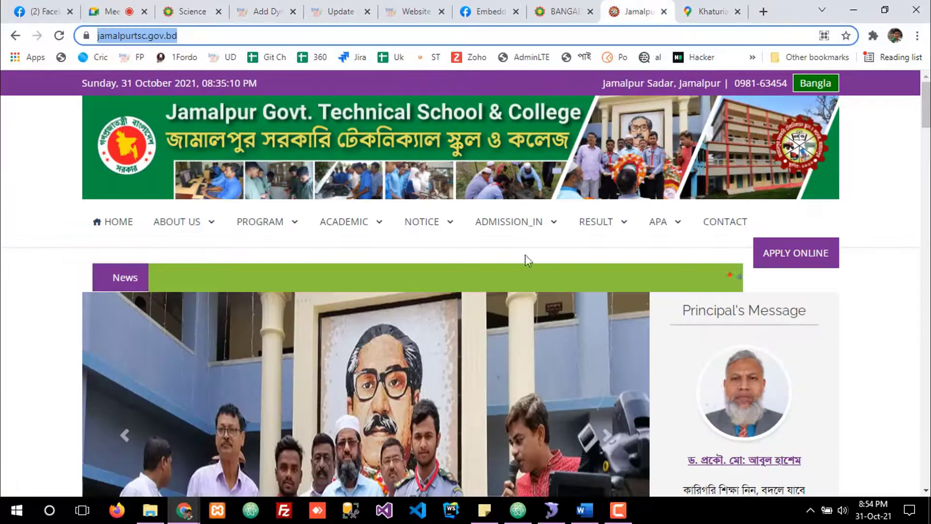
pyautogui.moveTo(670, 227)
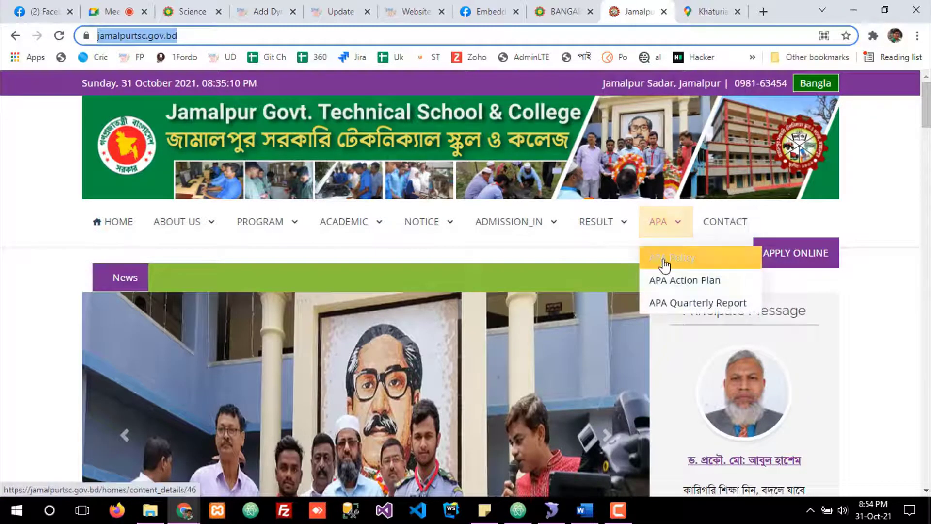
pyautogui.click(664, 265)
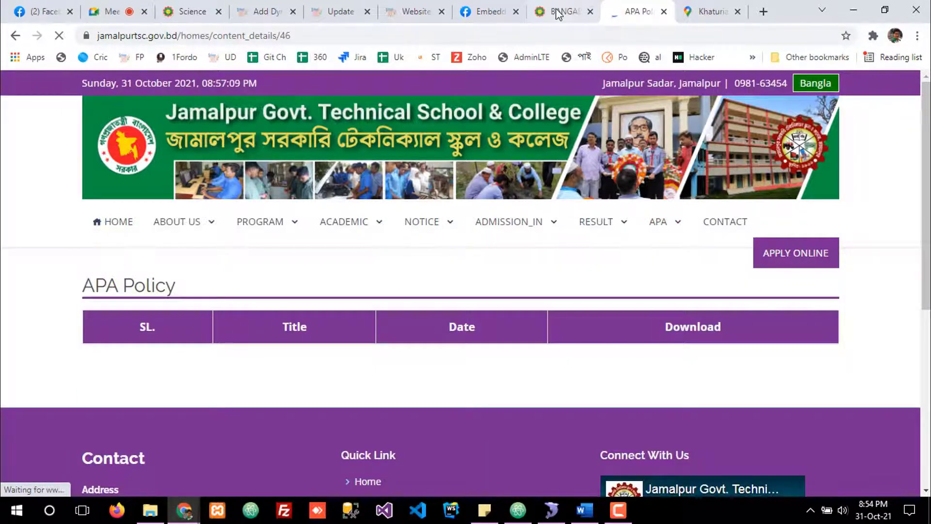
# - Open the MUKTIJUDHA CORNER page on the Netrokona Government Technical School & College site and go to its article text
pyautogui.click(557, 13)
pyautogui.scroll(20, 303, 324)
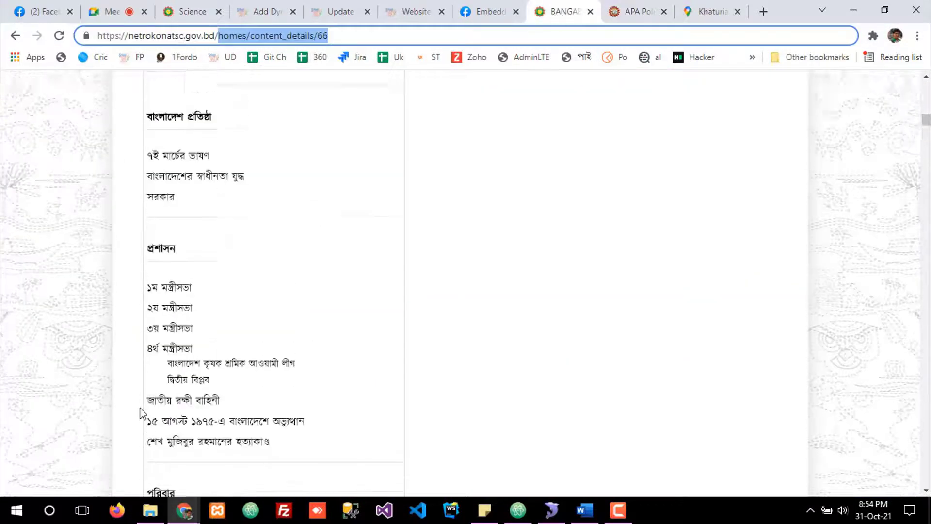
pyautogui.moveTo(919, 121); pyautogui.dragTo(919, 80)
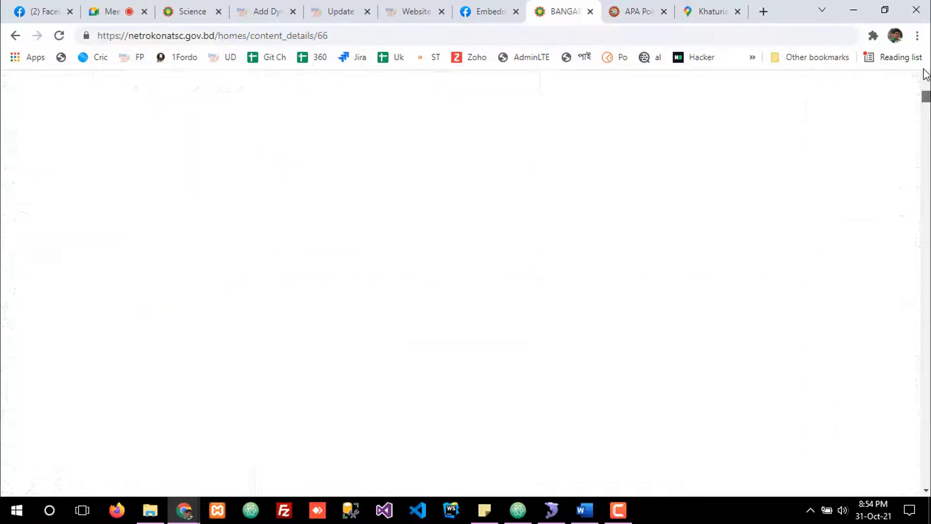
pyautogui.moveTo(577, 280)
pyautogui.moveTo(624, 281)
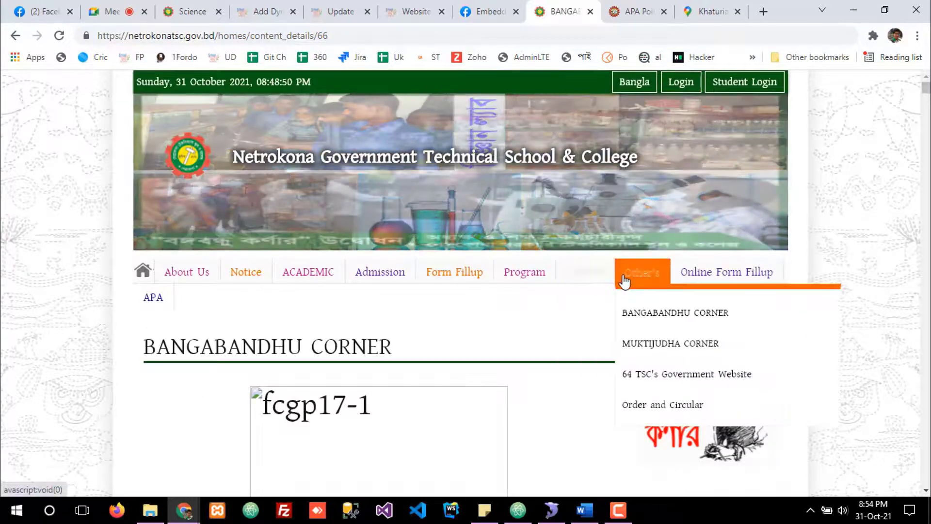
pyautogui.click(651, 347)
pyautogui.scroll(-15, 371, 303)
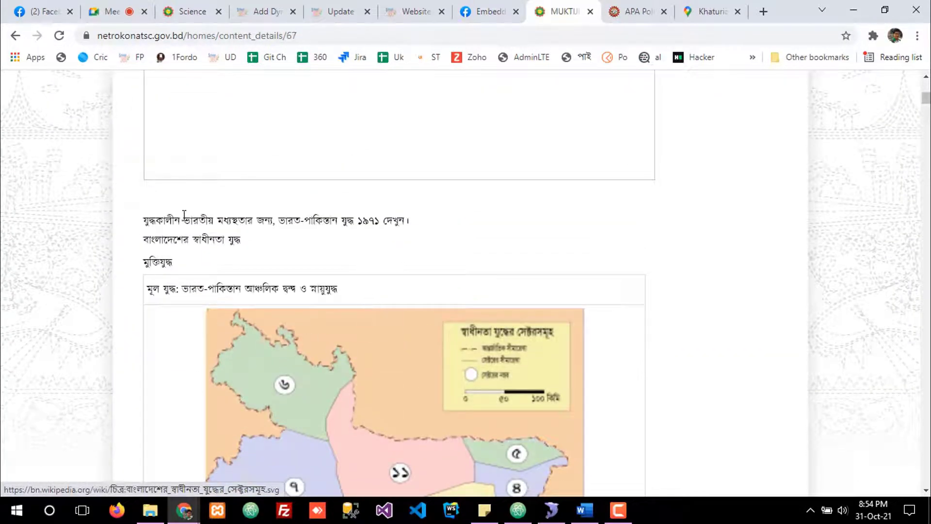
# - Select and copy the three caption rows beginning with "প্রথম সারি:" beneath the article's photo collage
pyautogui.moveTo(164, 237); pyautogui.dragTo(179, 254)
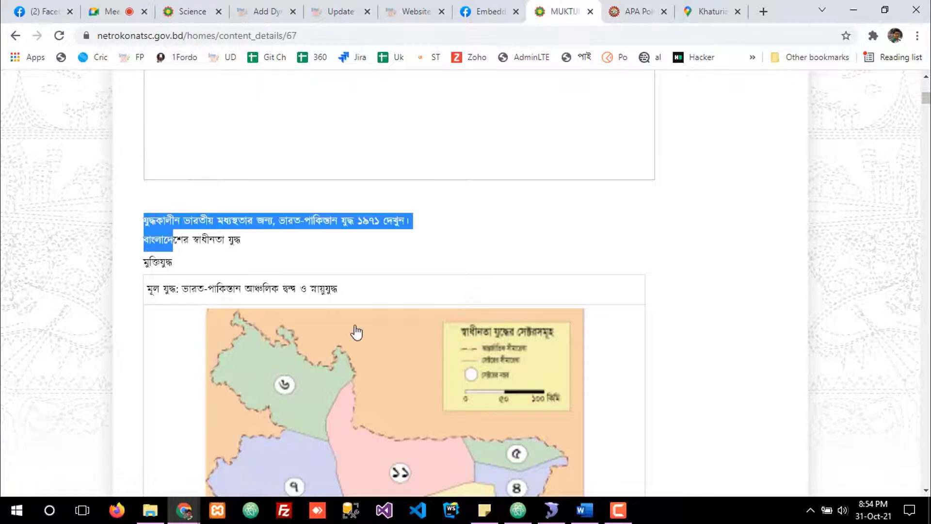
pyautogui.scroll(-10, 357, 328)
pyautogui.scroll(13, 357, 329)
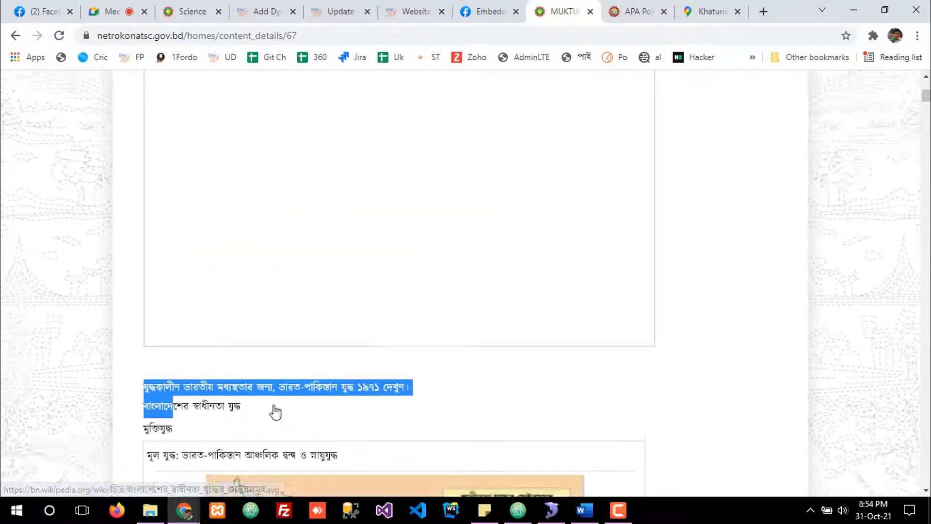
pyautogui.scroll(-5, 274, 409)
pyautogui.keyDown('shift'); pyautogui.click(218, 198); pyautogui.keyUp('shift')
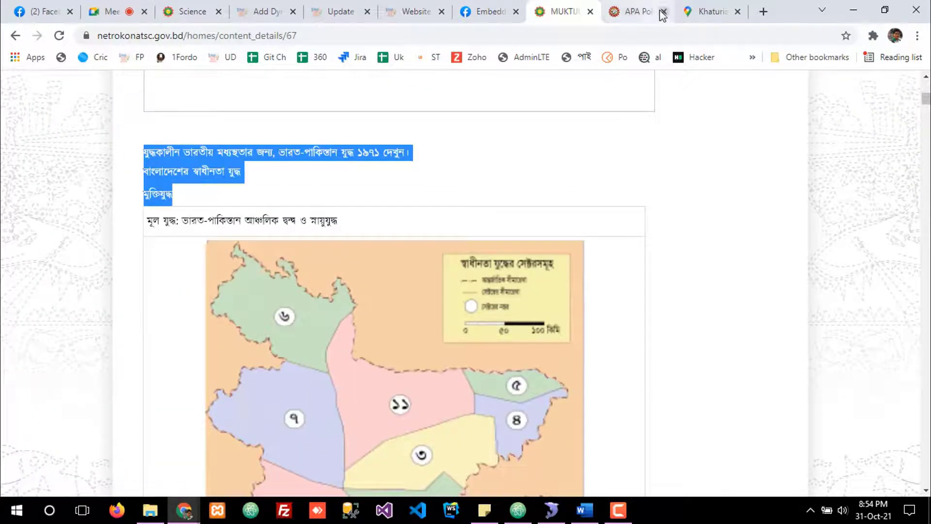
pyautogui.scroll(-20, 291, 261)
pyautogui.scroll(5, 291, 260)
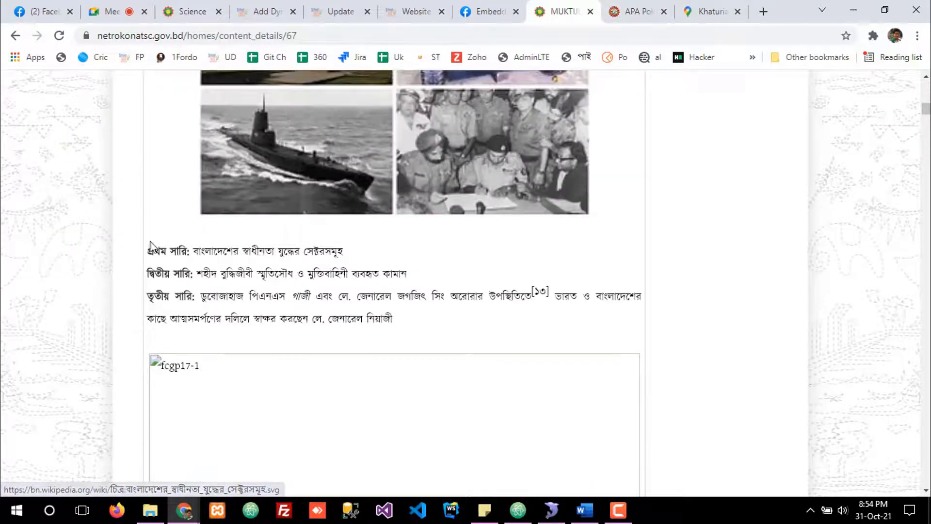
pyautogui.moveTo(148, 245); pyautogui.dragTo(397, 331)
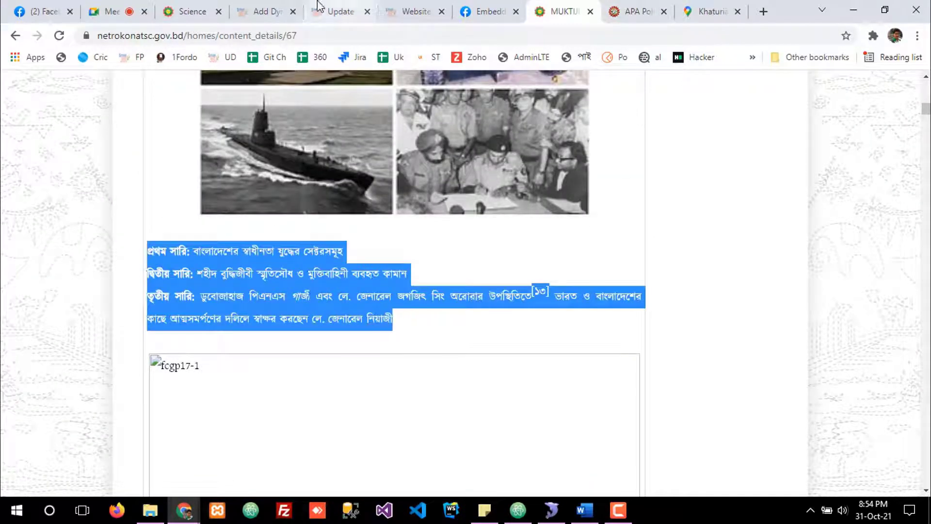
# - Paste the copied caption text into the Nine -> Arts entry's English Content and submit the entry
pyautogui.click(267, 11)
pyautogui.click(314, 287)
pyautogui.hotkey('ctrl', 'v')
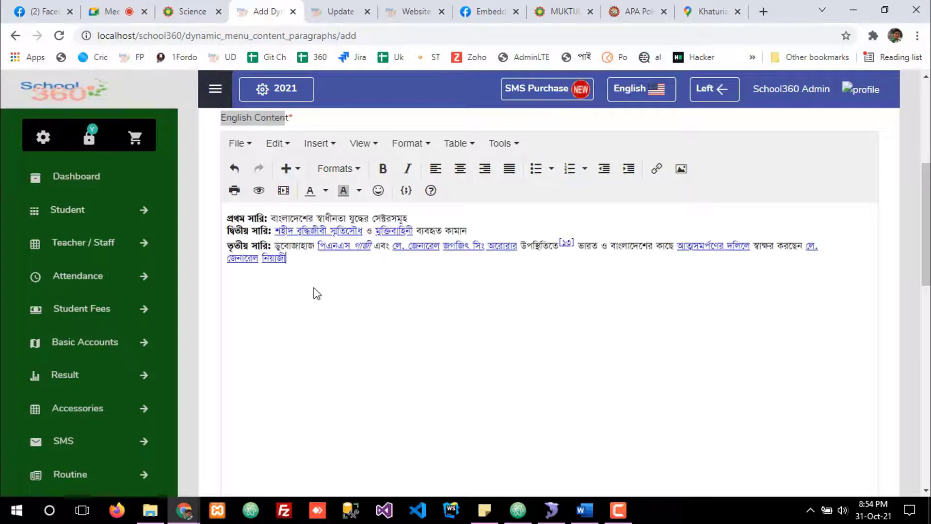
pyautogui.scroll(-10, 313, 287)
pyautogui.scroll(-2, 418, 378)
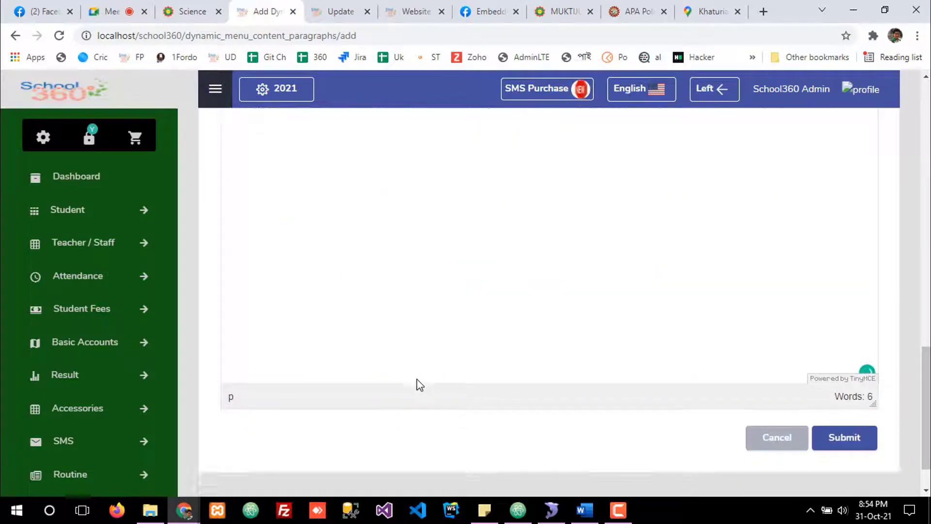
pyautogui.click(836, 391)
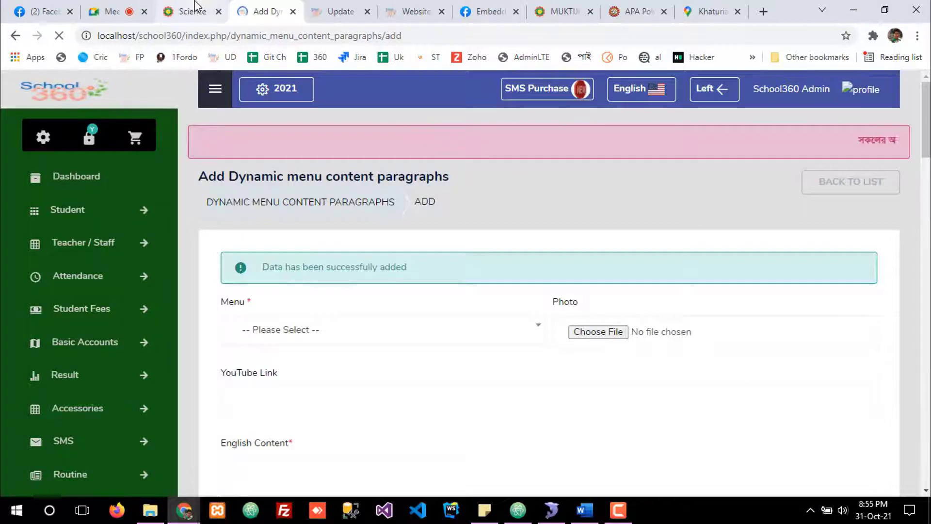
# - Open the Arts page under Nine on the local school site and check the added paragraph and photo
pyautogui.click(190, 10)
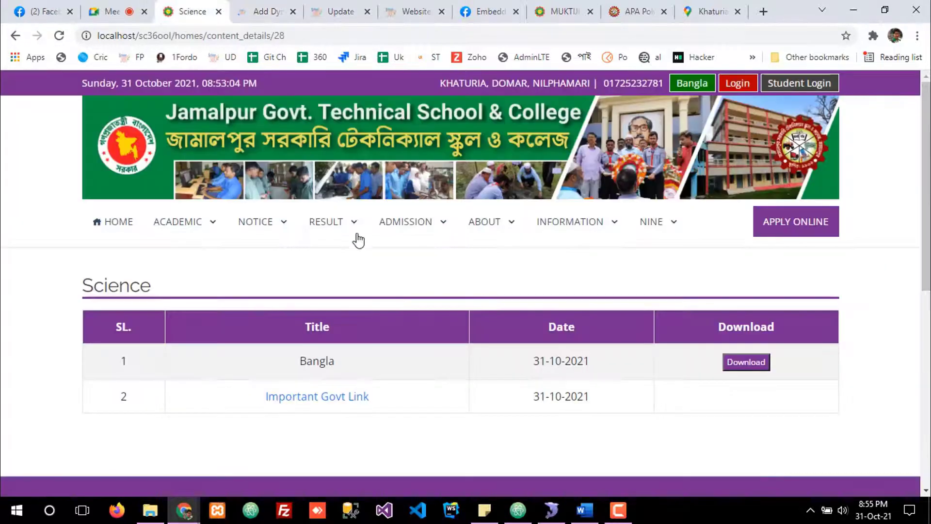
pyautogui.moveTo(651, 222)
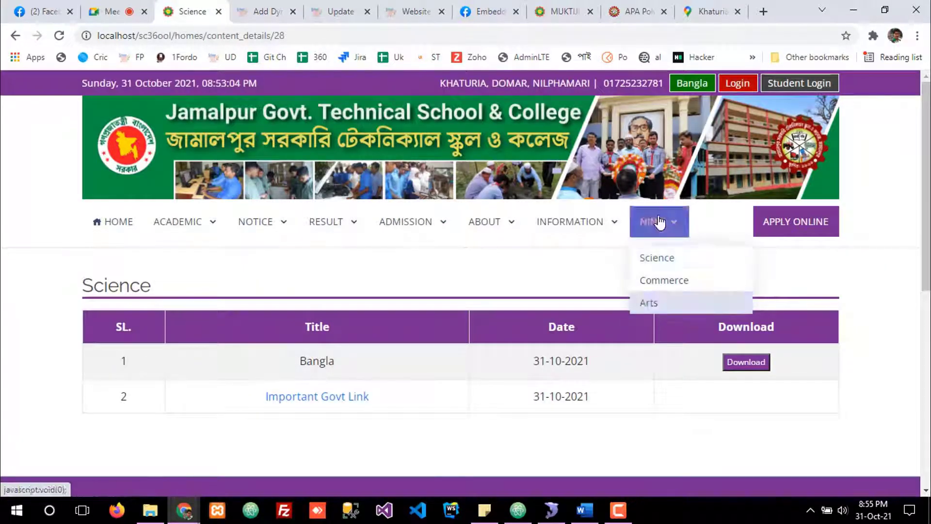
pyautogui.click(654, 302)
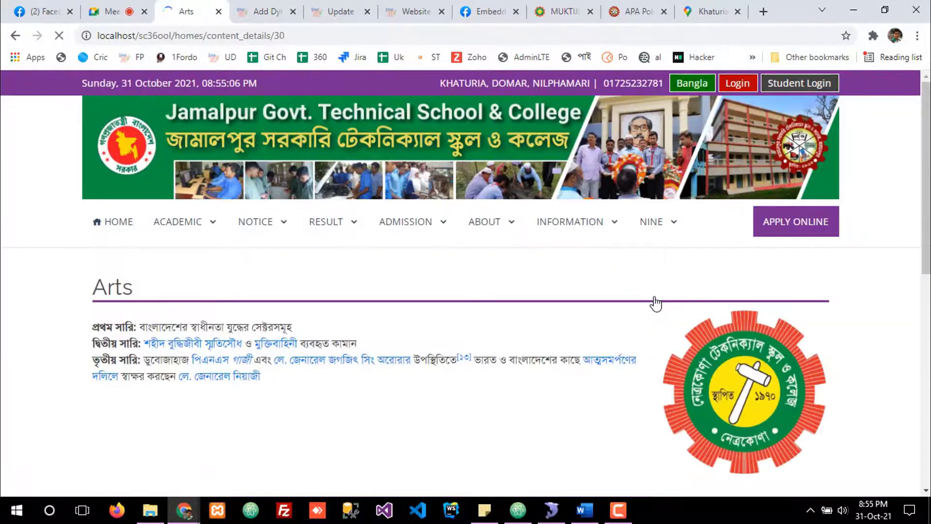
pyautogui.scroll(-4, 261, 353)
pyautogui.scroll(3, 145, 287)
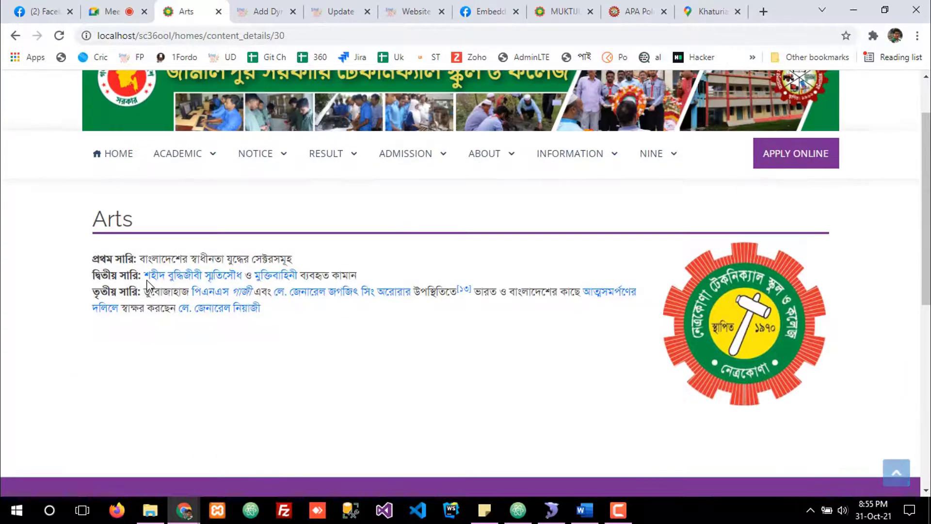
pyautogui.moveTo(94, 255); pyautogui.dragTo(640, 315)
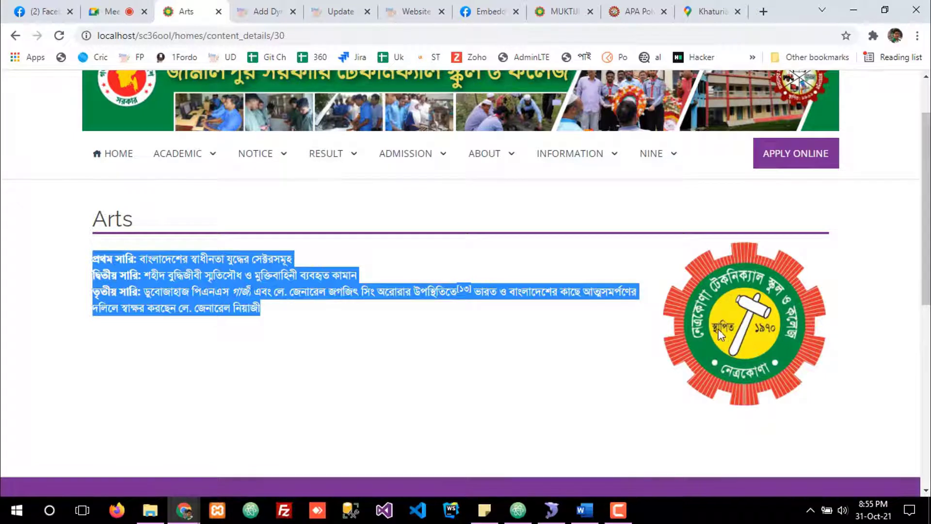
# - Select Nine -> Arts as the menu for another paragraph entry and activate its YouTube Link field
pyautogui.click(257, 9)
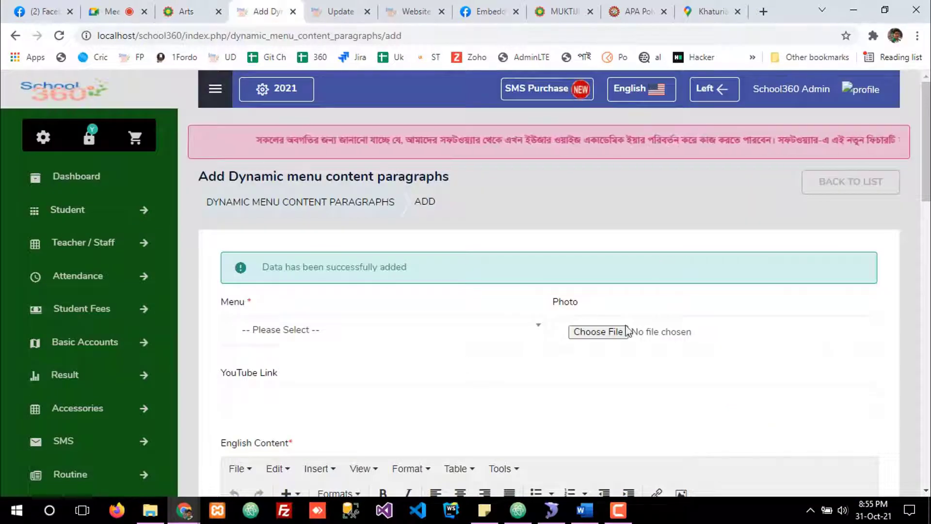
pyautogui.click(280, 332)
pyautogui.click(266, 408)
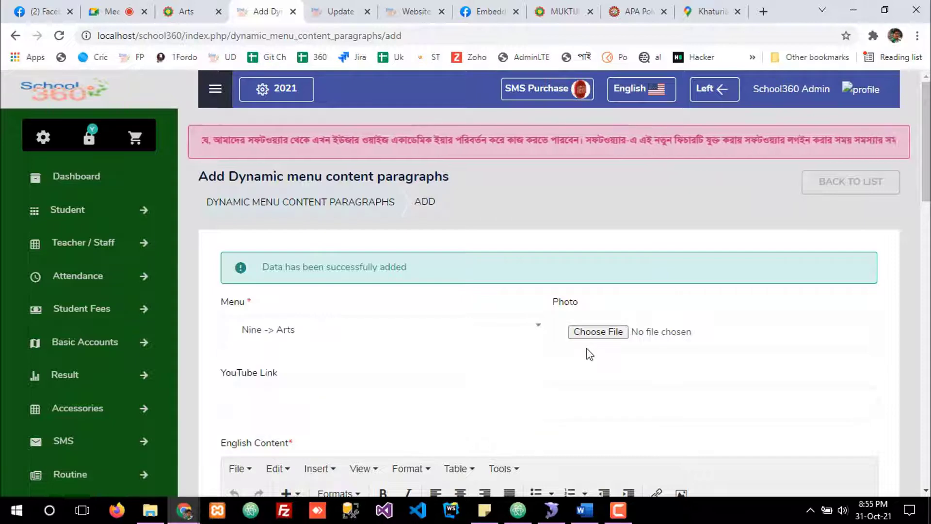
pyautogui.scroll(-1, 599, 290)
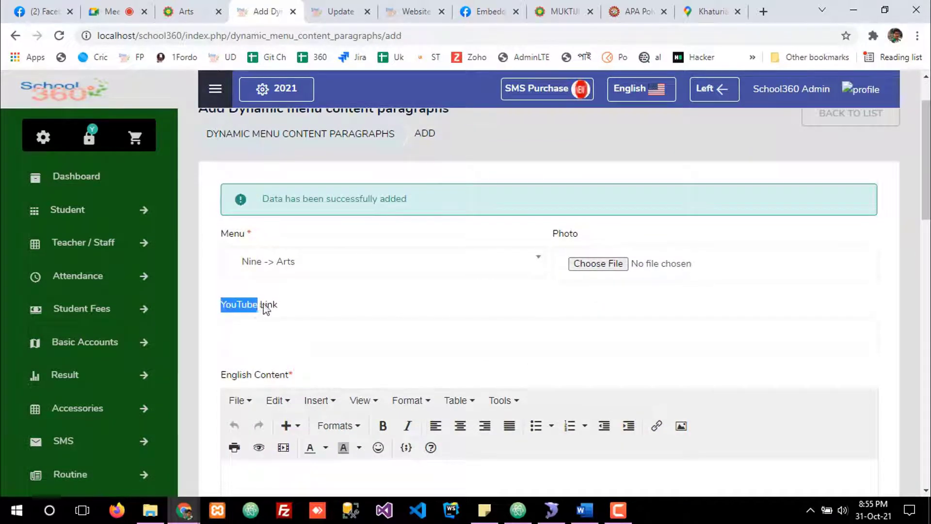
pyautogui.scroll(-2, 280, 308)
pyautogui.click(256, 207)
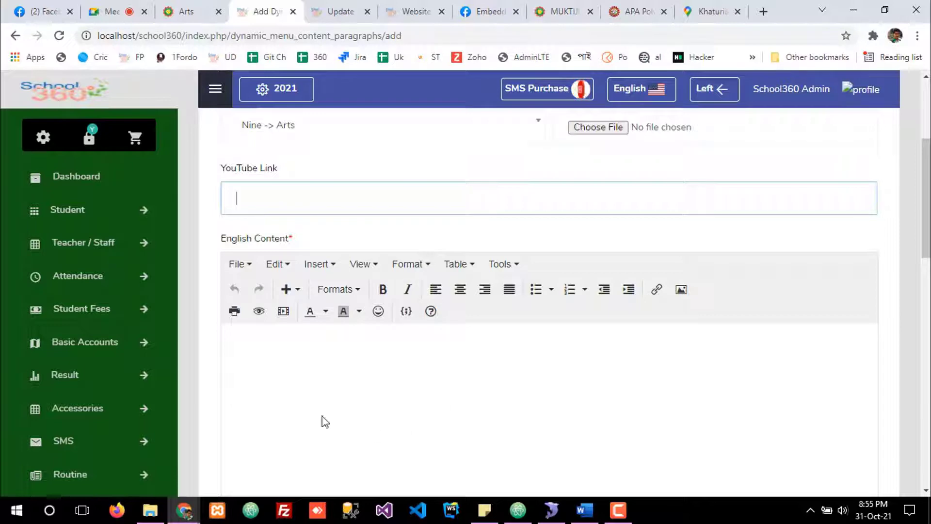
pyautogui.scroll(2, 412, 266)
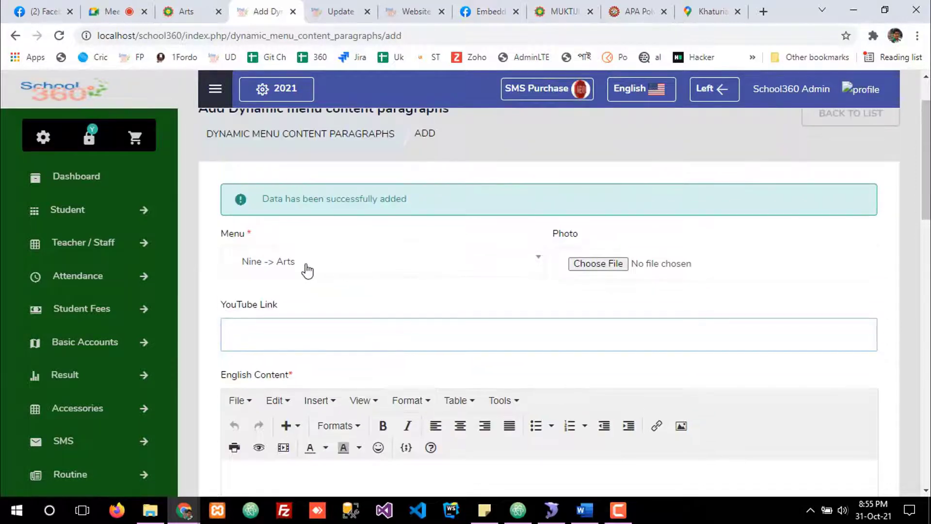
# - Open YouTube in a new browser tab, open School360's Token video and pause it
pyautogui.click(765, 11)
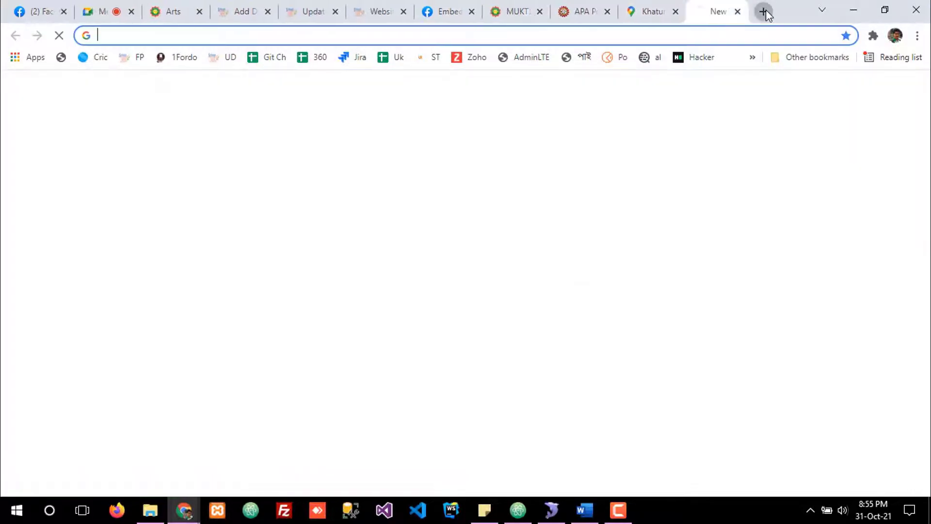
pyautogui.write('y')
pyautogui.press('Return')
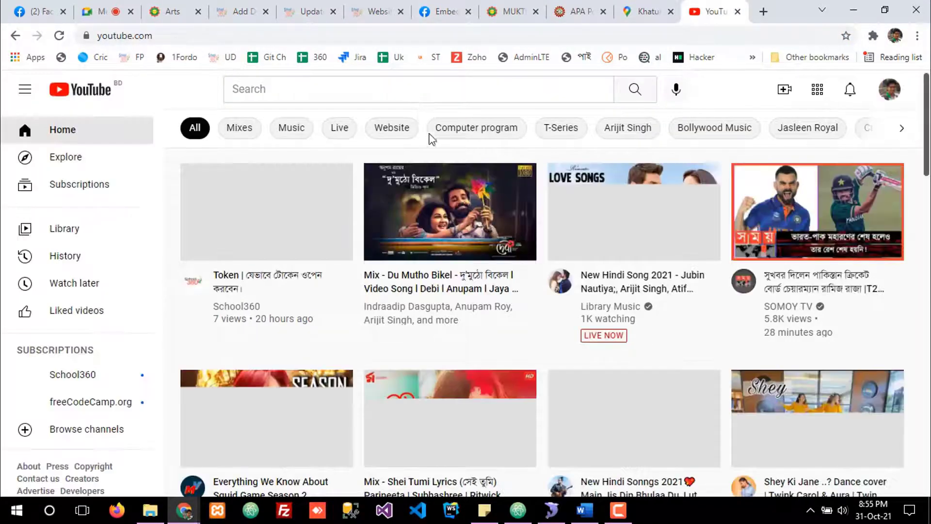
pyautogui.click(276, 232)
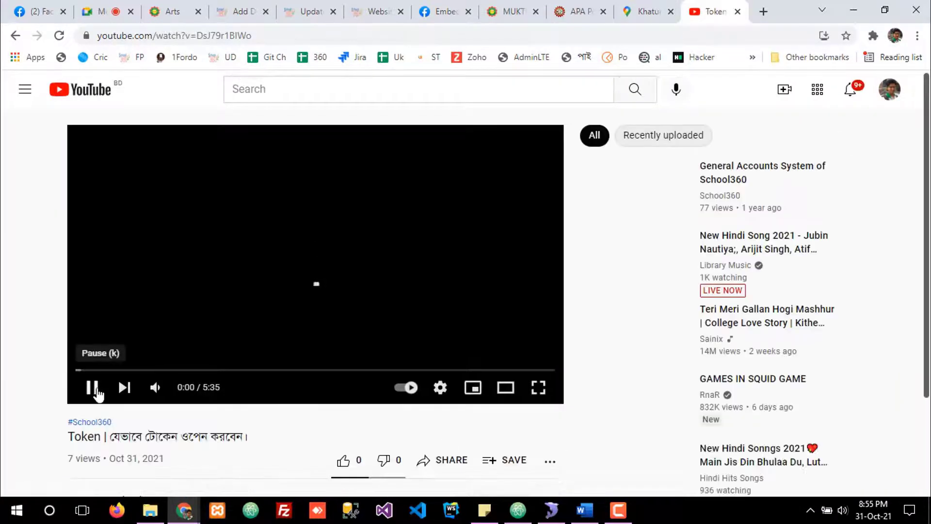
pyautogui.click(92, 387)
pyautogui.scroll(-3, 357, 272)
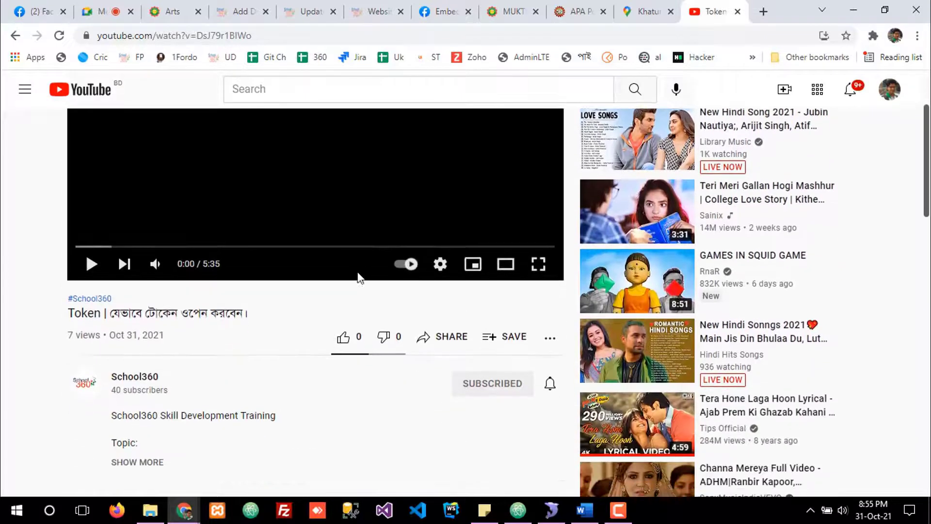
# - Copy the YouTube video's title "Token | যেভাবে টোকেন ওপেন করবেন।" and paste it into the Nine -> Arts entry's English Content
pyautogui.moveTo(69, 303); pyautogui.dragTo(241, 303)
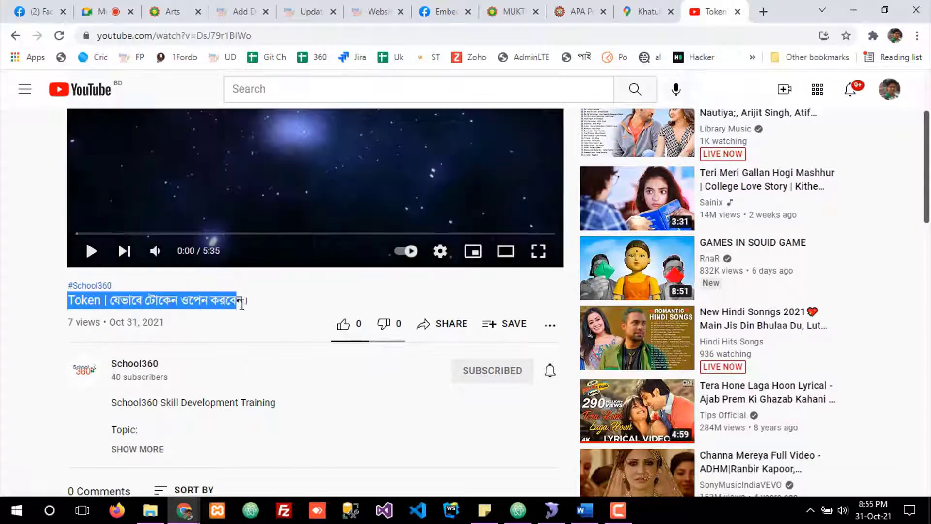
pyautogui.click(240, 11)
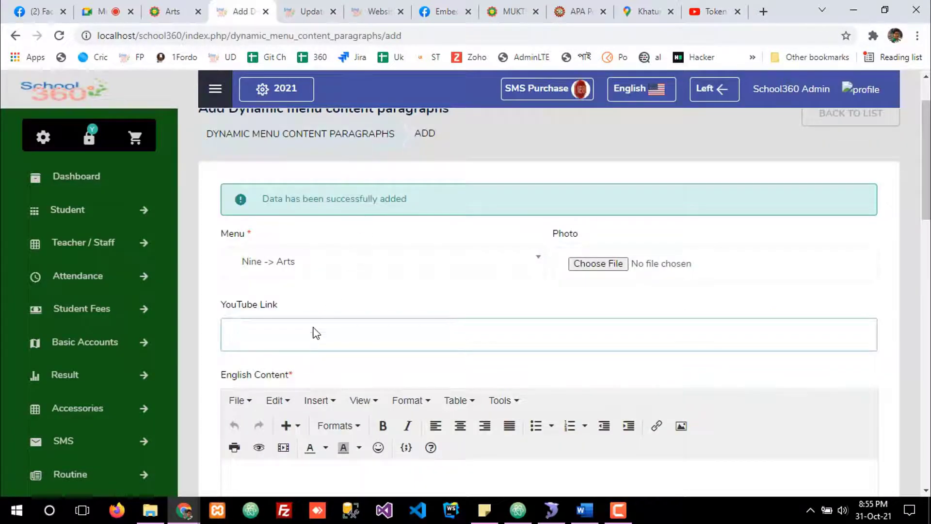
pyautogui.scroll(-4, 290, 335)
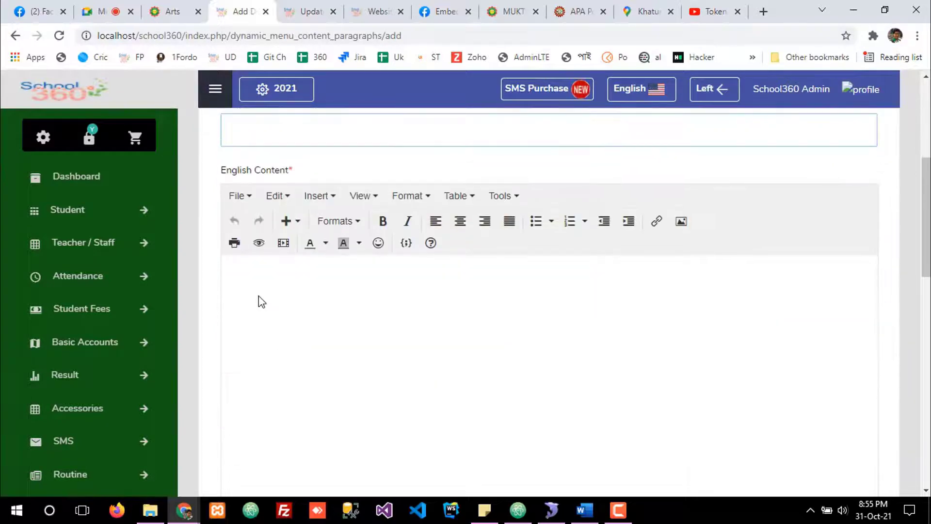
pyautogui.click(261, 301)
pyautogui.hotkey('ctrl', 'v')
pyautogui.scroll(-10, 272, 306)
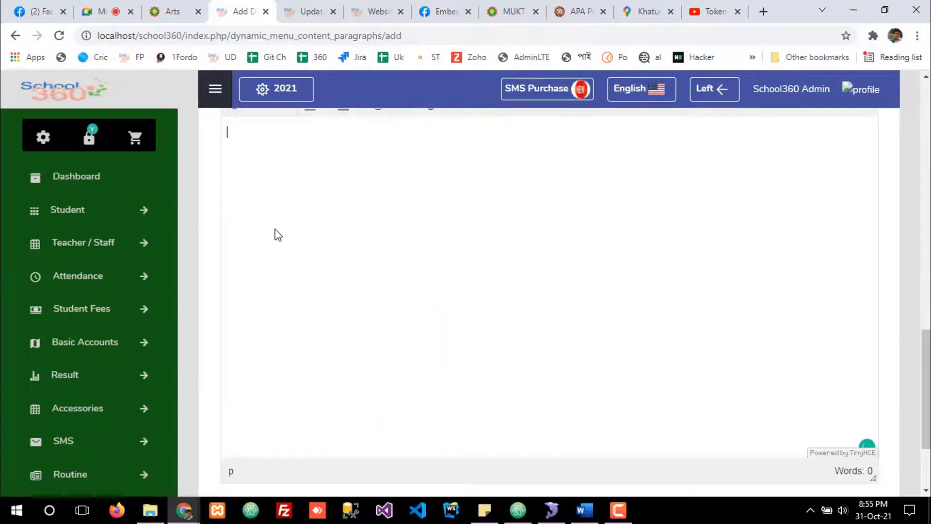
# - Return to the Token video on YouTube and copy its iframe embed code from the sharing options
pyautogui.scroll(12, 357, 318)
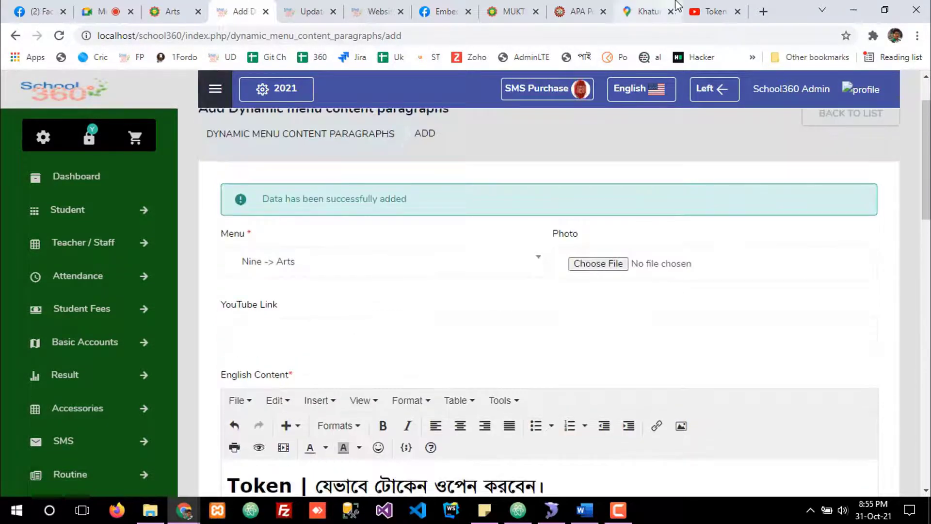
pyautogui.click(700, 8)
pyautogui.doubleClick(516, 327)
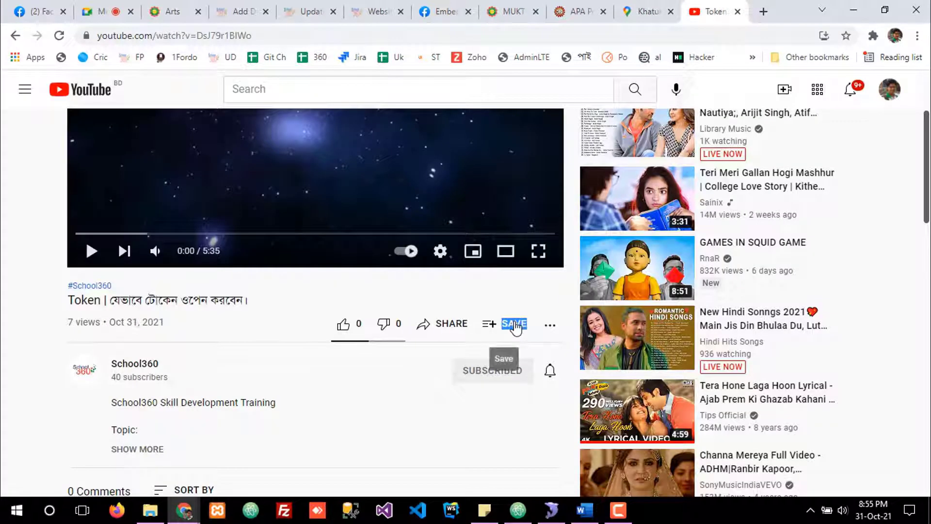
pyautogui.click(426, 324)
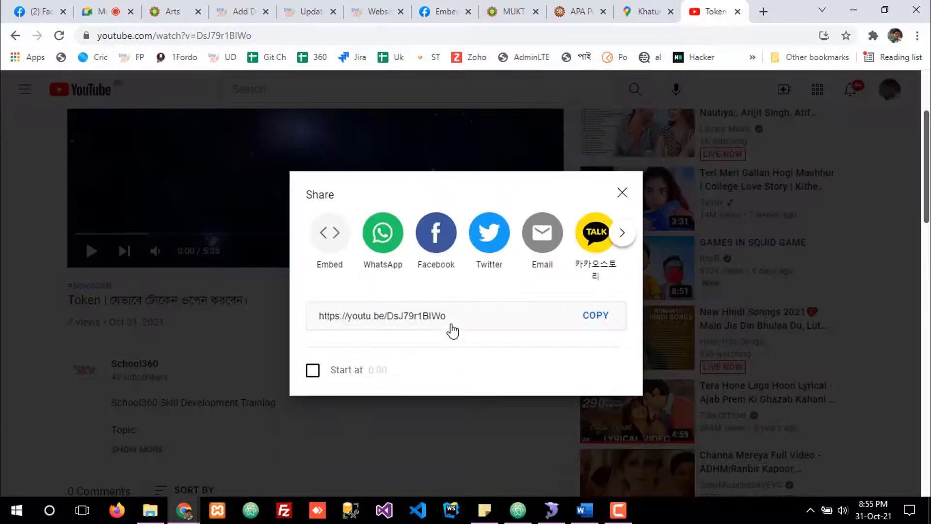
pyautogui.click(328, 236)
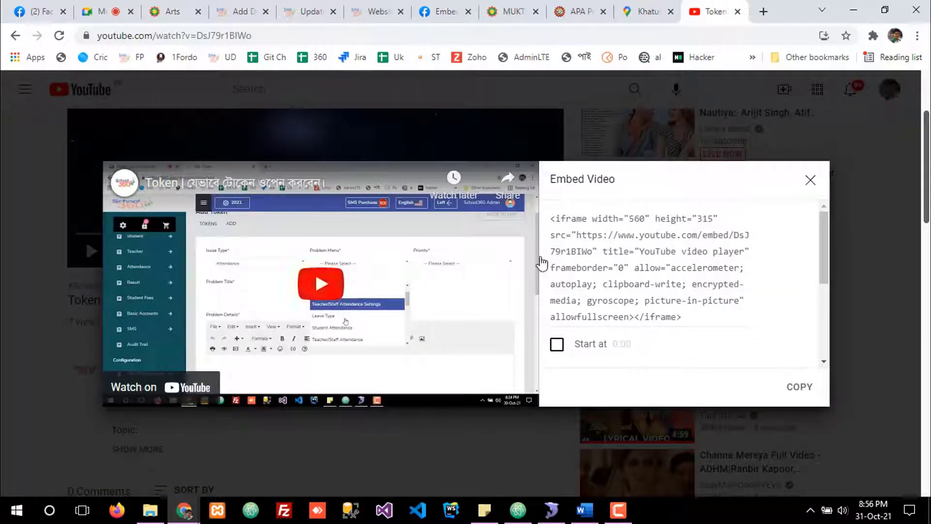
pyautogui.click(799, 386)
# - Paste the copied embed code into the Nine -> Arts entry's YouTube Link and submit the entry
pyautogui.click(270, 8)
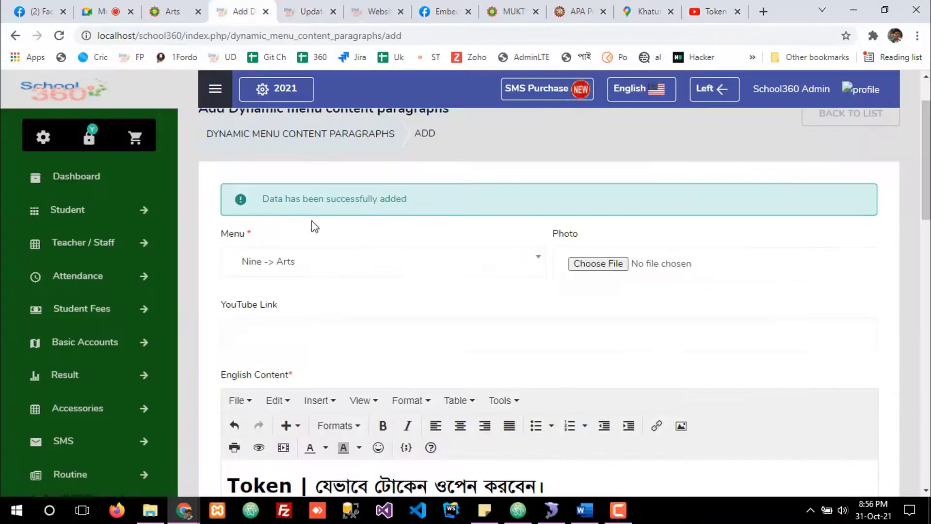
pyautogui.click(298, 345)
pyautogui.hotkey('ctrl', 'v')
pyautogui.scroll(-5, 571, 280)
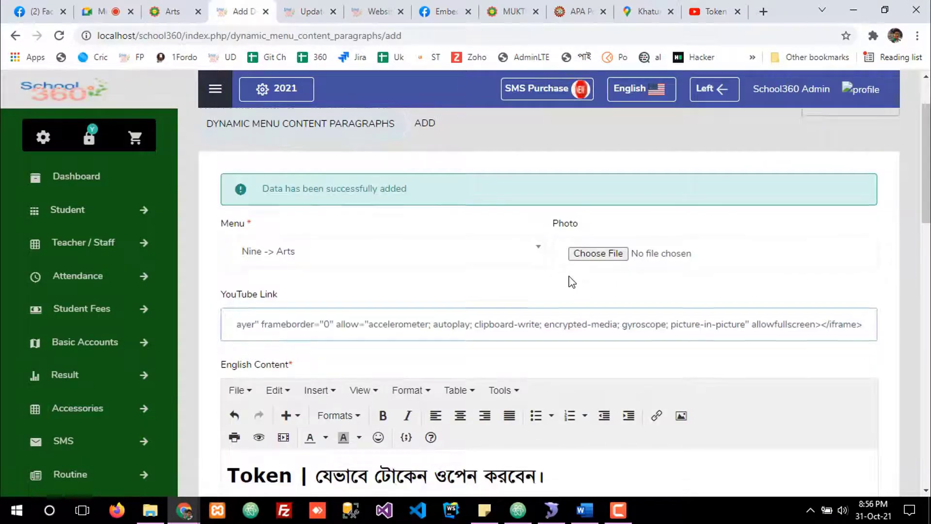
pyautogui.scroll(-5, 569, 276)
pyautogui.click(854, 448)
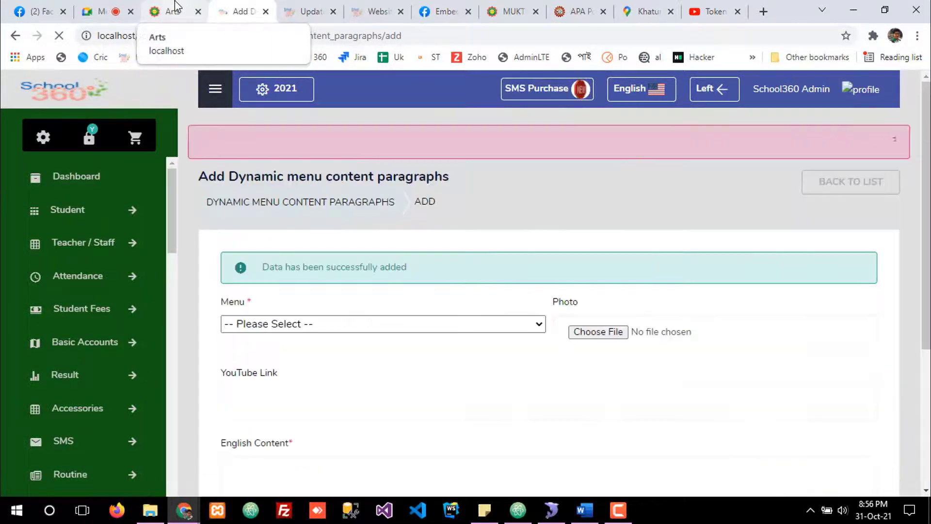
# - Reload the Arts page on the local school site and check the added Token heading and embedded video
pyautogui.click(175, 8)
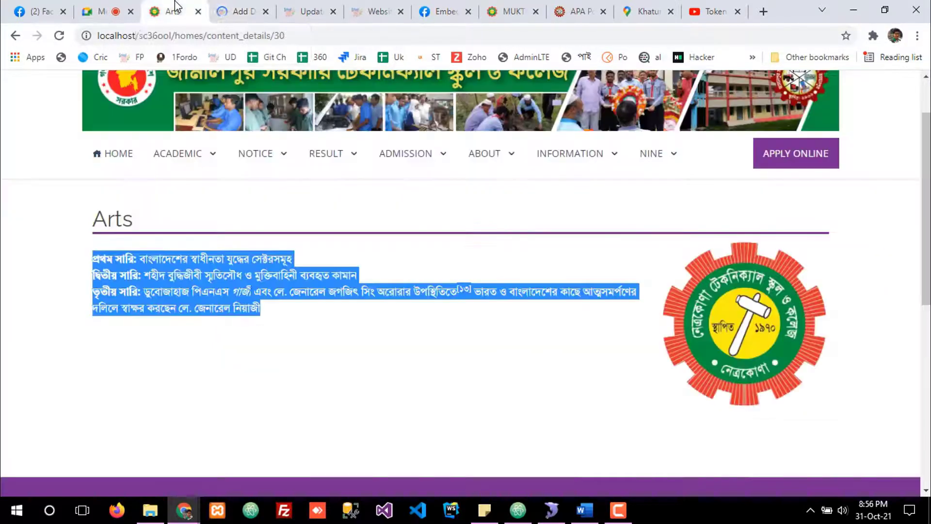
pyautogui.click(58, 35)
pyautogui.scroll(-5, 273, 327)
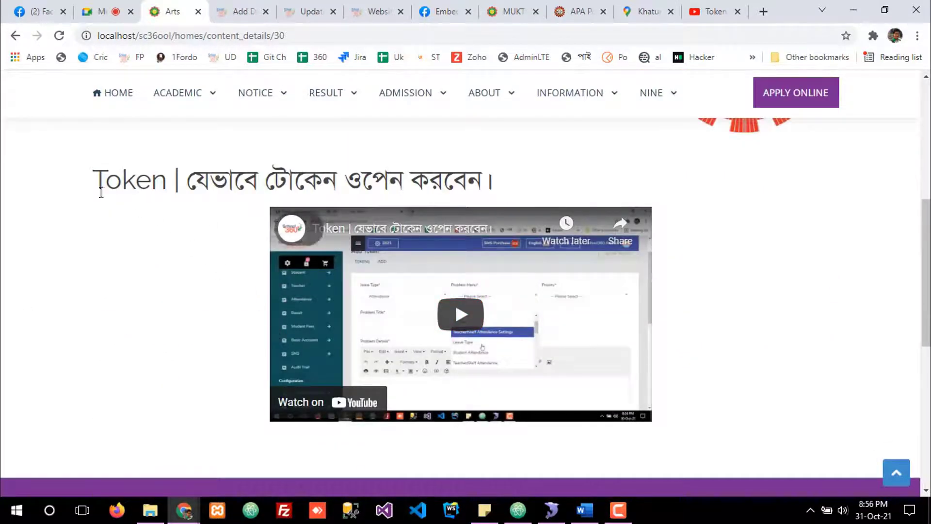
pyautogui.moveTo(104, 181); pyautogui.dragTo(482, 181)
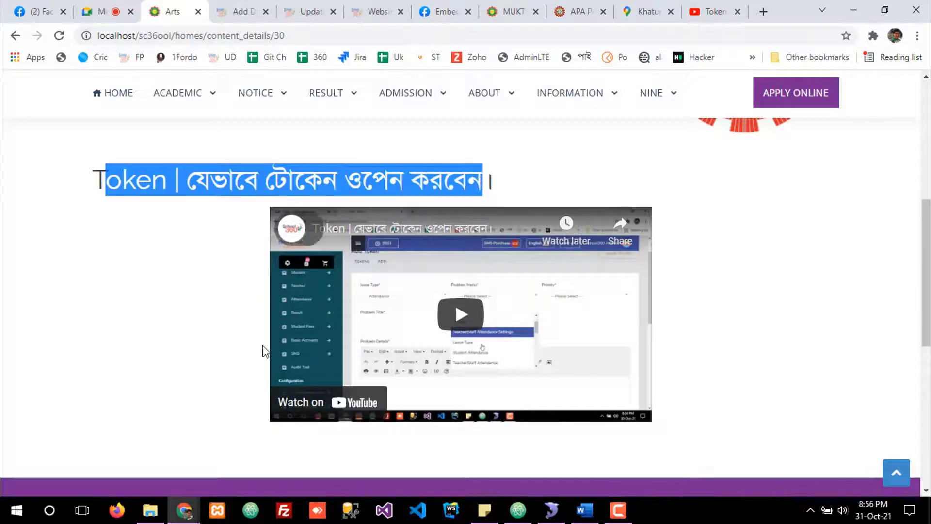
pyautogui.scroll(-3, 747, 244)
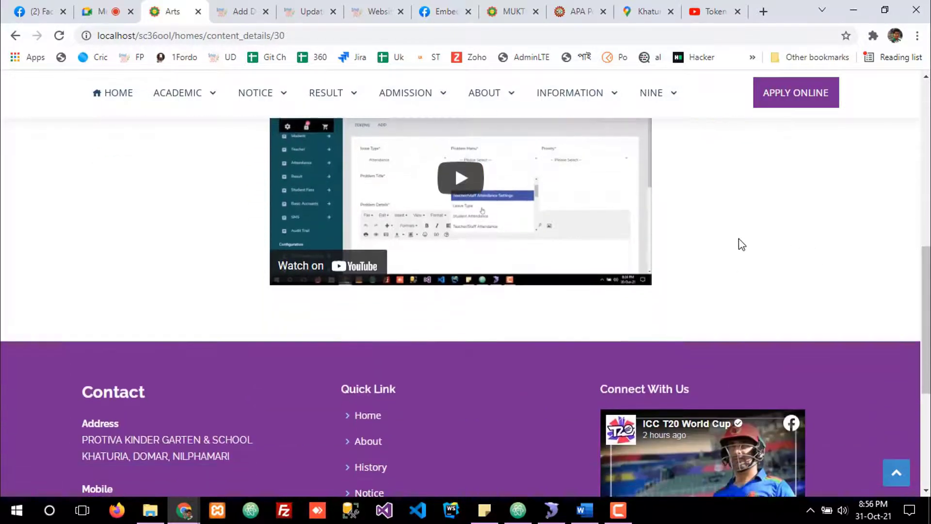
# - Examine how the first paragraph with its photo and the Token video entry are arranged on the Arts page
pyautogui.scroll(6, 427, 280)
pyautogui.scroll(5, 359, 291)
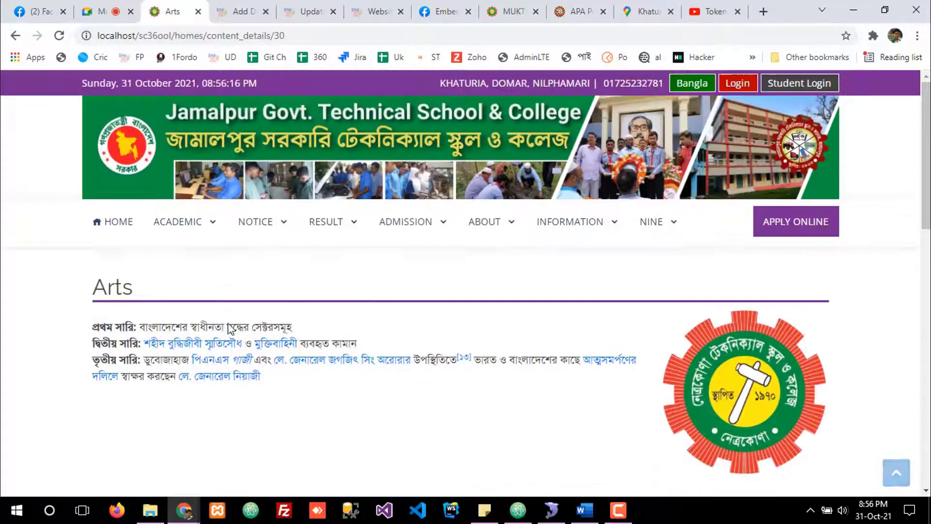
pyautogui.scroll(-1, 231, 350)
pyautogui.scroll(-3, 231, 350)
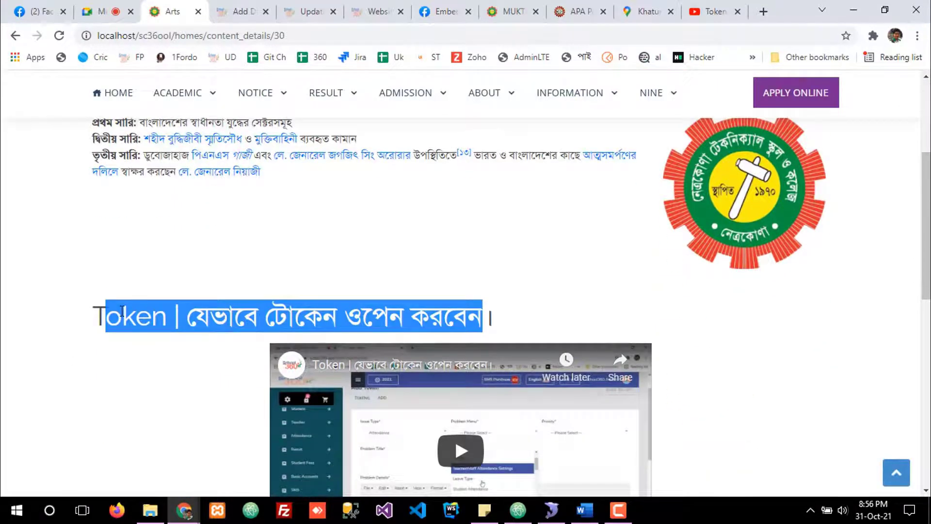
pyautogui.moveTo(94, 312); pyautogui.dragTo(516, 305)
pyautogui.scroll(-4, 599, 291)
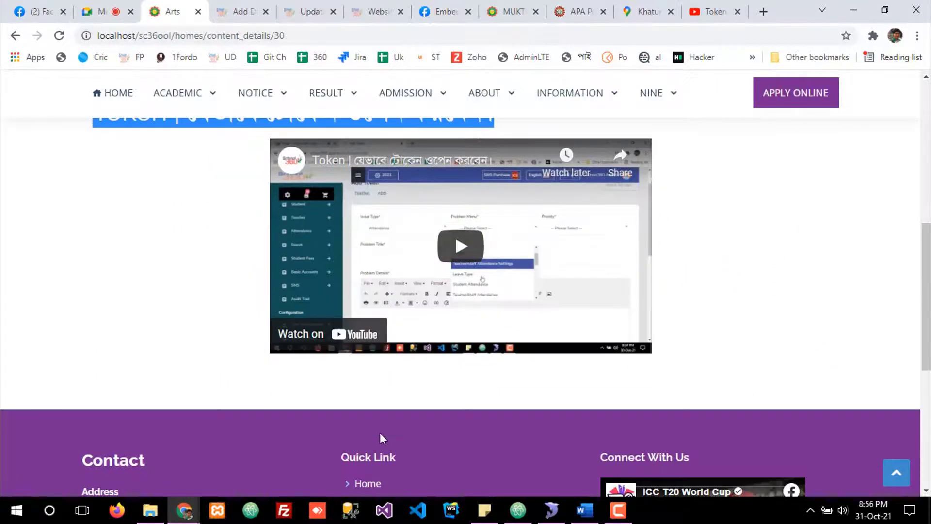
pyautogui.scroll(-3, 217, 401)
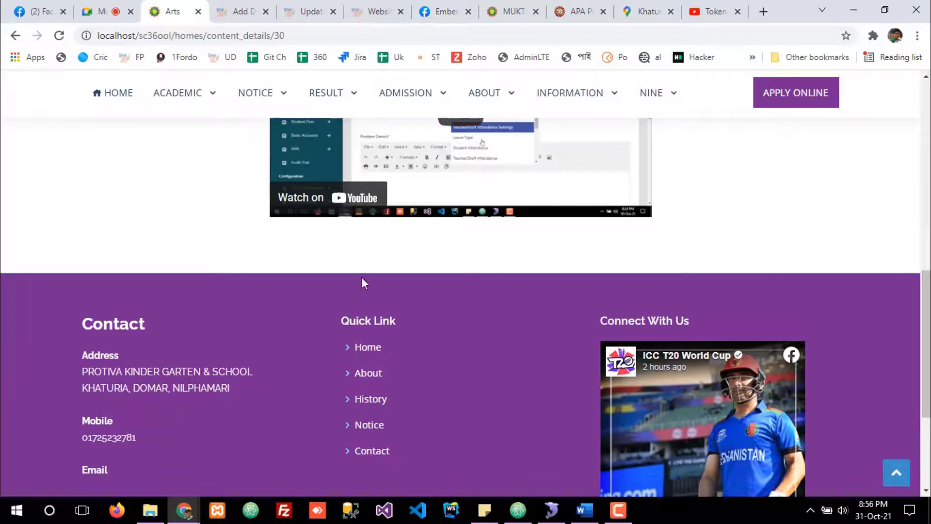
pyautogui.scroll(5, 161, 272)
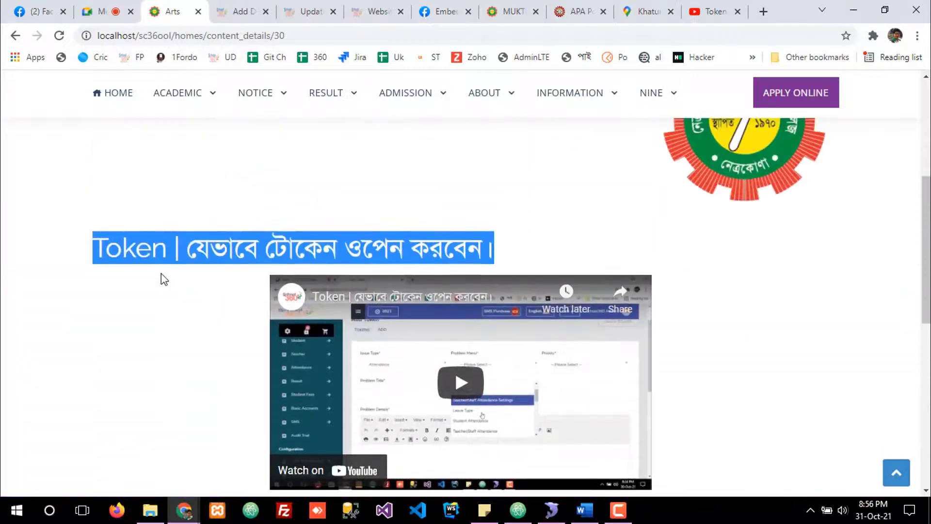
pyautogui.click(136, 231)
pyautogui.scroll(4, 132, 253)
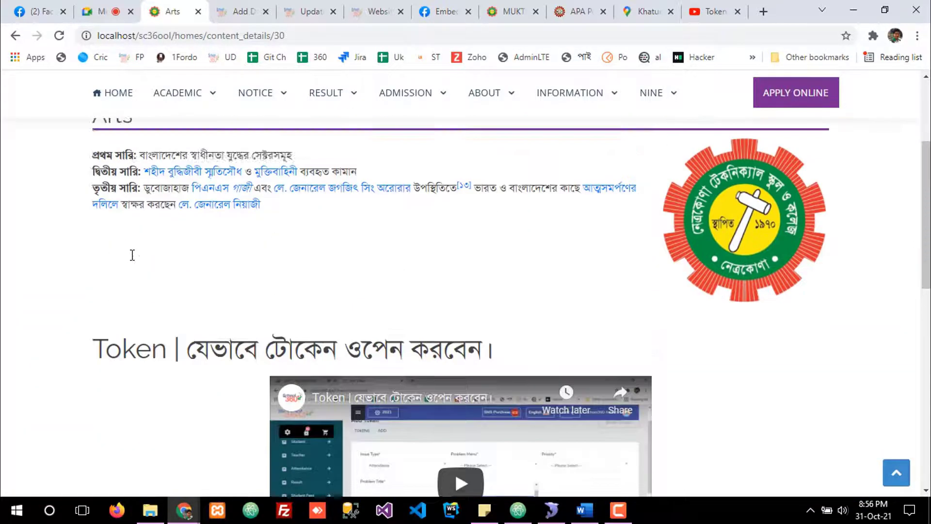
# - Review the blank fields of the dynamic menu paragraph form and go back to the Arts page
pyautogui.click(247, 8)
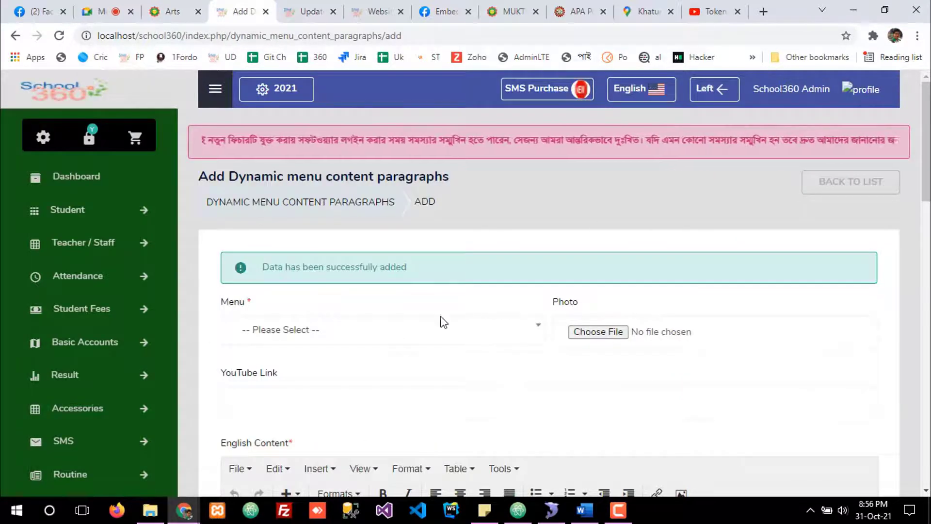
pyautogui.scroll(-3, 449, 330)
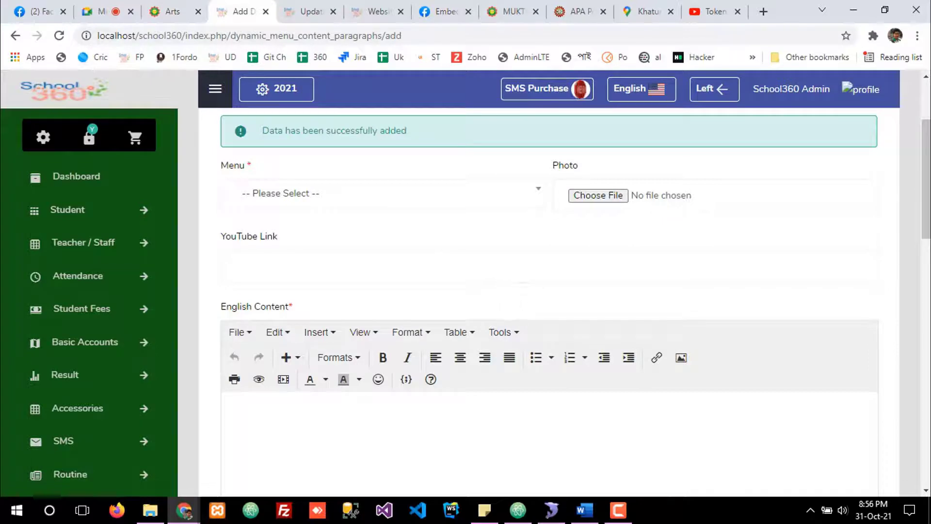
pyautogui.scroll(-4, 279, 434)
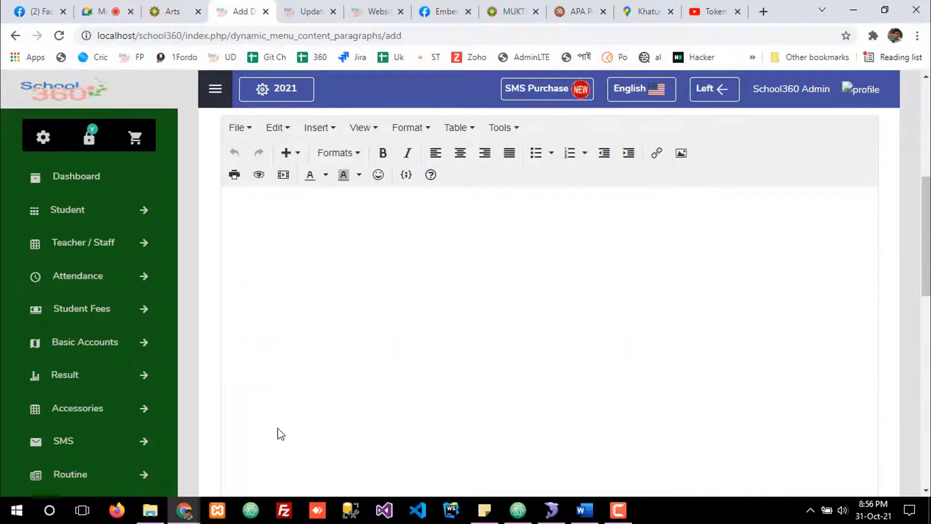
pyautogui.click(171, 7)
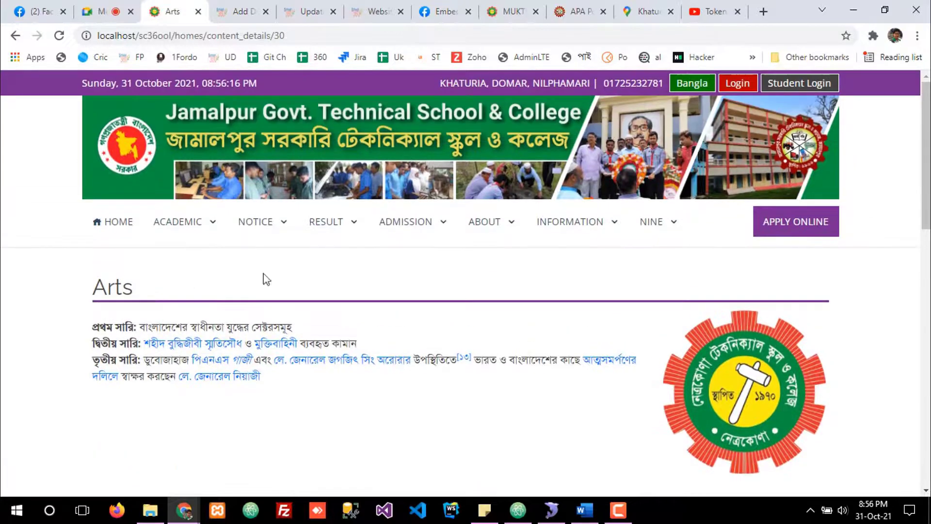